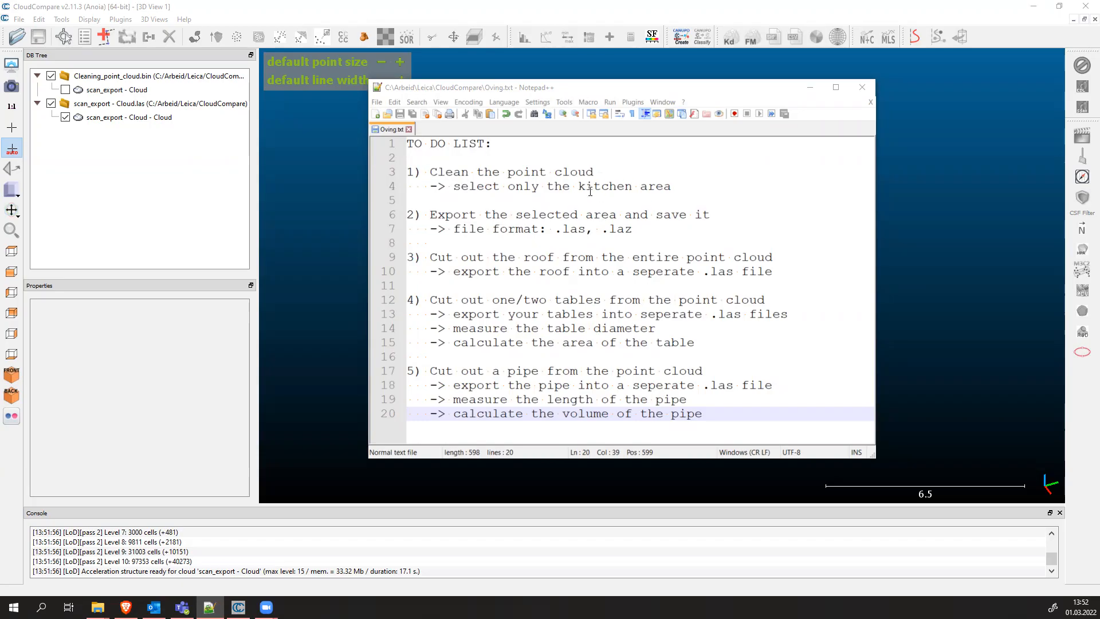
Read the to-do list in Oving.txt for the point cloud exercise
left_click(555, 89)
left_click_drag(556, 88, 134, 83)
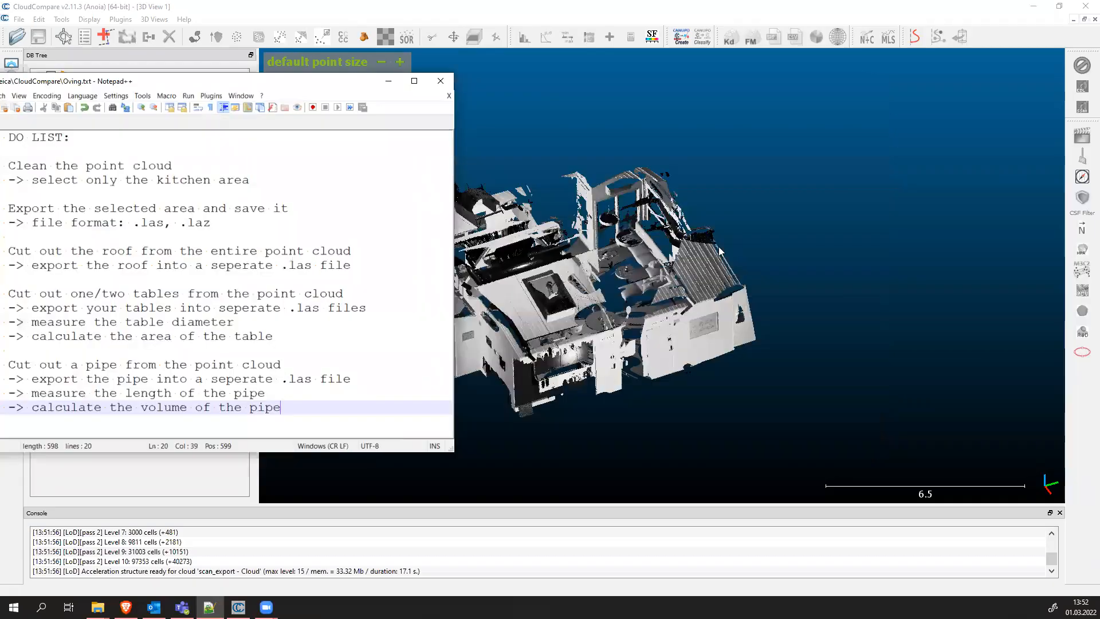
left_click_drag(259, 85, 636, 80)
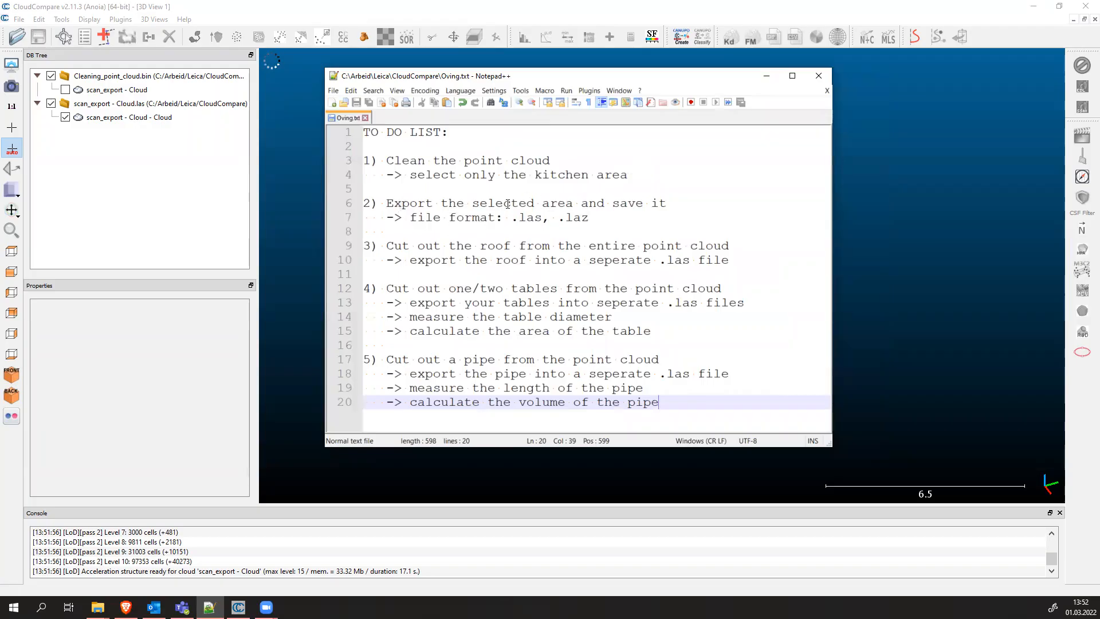
Select the scan_export - Cloud - Cloud point cloud under the scan_export - Cloud.las group
left_click(156, 118)
right_click(156, 121)
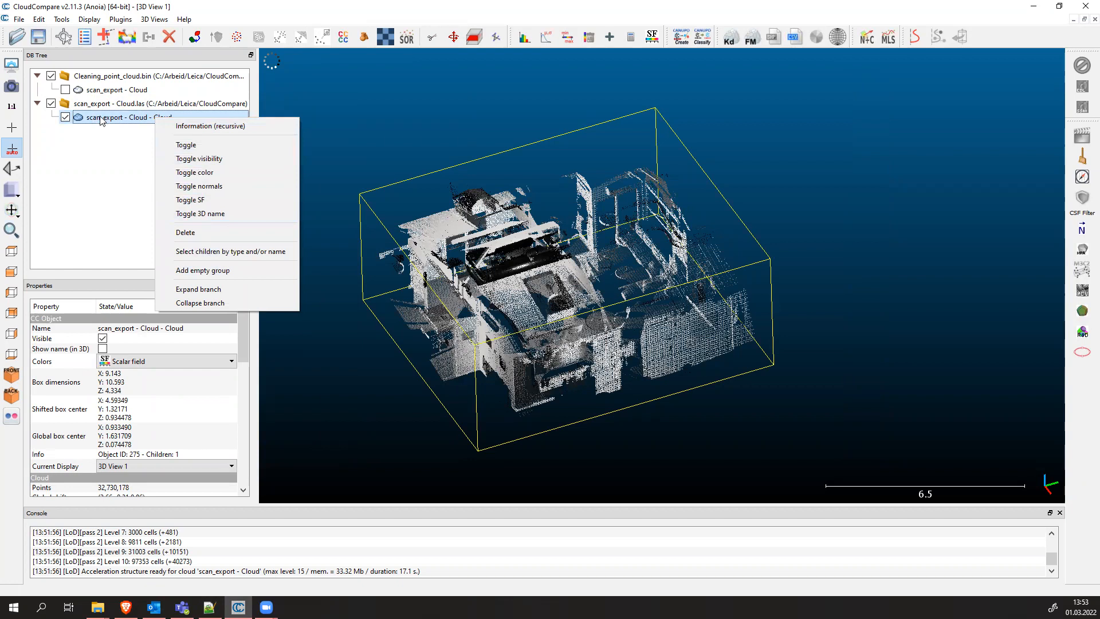
left_click(663, 276)
Switch to Notepad++ to review the cleaning and export tasks, and put the list away to return to the point cloud
left_click(209, 607)
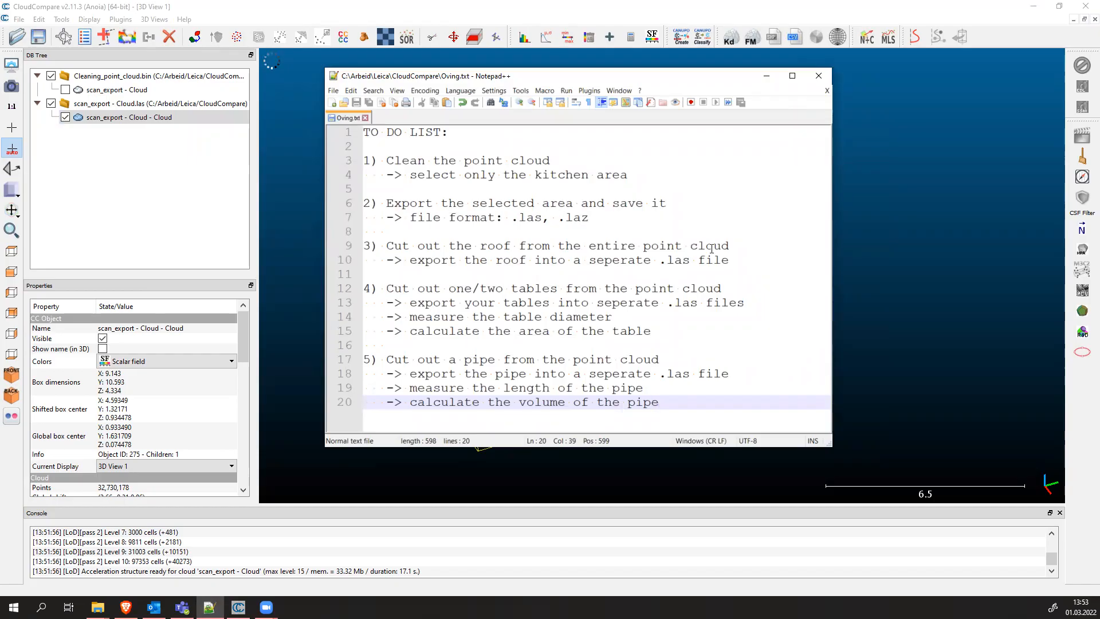
left_click_drag(608, 69, 608, 80)
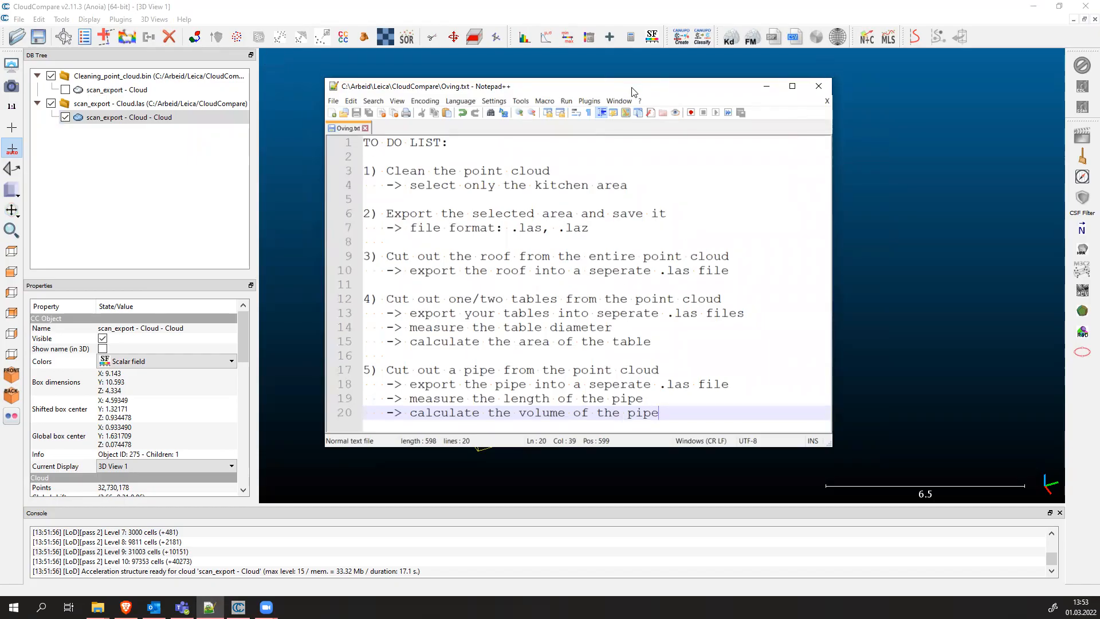
left_click(766, 86)
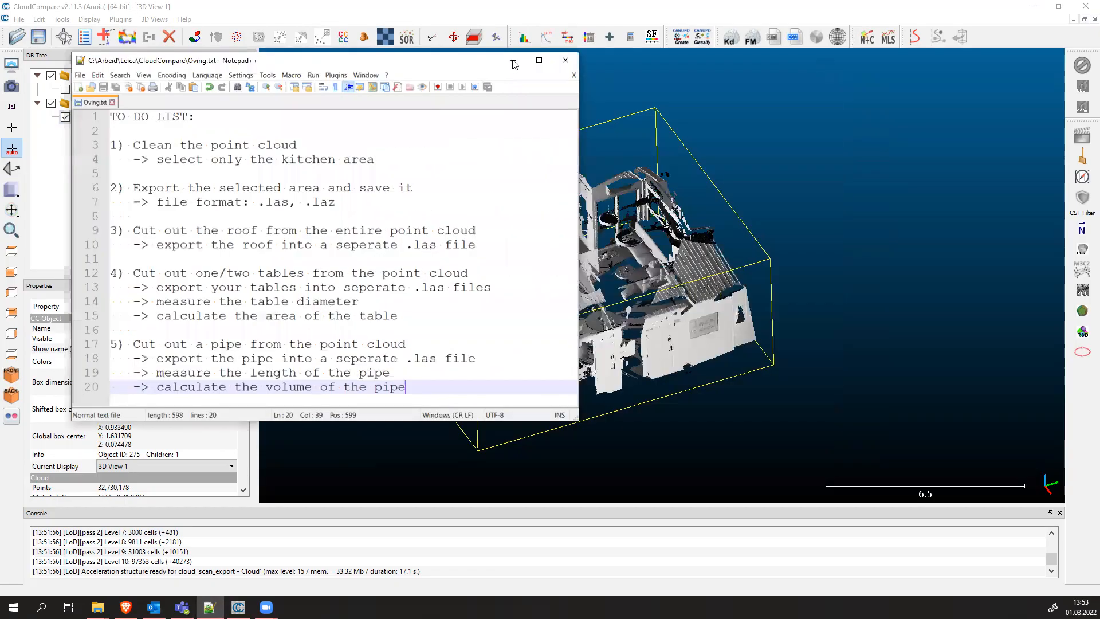
Examine the whole scanned building, including its roof and walls, from above and from the sides
left_click_drag(499, 369, 687, 296)
right_click_drag(687, 296, 715, 349)
left_click_drag(680, 346, 599, 315)
double_click(591, 320)
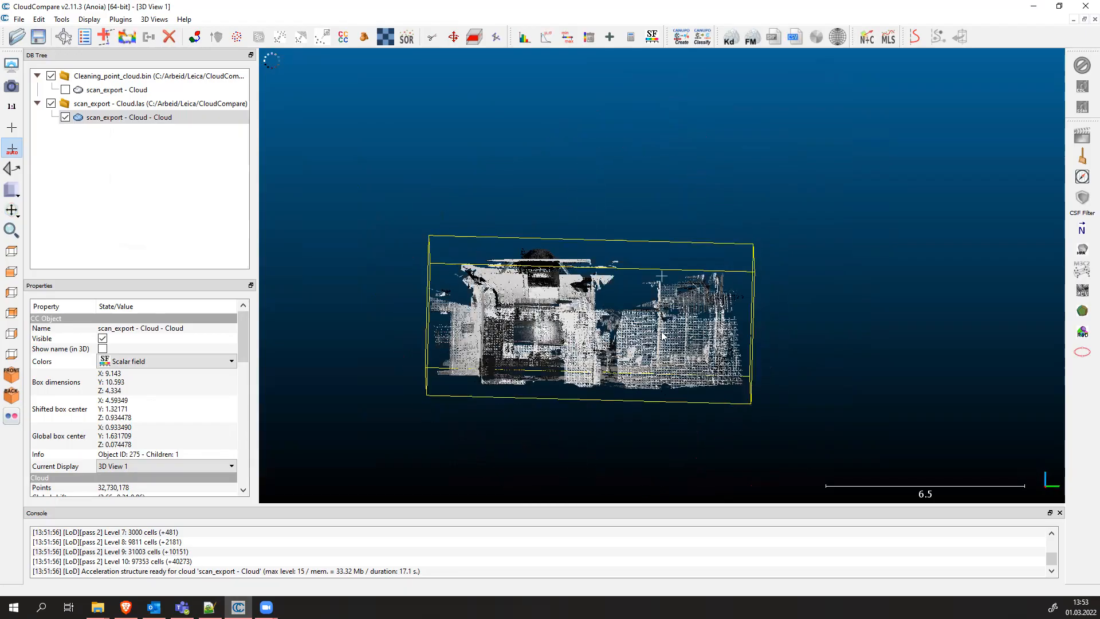
left_click_drag(496, 324, 628, 353)
left_click_drag(728, 271, 772, 361)
left_click_drag(696, 394, 692, 239)
left_click_drag(508, 319, 809, 292)
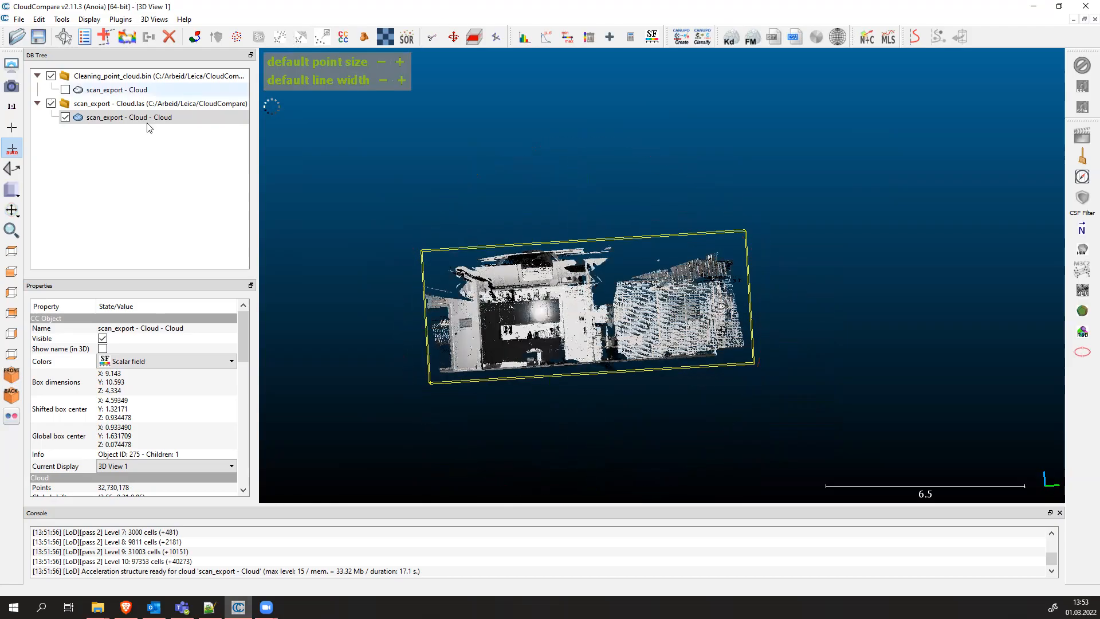
left_click(40, 37)
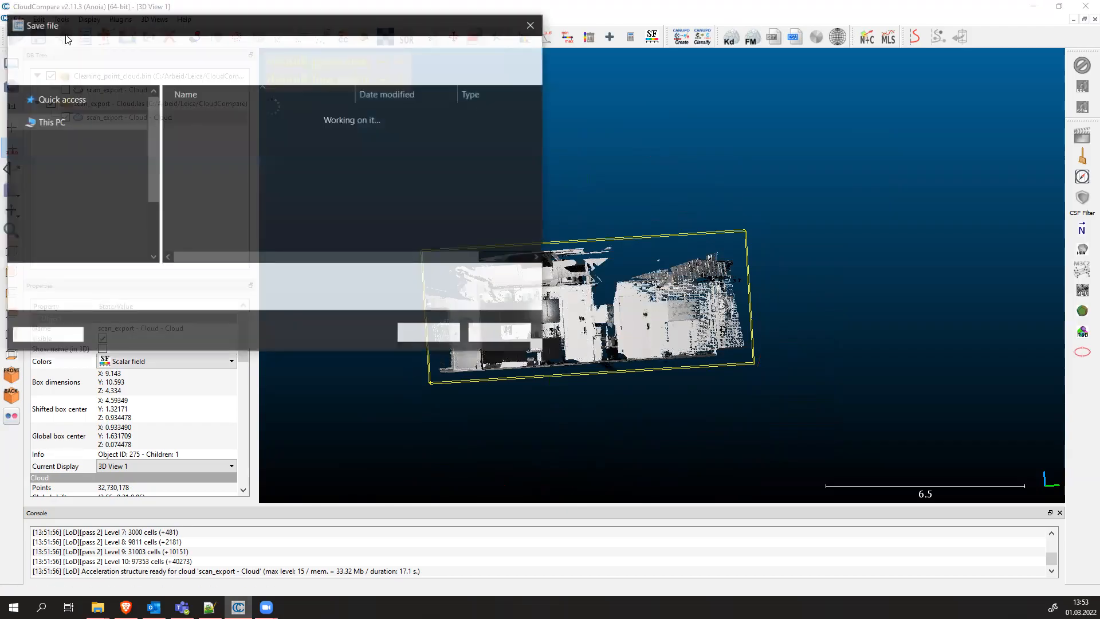
left_click(528, 24)
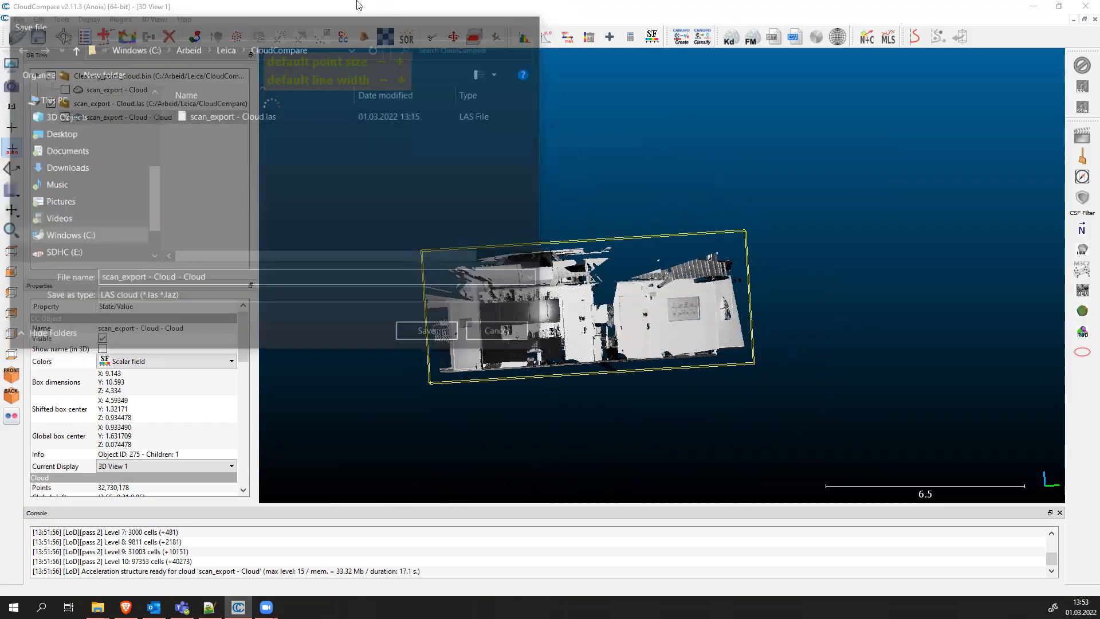
left_click(61, 23)
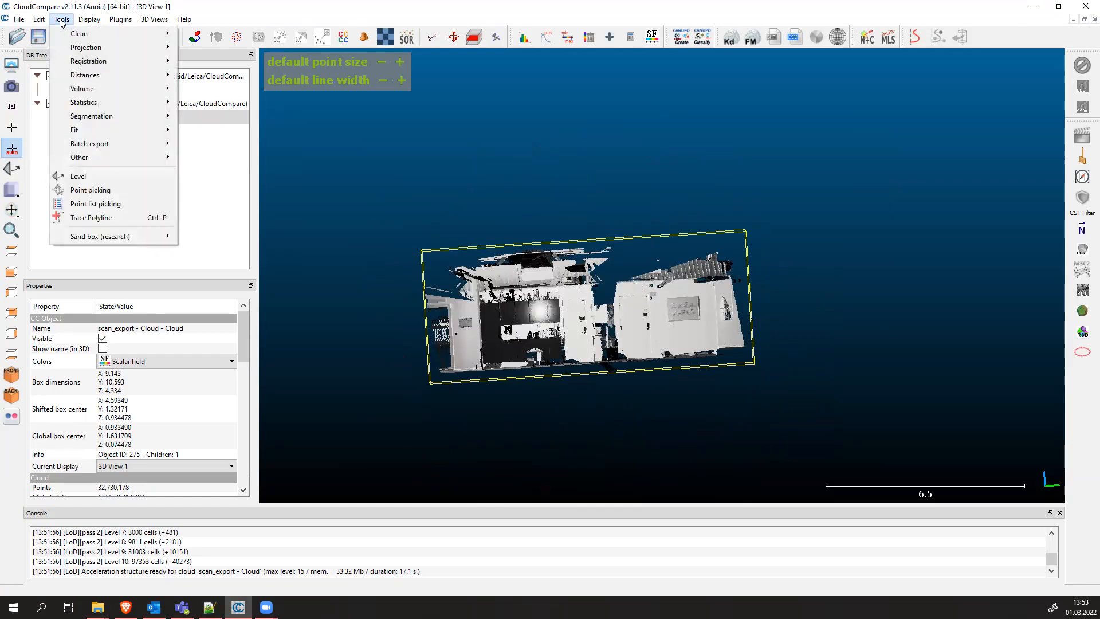
mouse_move(84, 39)
left_click(487, 39)
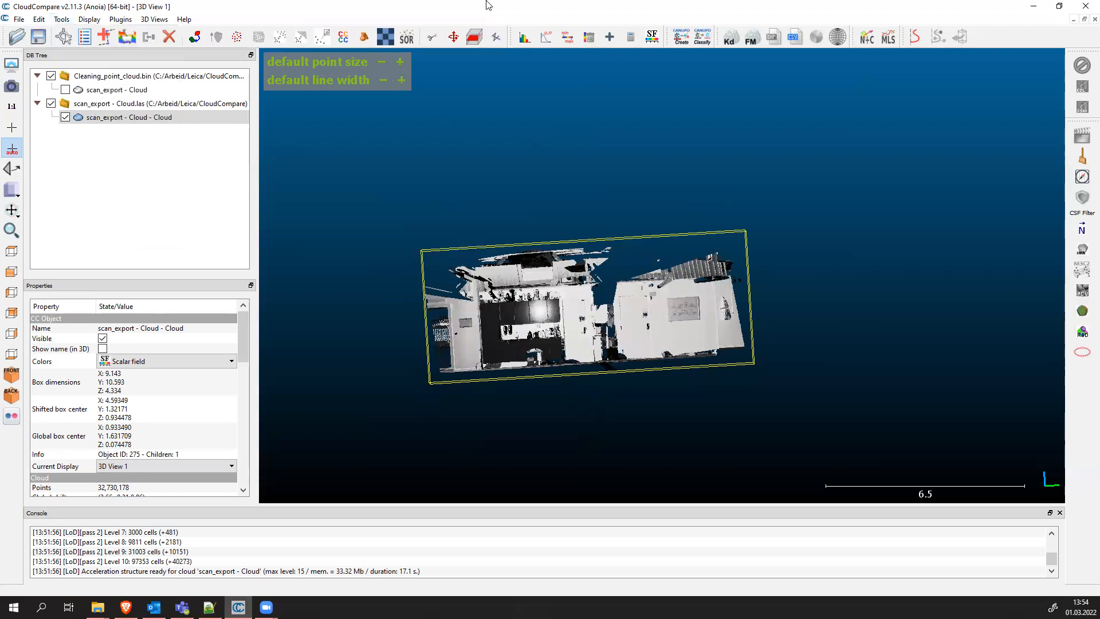
Start a cross section of the selected cloud and raise the box's upper face to a Z thickness of about 4.44
left_click(475, 38)
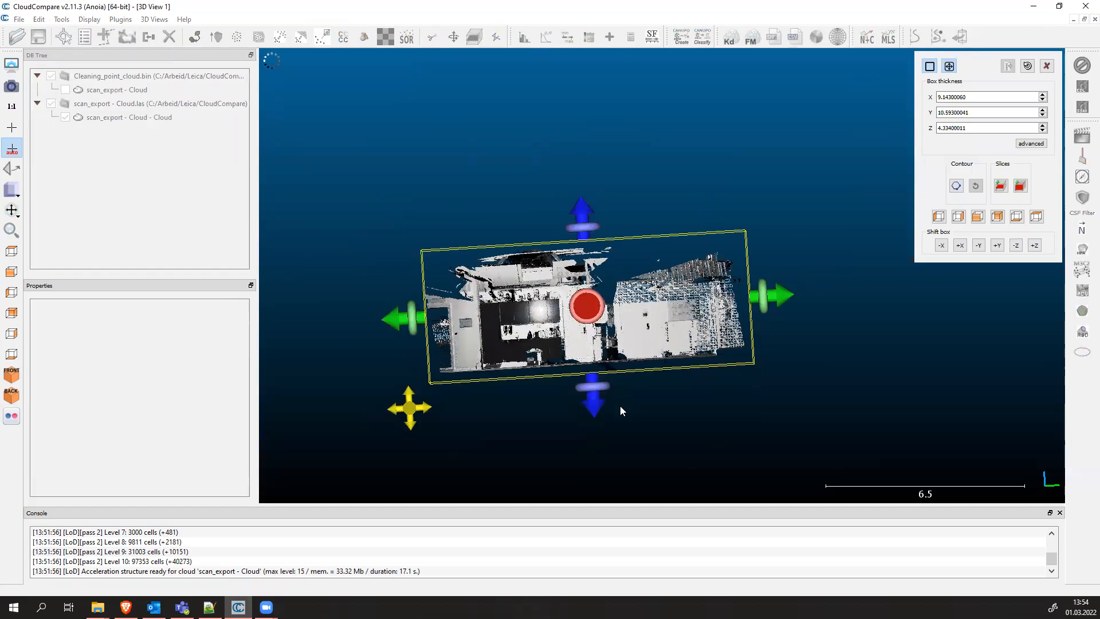
left_click_drag(584, 251, 587, 220)
scroll(584, 279, "up", 3)
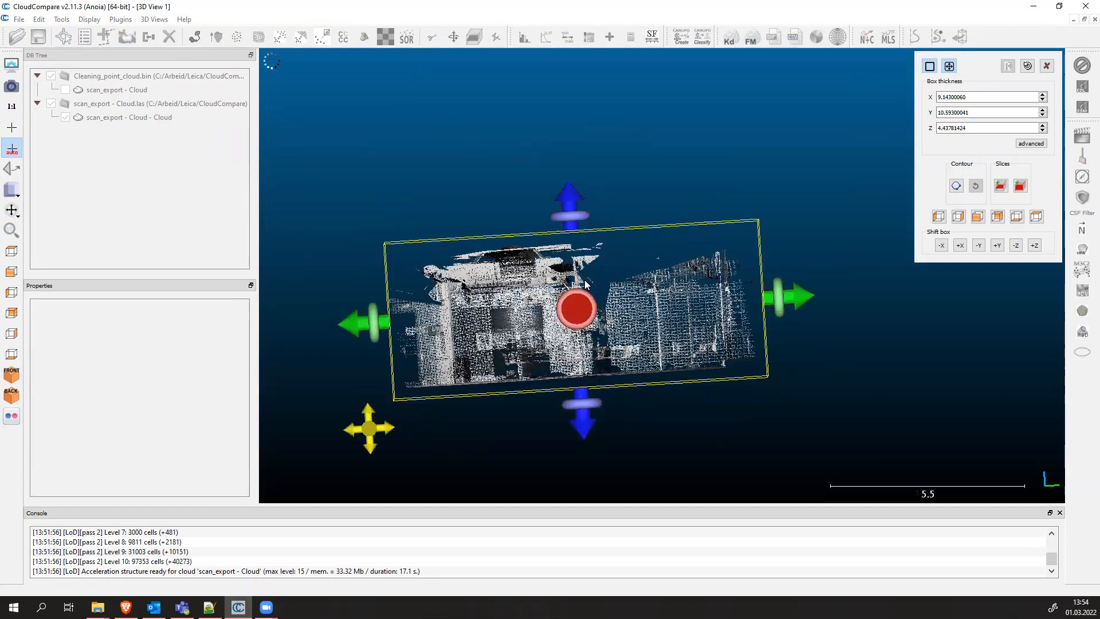
scroll(586, 278, "up", 2)
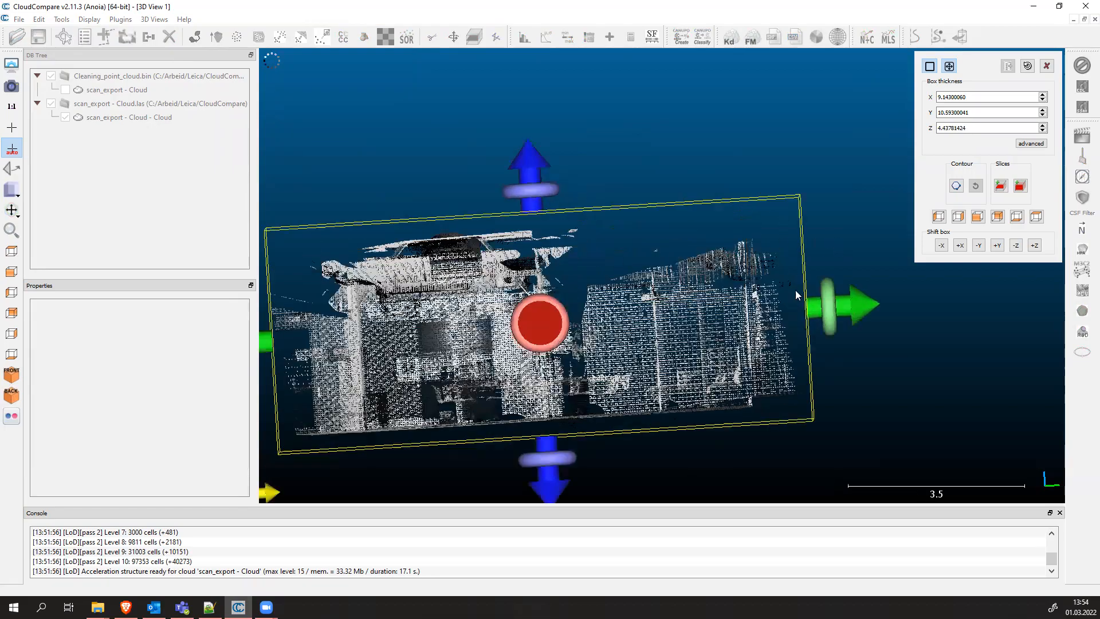
Lower the upper face of the cross-section box below the roof, to a Z thickness of about 2.84
left_click_drag(610, 291, 689, 351)
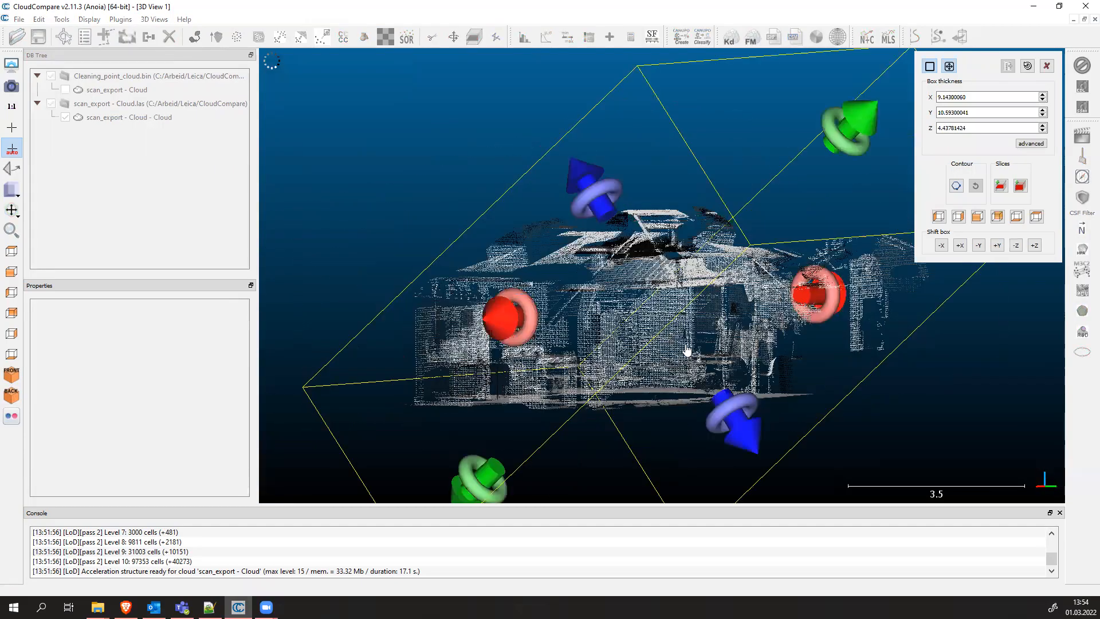
left_click_drag(722, 416, 726, 424)
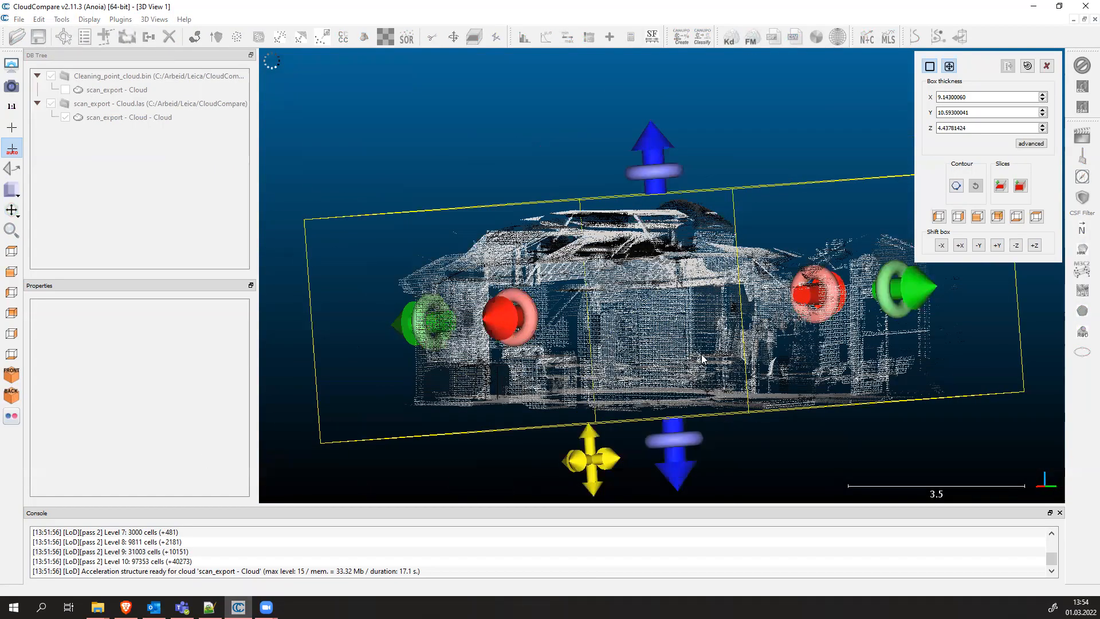
left_click_drag(701, 354, 75, 411)
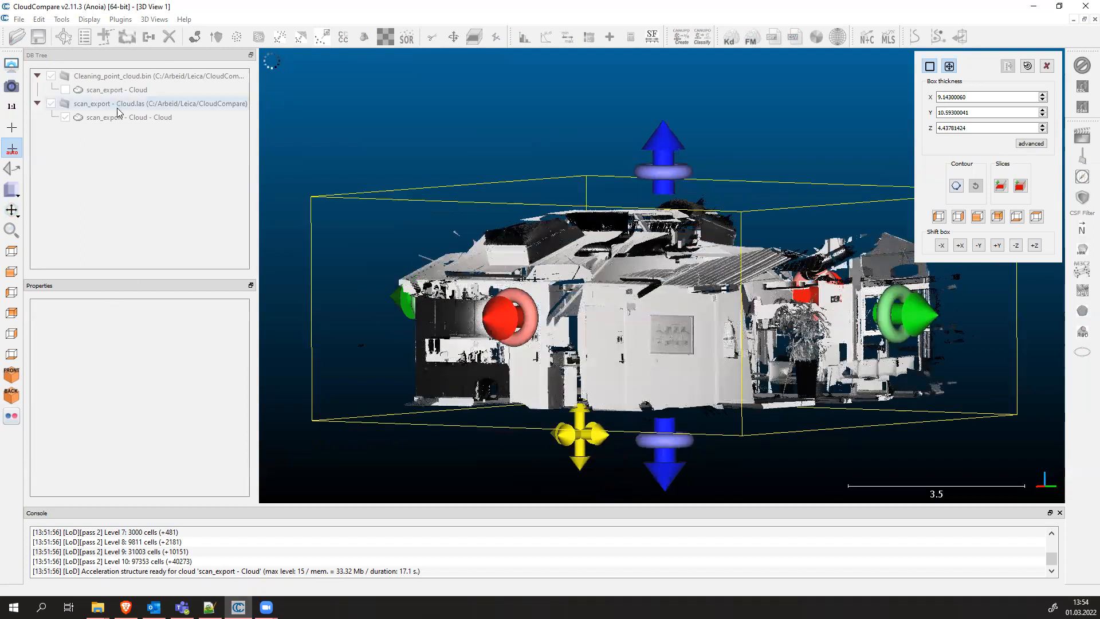
left_click_drag(673, 259, 693, 304)
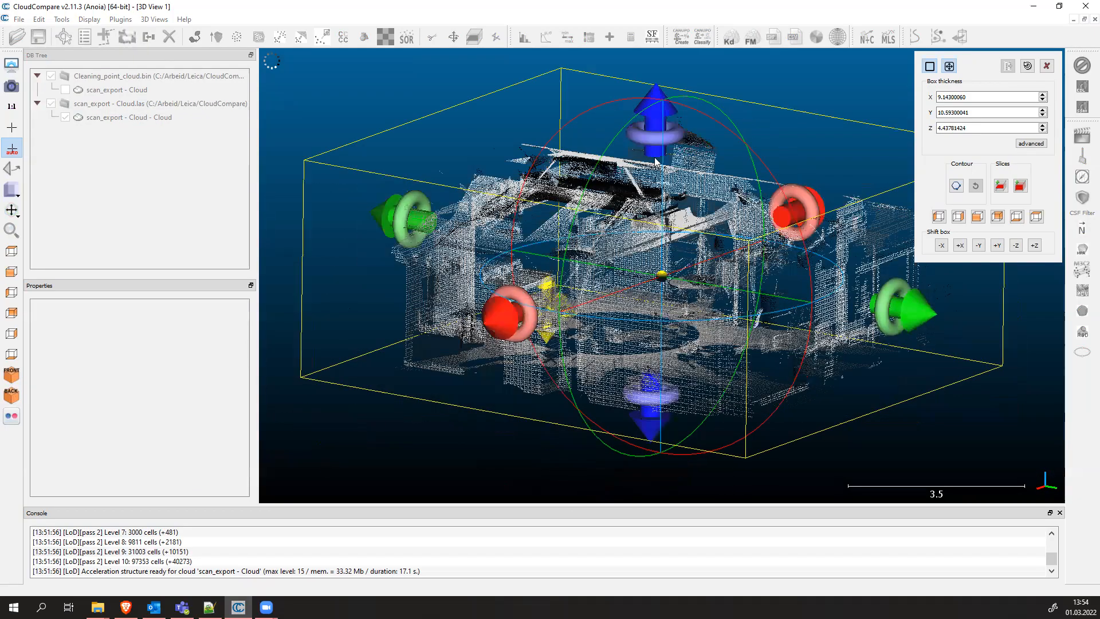
left_click_drag(819, 296, 868, 303)
left_click_drag(557, 241, 633, 224)
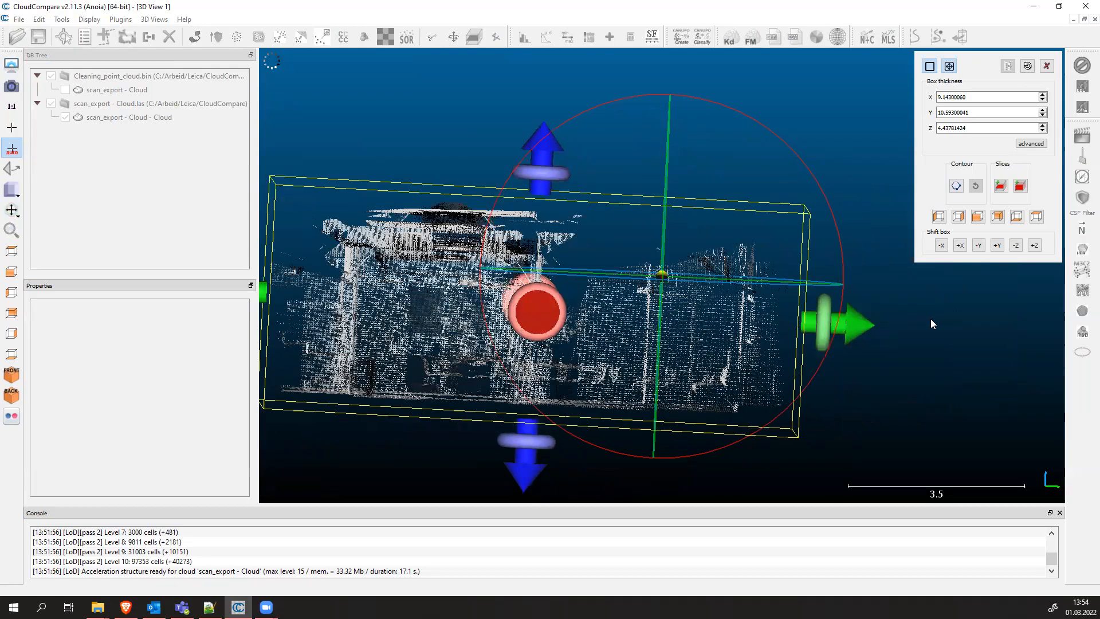
left_click_drag(929, 302, 545, 249)
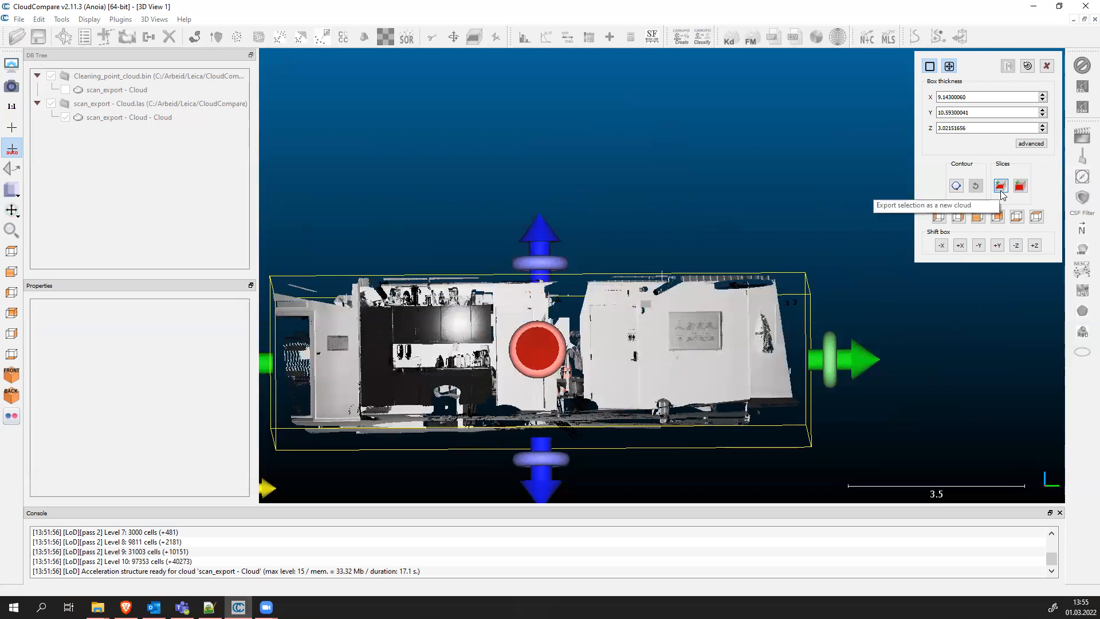
mouse_move(558, 269)
left_mouse_down()
mouse_move(537, 276)
mouse_move(535, 258)
mouse_move(538, 267)
left_mouse_up()
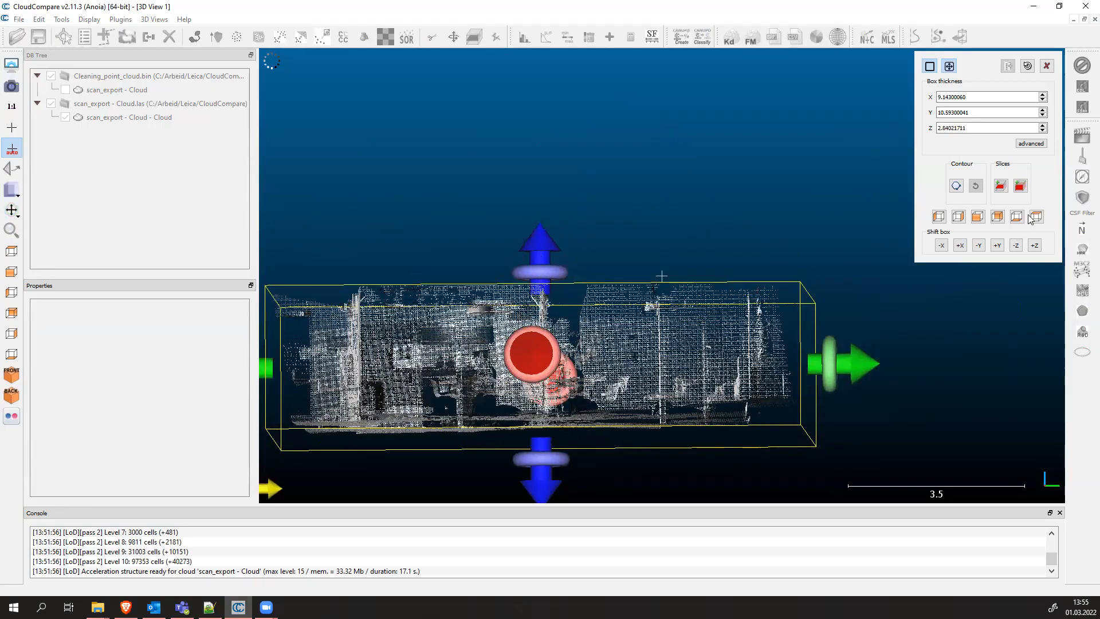
Export the boxed region as a new cloud and hide the original scan_export - Cloud - Cloud
left_click(1000, 186)
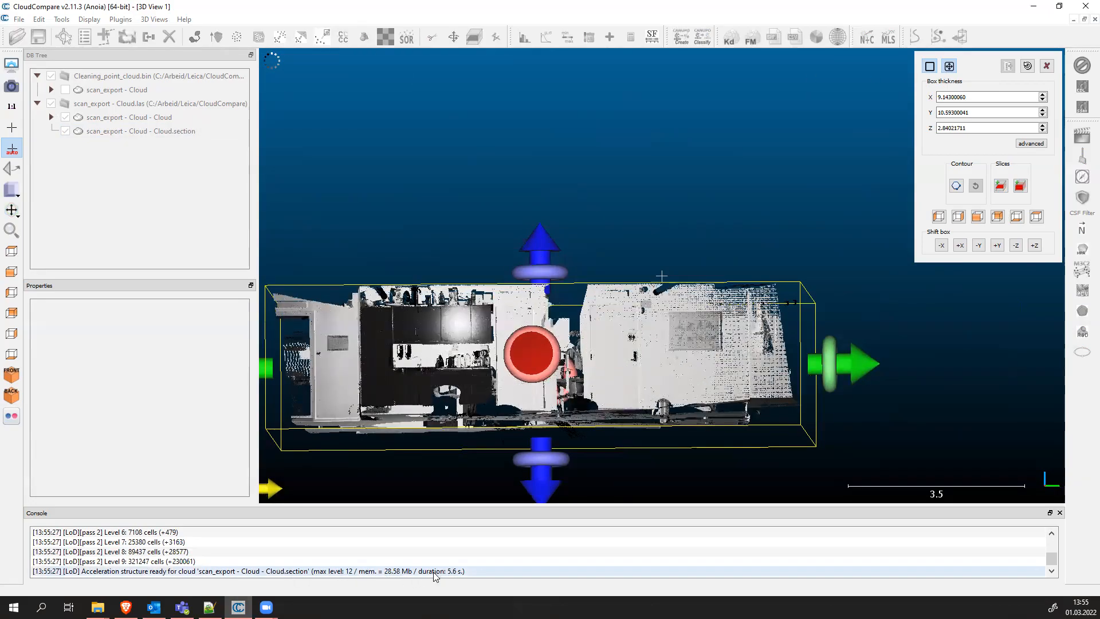
left_click(1047, 67)
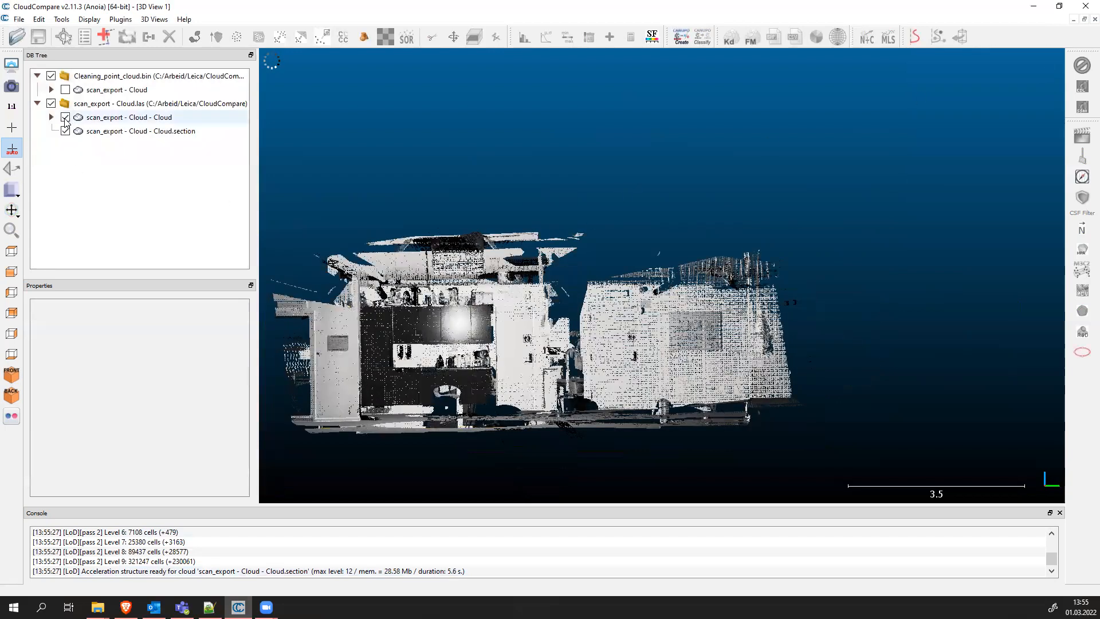
left_click(65, 118)
Examine the interior, walls and upper cut edge of the exported section cloud from several angles
left_click_drag(653, 350, 455, 329)
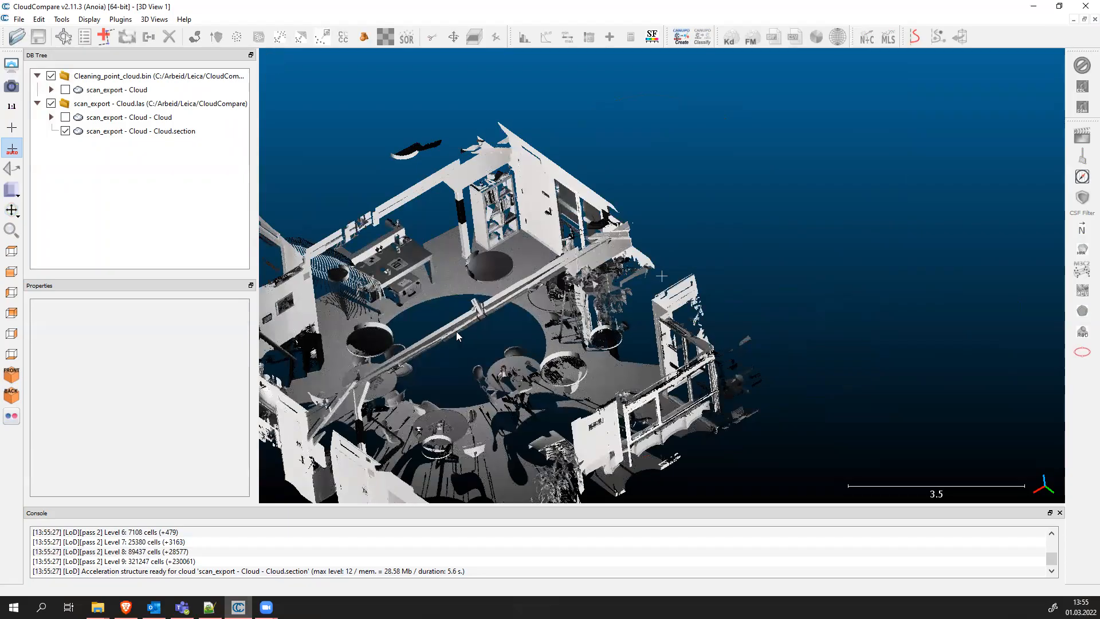
double_click(455, 333)
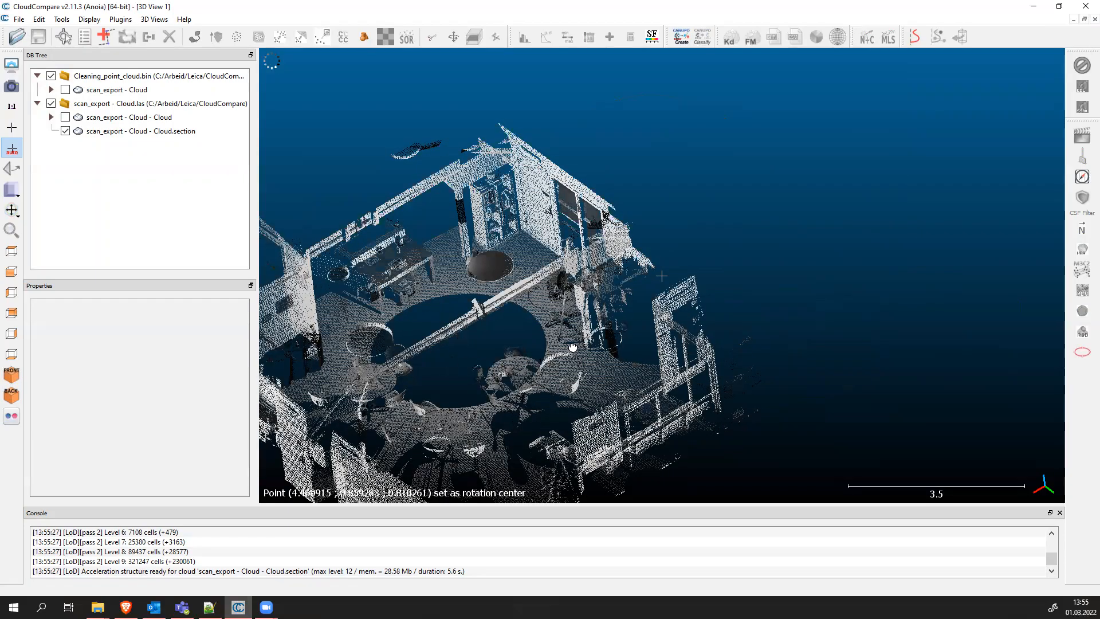
left_click_drag(572, 347, 658, 310)
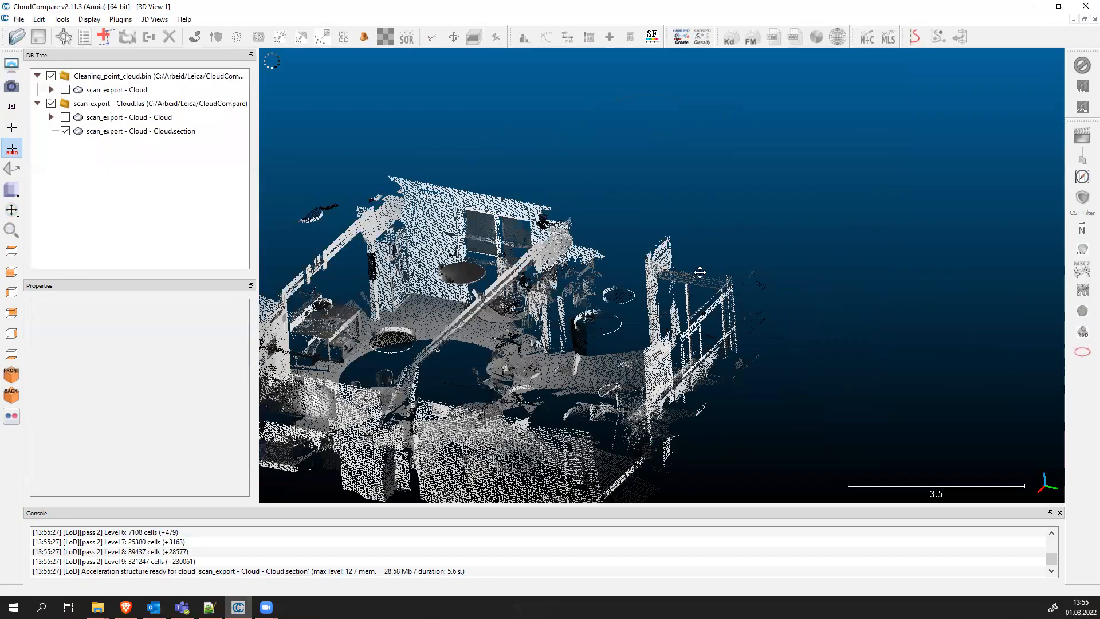
left_click_drag(684, 243, 621, 306)
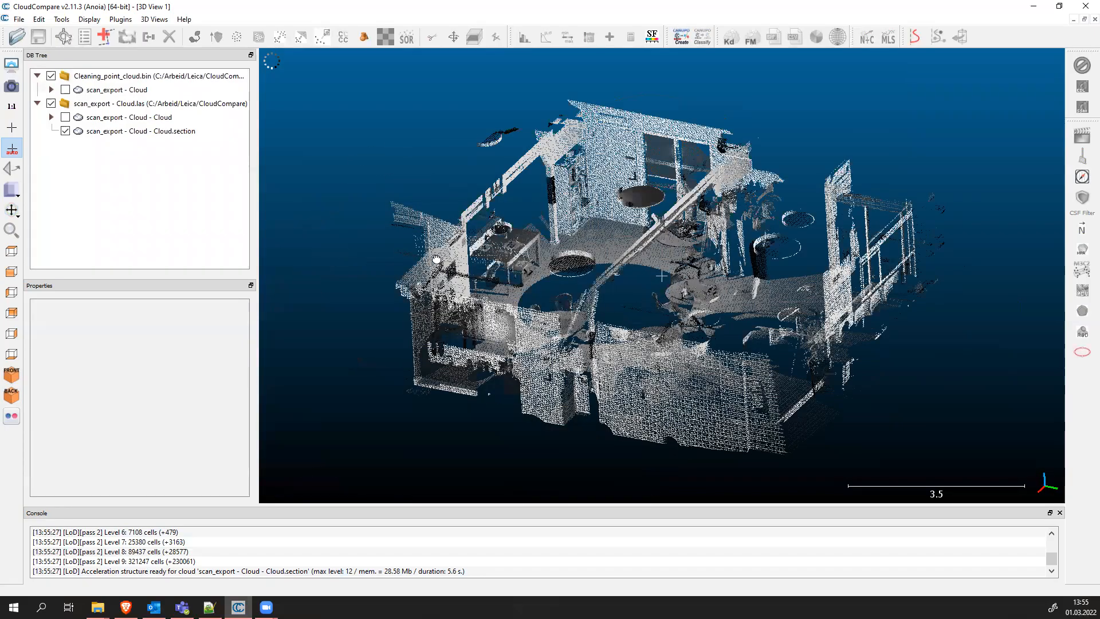
left_click_drag(424, 223, 740, 285)
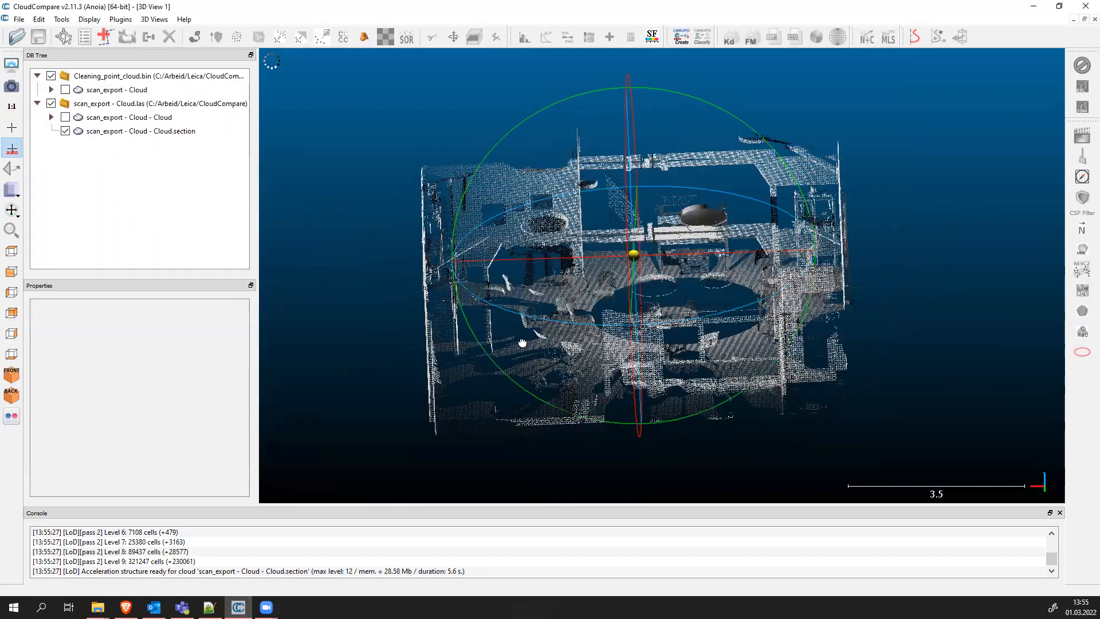
left_click_drag(487, 277, 471, 232)
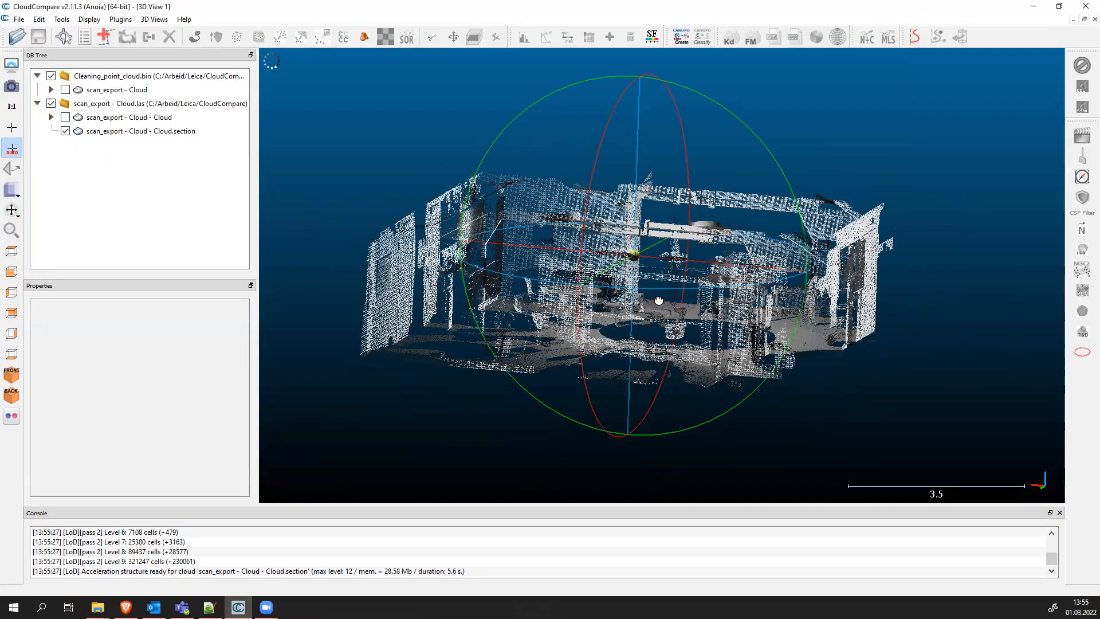
left_click_drag(648, 237, 748, 288)
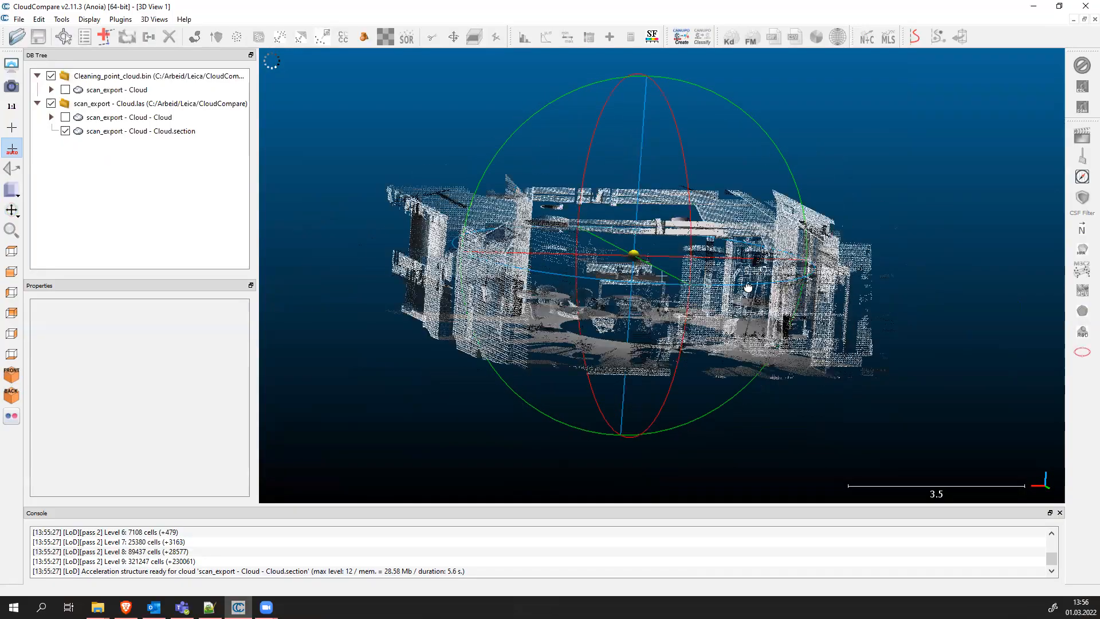
left_click_drag(762, 359, 567, 280)
left_click_drag(665, 318, 621, 235)
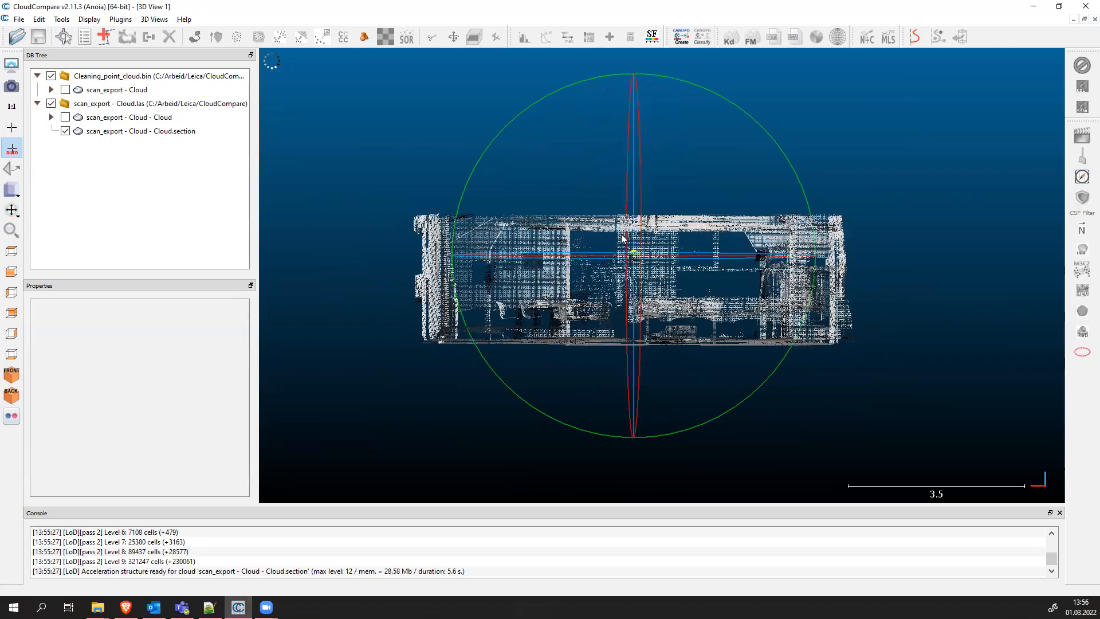
Select the exported section cloud and set its point size to 2
left_click(122, 132)
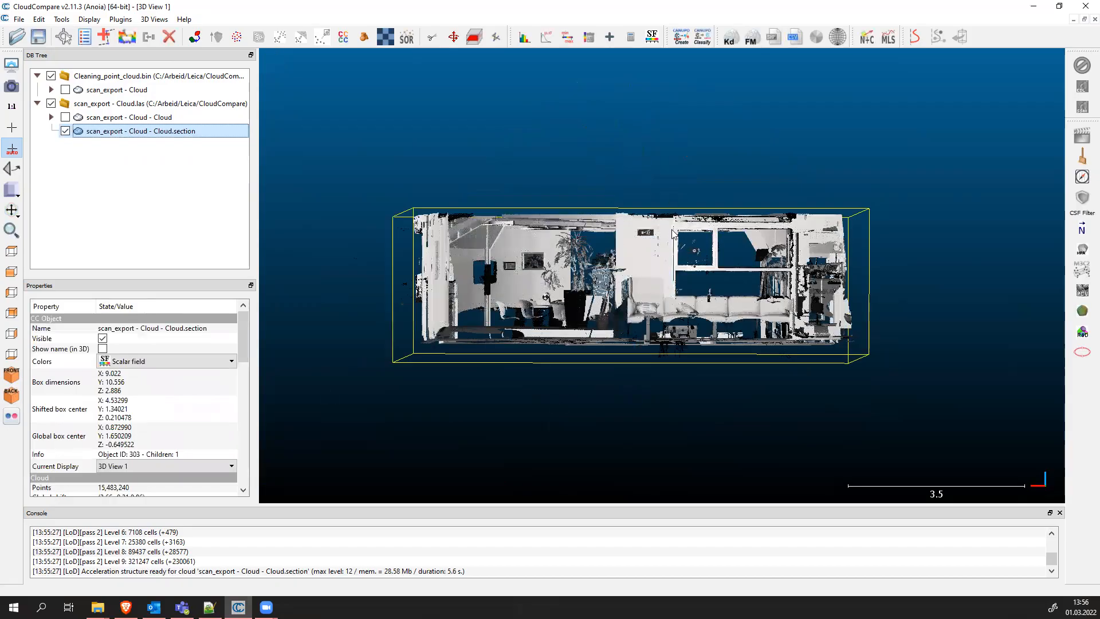
left_click(151, 364)
left_click(62, 372)
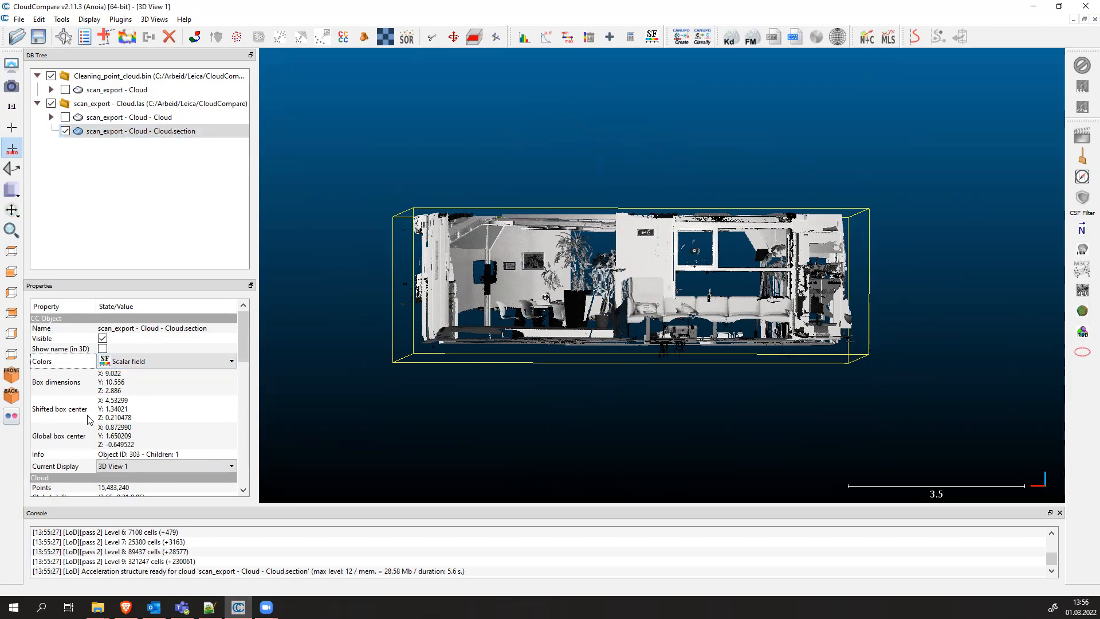
scroll(112, 438, "down", 2)
left_click(151, 437)
left_click(150, 439)
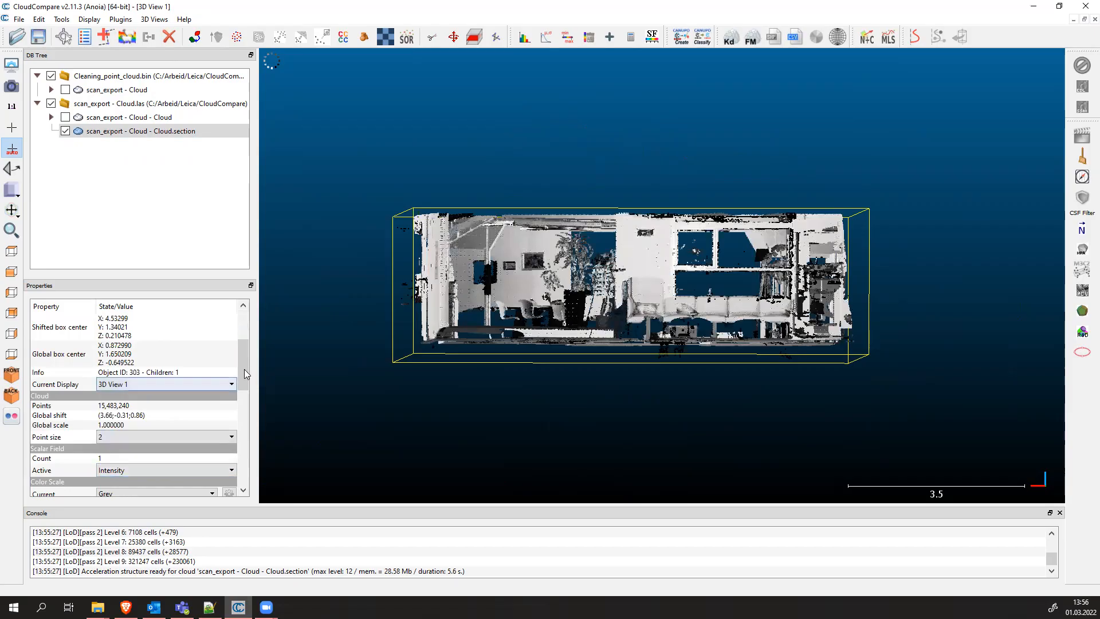
Change the color scale of the section cloud's intensity field to Blue>Green>Yellow>Red
left_click_drag(244, 364, 241, 390)
left_click(123, 397)
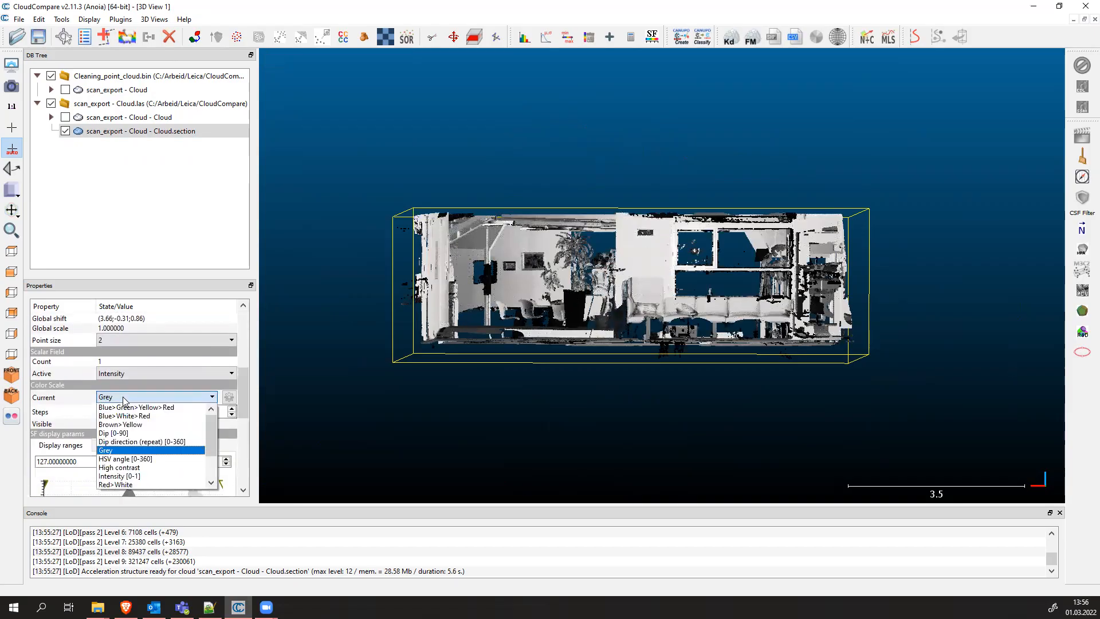
left_click(128, 408)
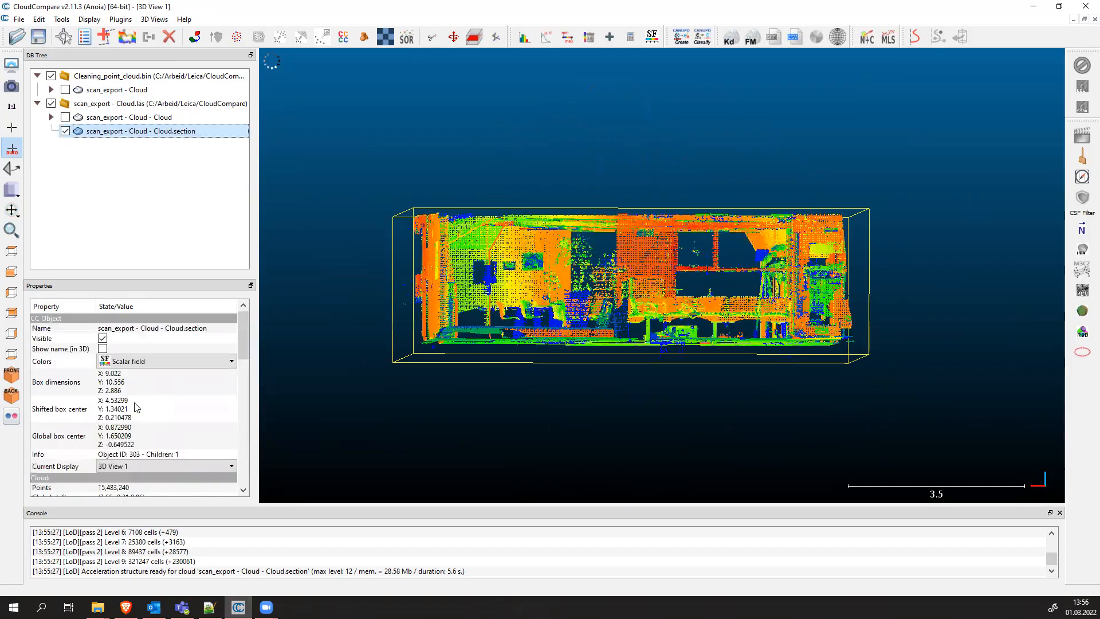
mouse_move(562, 248)
left_mouse_down()
mouse_move(601, 270)
mouse_move(607, 340)
mouse_move(563, 254)
mouse_move(545, 256)
left_mouse_up()
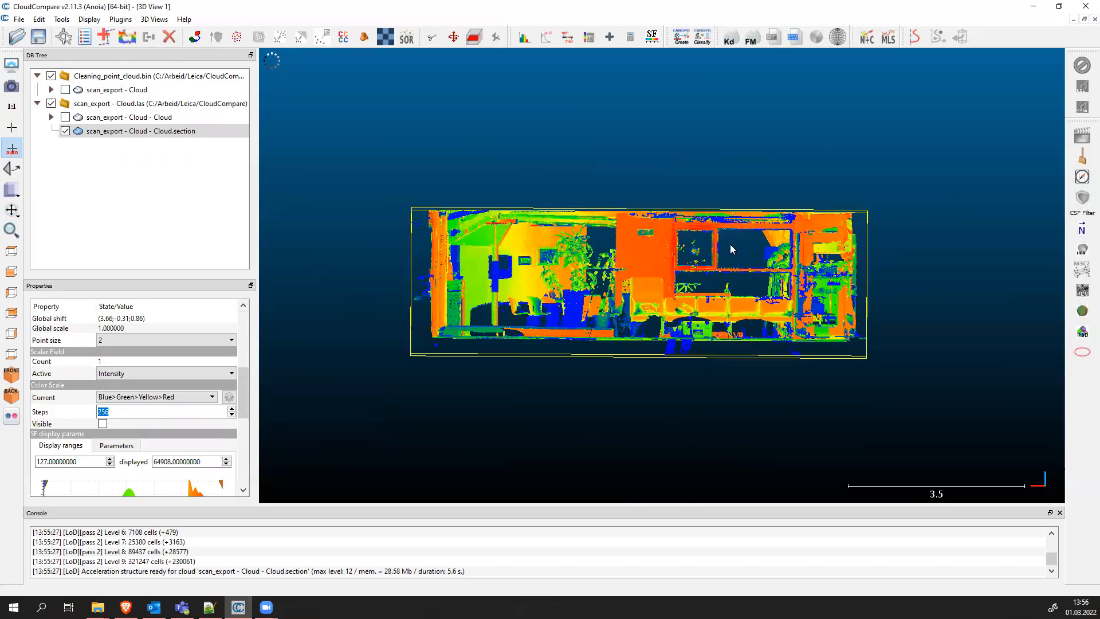
left_click_drag(687, 310, 770, 336)
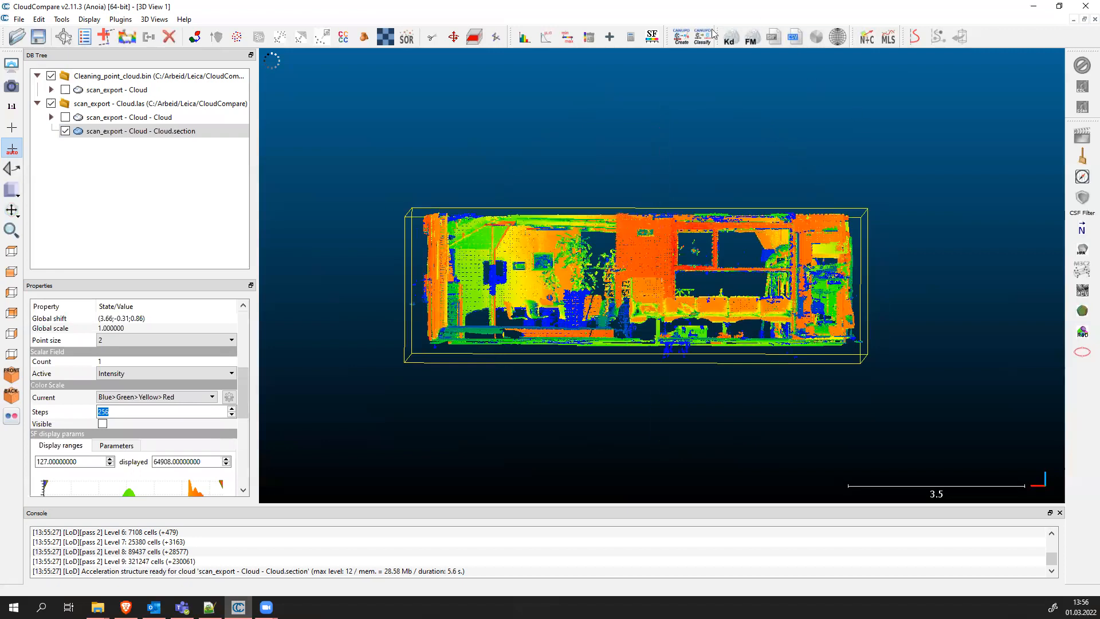
Start a cross section on the section cloud and lower the box's upper face to a Z thickness of about 2.30
left_click(473, 39)
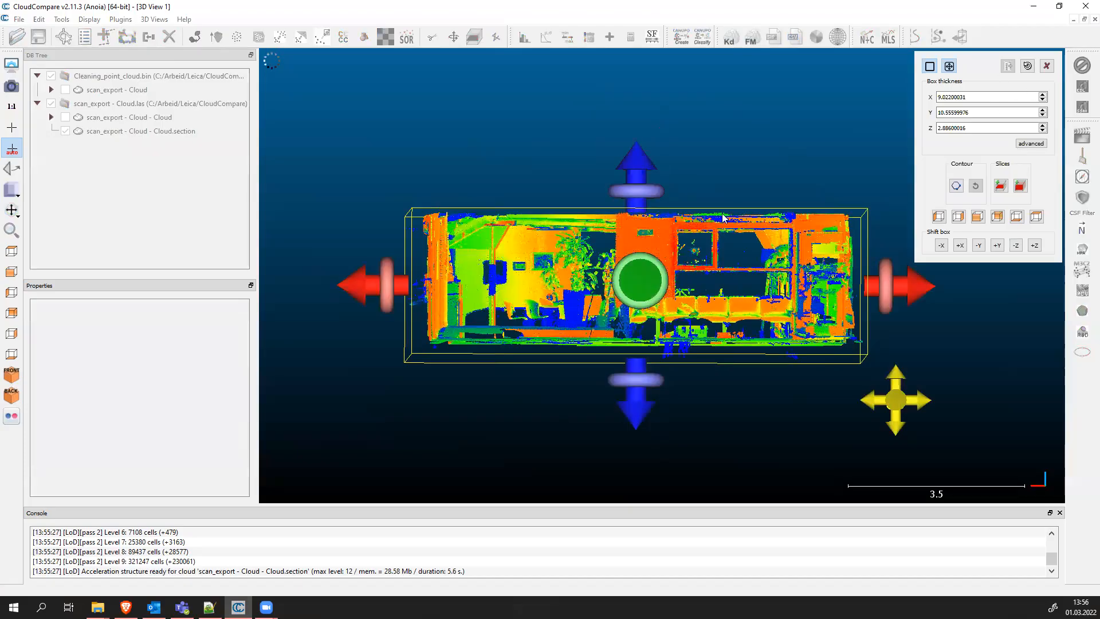
mouse_move(636, 191)
left_mouse_down()
mouse_move(636, 204)
mouse_move(628, 195)
left_mouse_up()
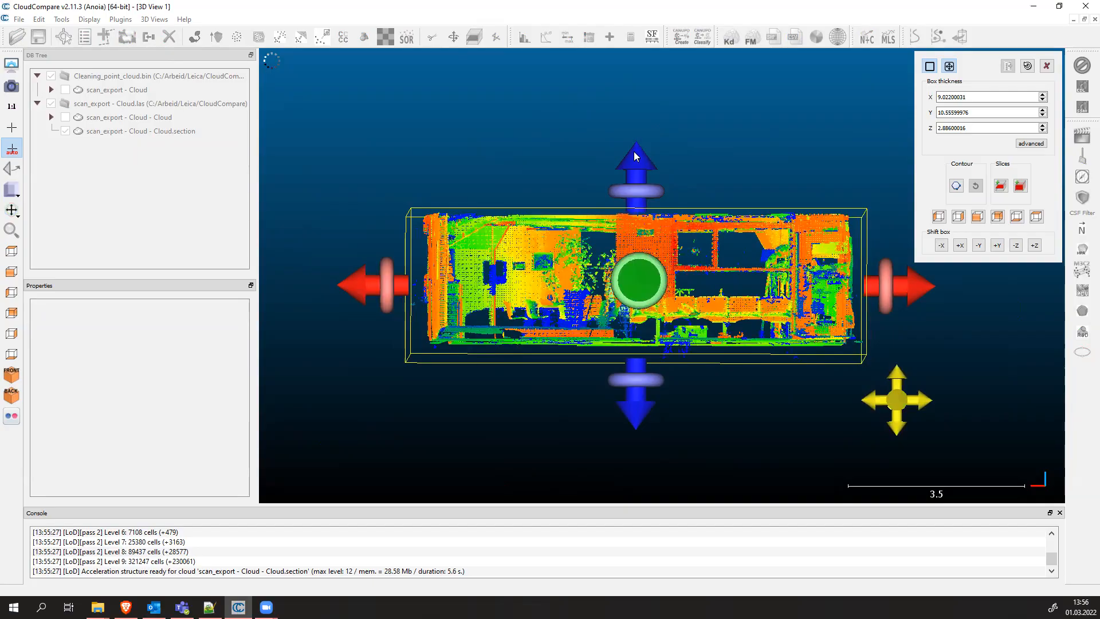
left_click_drag(637, 156, 632, 192)
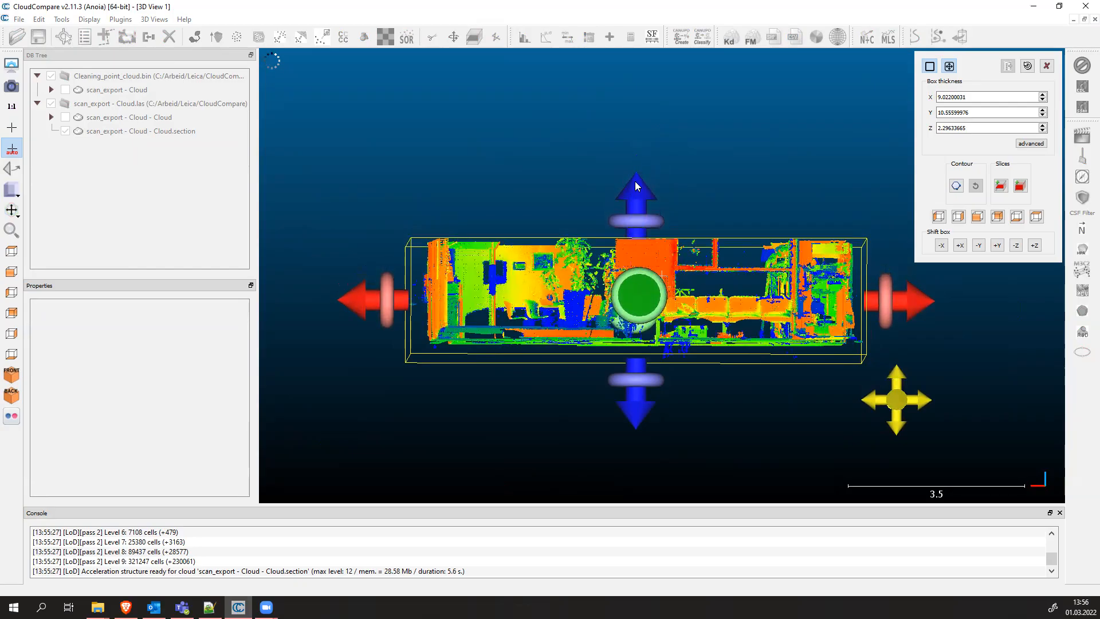
Export the lowered box region as a new cloud, leave the cross section, and hide the source section cloud
left_click(1000, 185)
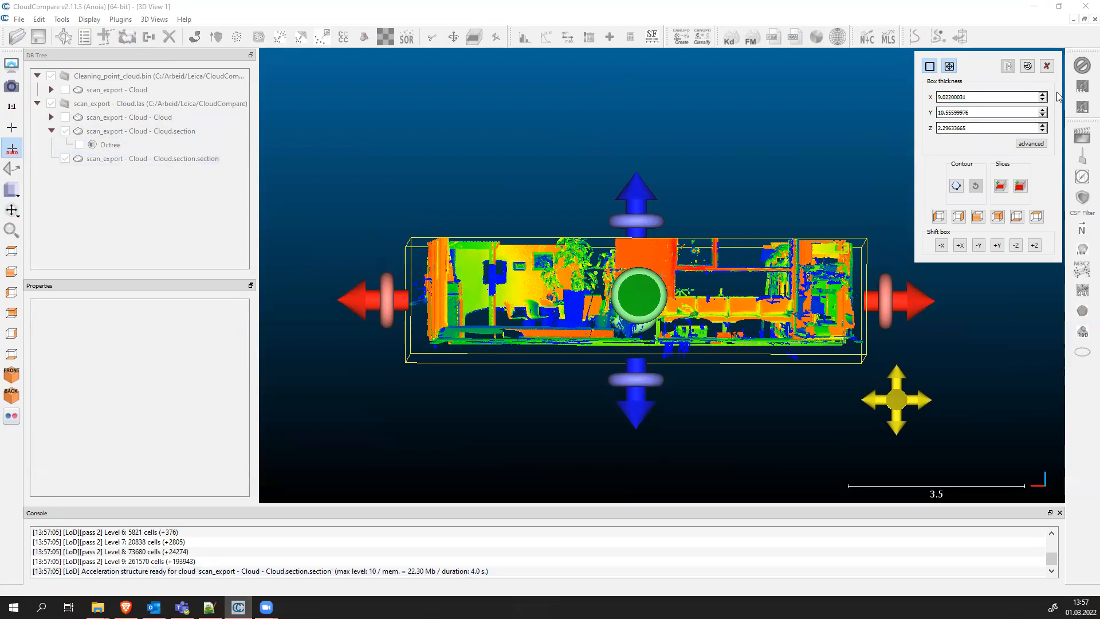
left_click(1046, 65)
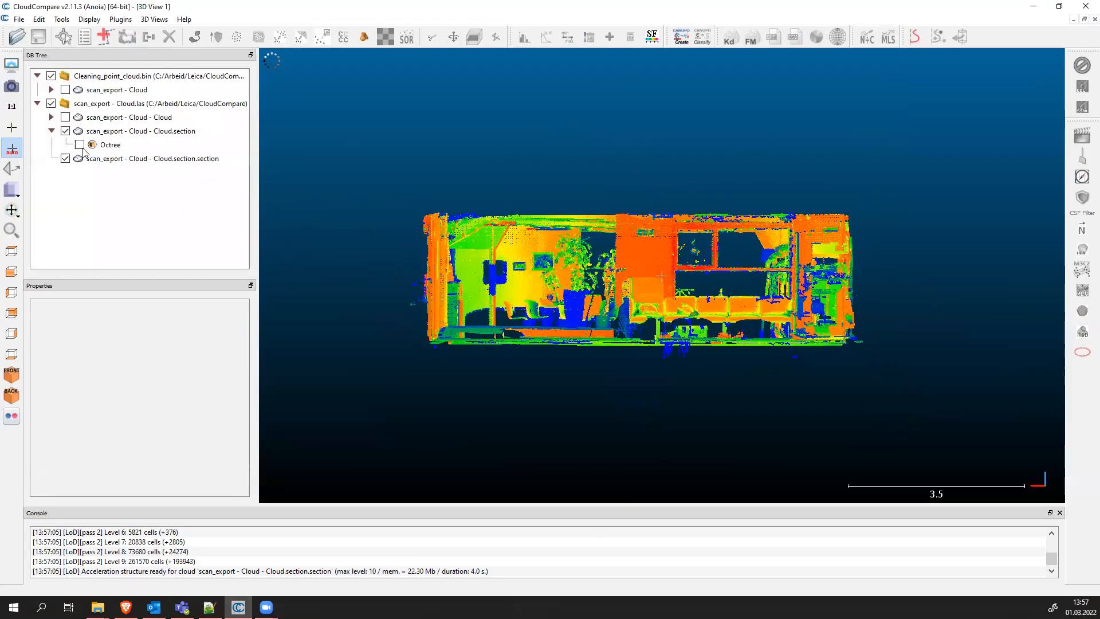
left_click(66, 131)
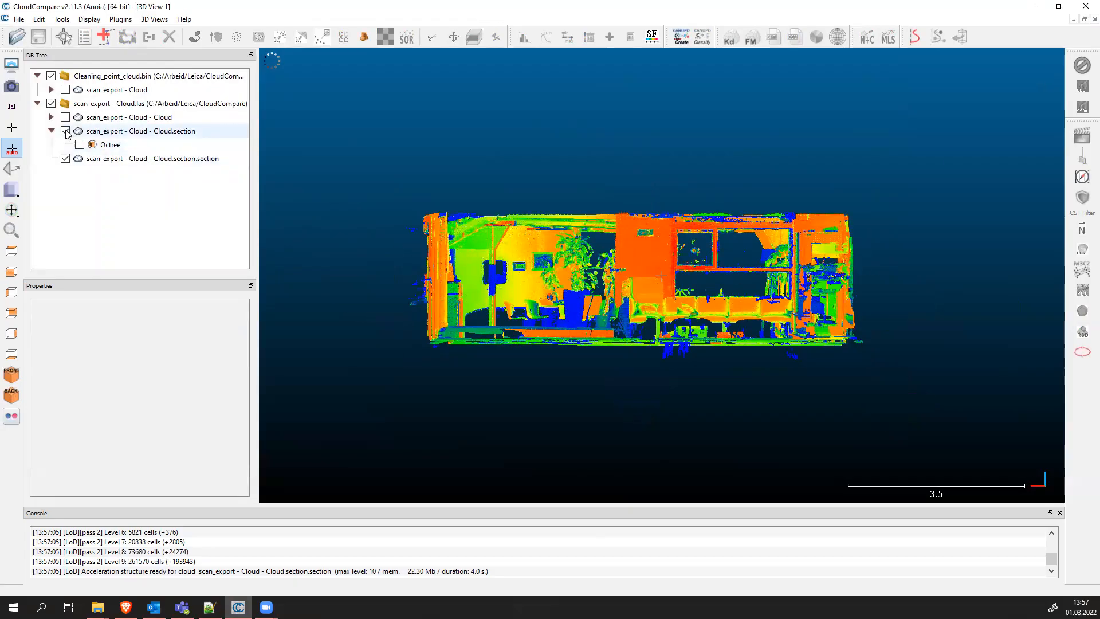
Examine the newly cut section cloud from above and at an angle, checking the floor, walls and tables
left_click_drag(605, 281, 657, 282)
left_click_drag(590, 266, 286, 158)
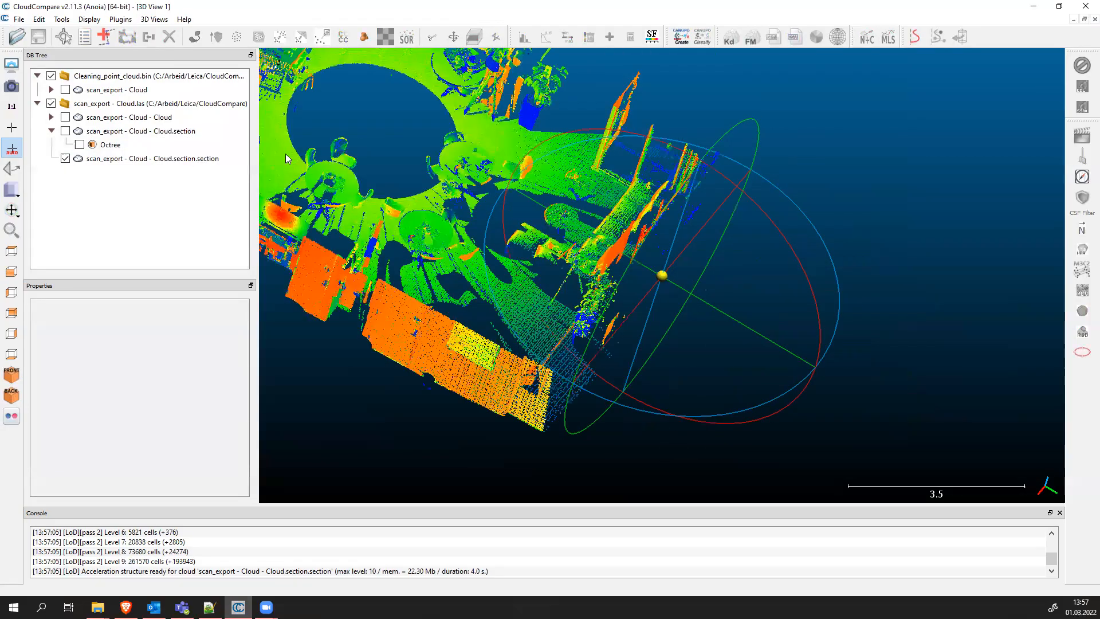
scroll(386, 182, "up", 2)
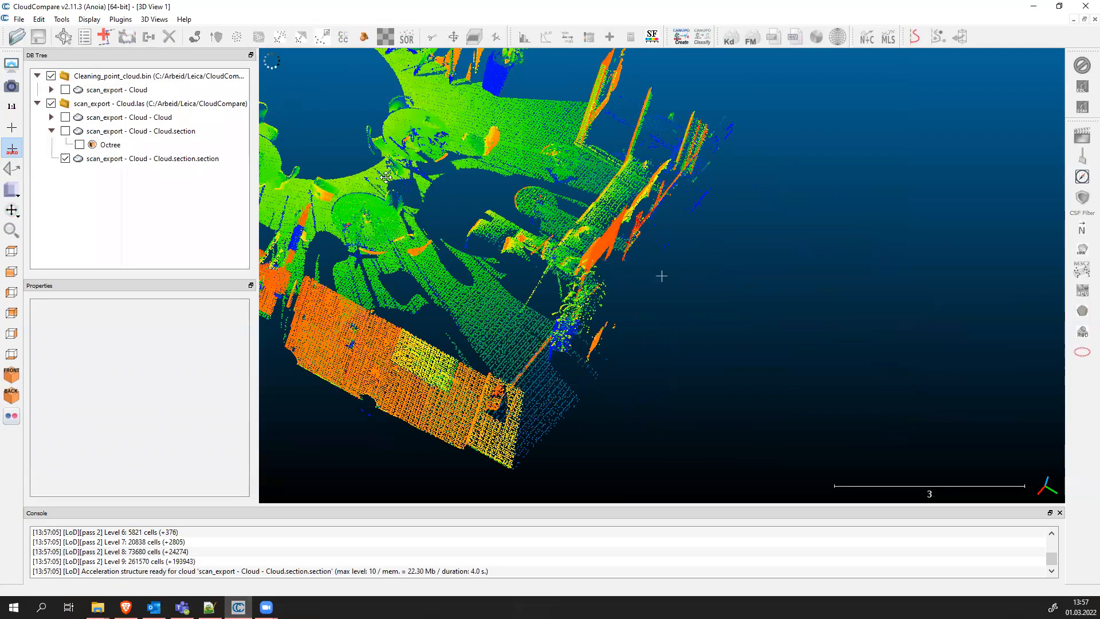
scroll(547, 276, "down", 2)
left_click_drag(637, 196, 591, 421)
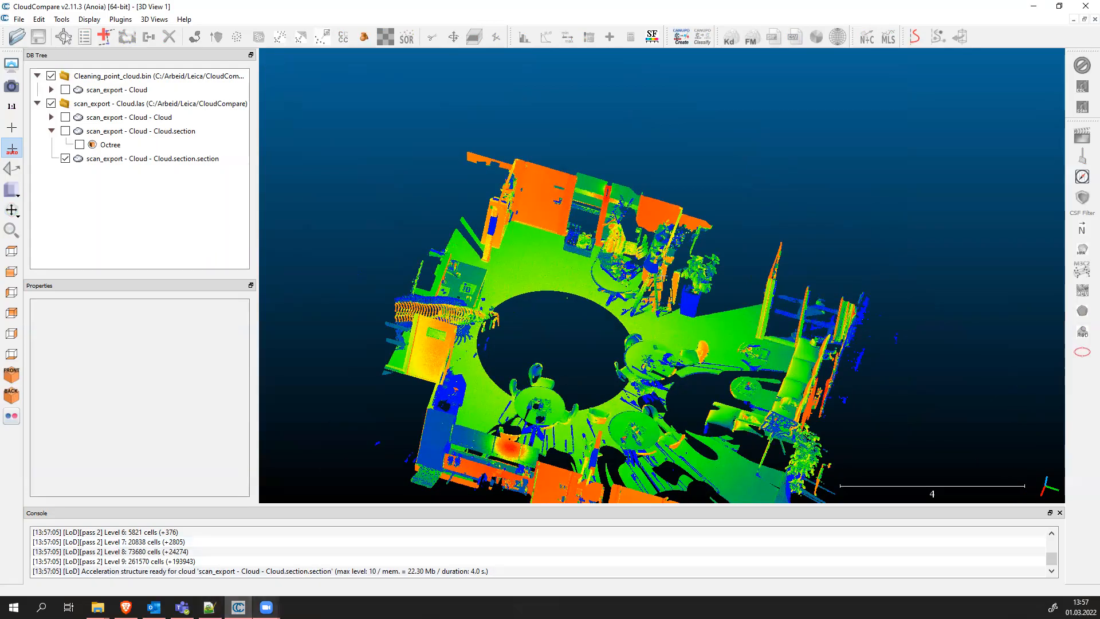
mouse_move(266, 607)
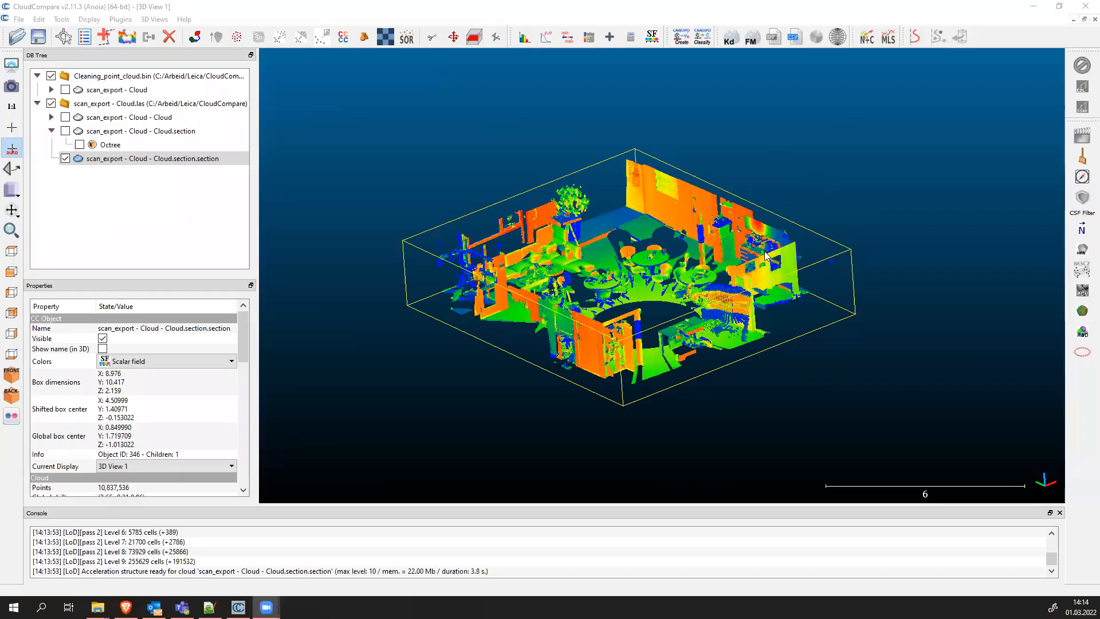
mouse_move(660, 250)
left_mouse_down()
mouse_move(618, 247)
mouse_move(676, 279)
mouse_move(675, 248)
left_mouse_up()
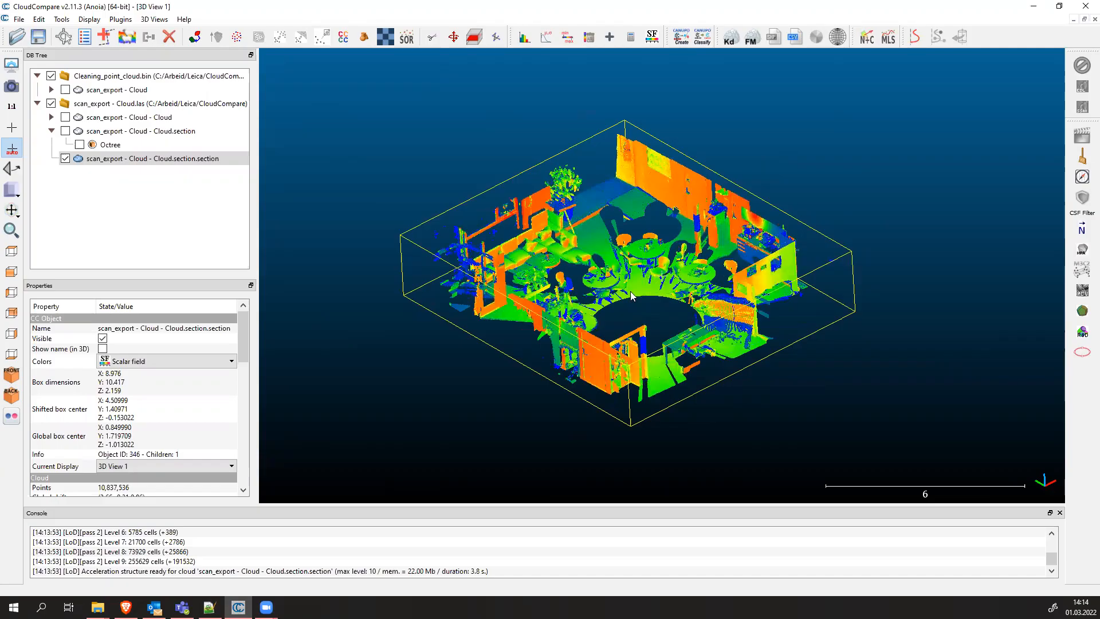
left_click_drag(648, 262, 659, 310)
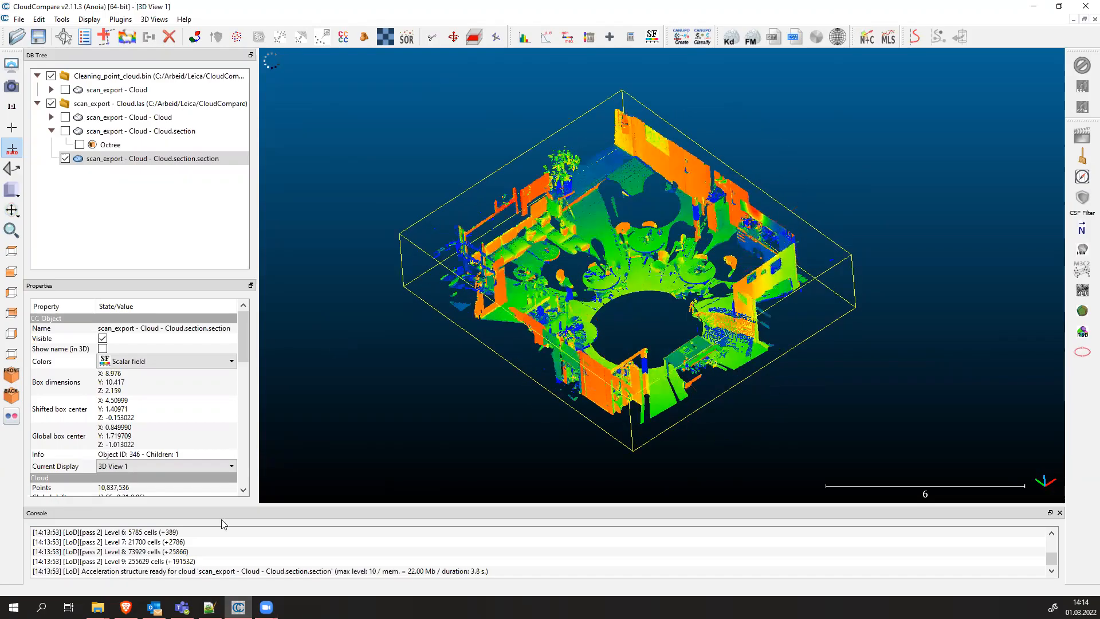
Switch to Oving.txt in Notepad++ and review the tasks of measuring the table diameter and calculating the table's area
left_click(212, 606)
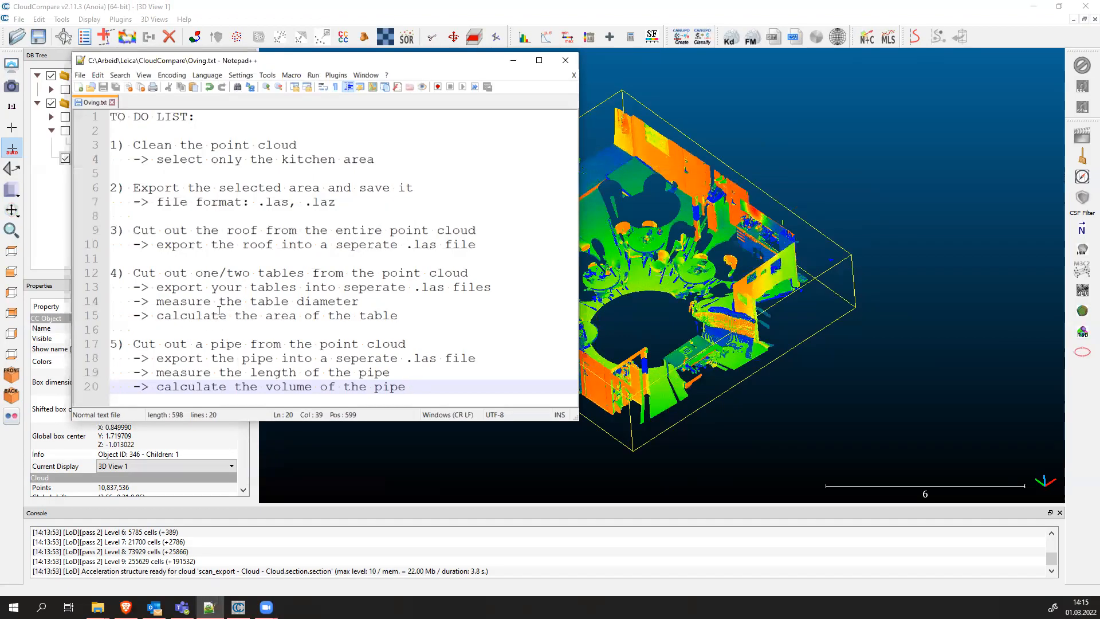
left_click_drag(151, 304, 365, 305)
left_click_drag(154, 303, 360, 302)
left_click(378, 300)
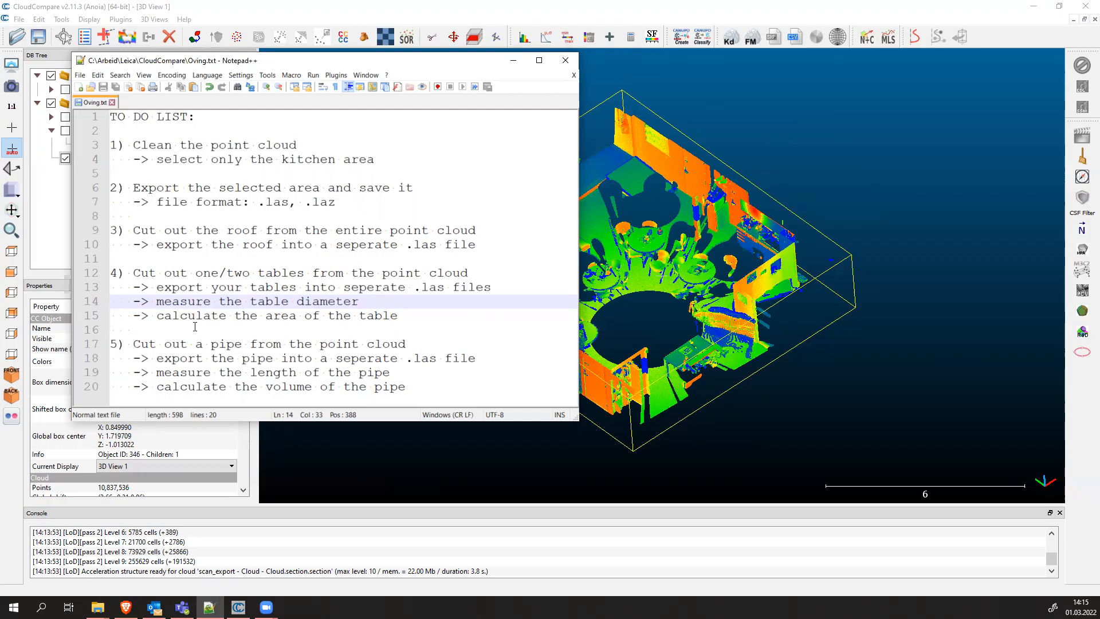
left_click_drag(396, 316, 154, 316)
left_click(157, 317)
left_click(397, 316)
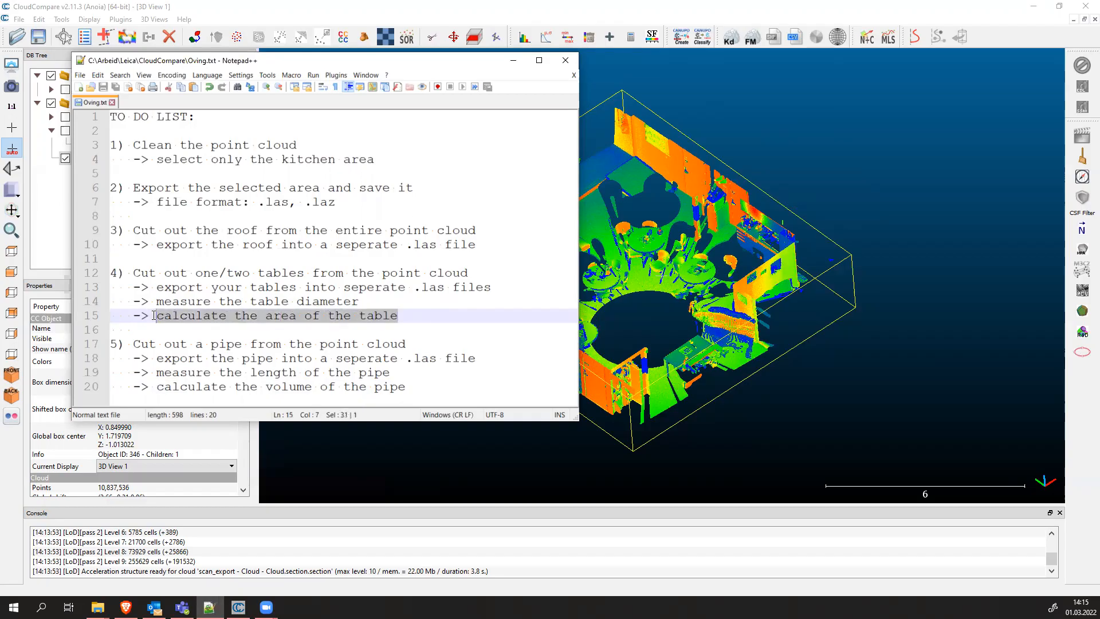
left_click(475, 297)
left_click_drag(419, 316, 156, 316)
left_click(196, 319)
left_click_drag(151, 318, 403, 318)
left_click(403, 317)
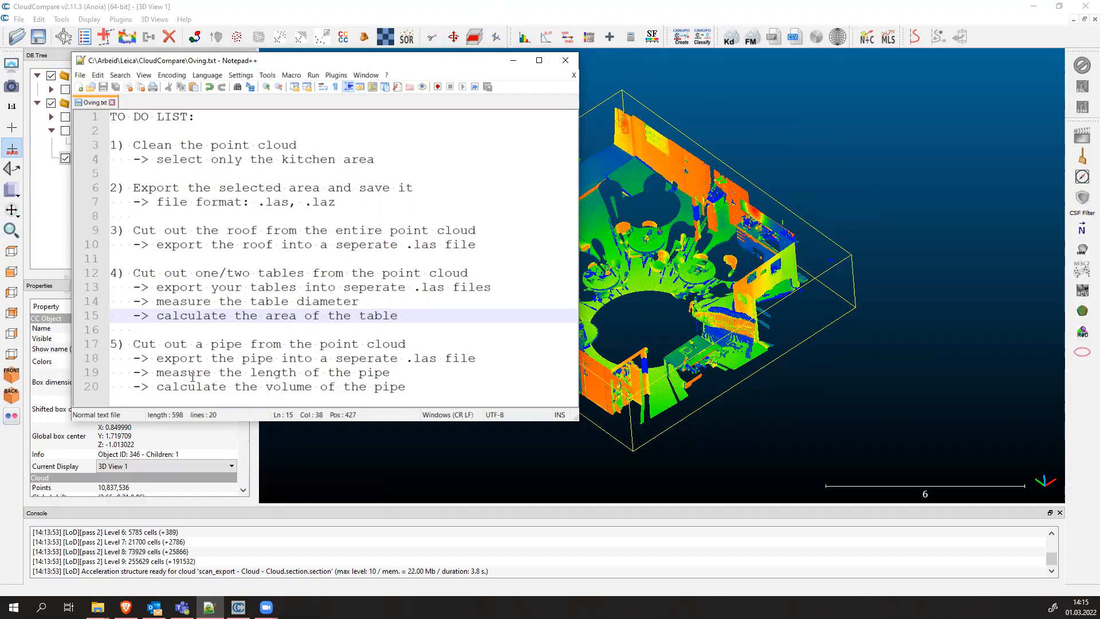
Compare the pipe volume task with the table area task in the to-do list, then return to CloudCompare
mouse_move(402, 377)
left_mouse_down()
mouse_move(157, 375)
mouse_move(404, 392)
left_mouse_up()
left_click(274, 387)
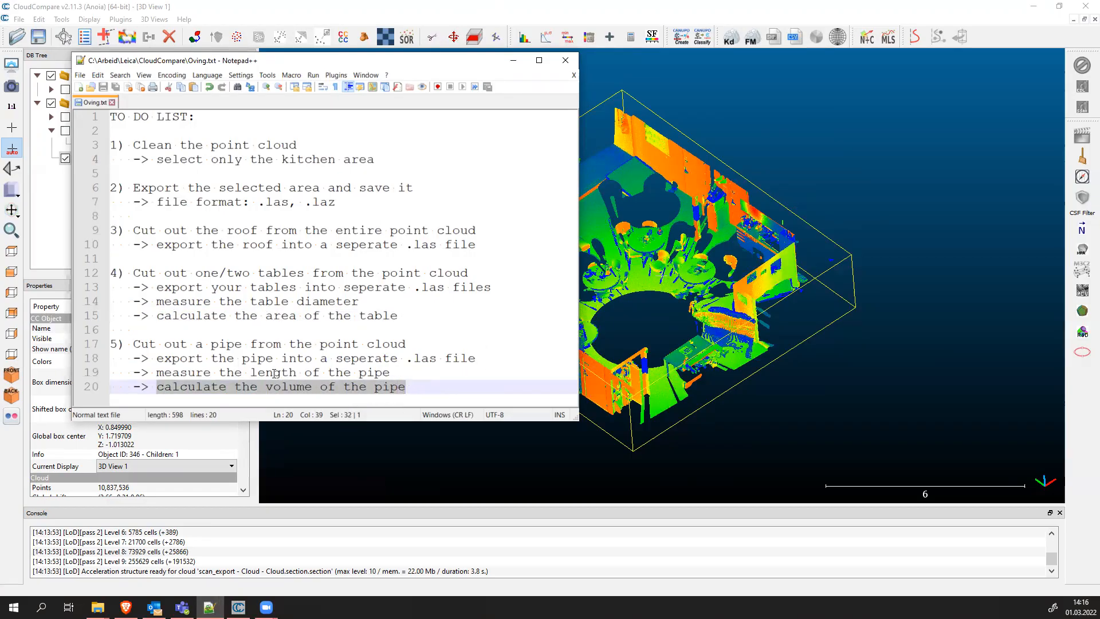
left_click_drag(157, 316, 411, 316)
left_click_drag(405, 388, 171, 390)
left_click_drag(159, 316, 403, 316)
left_click(463, 321)
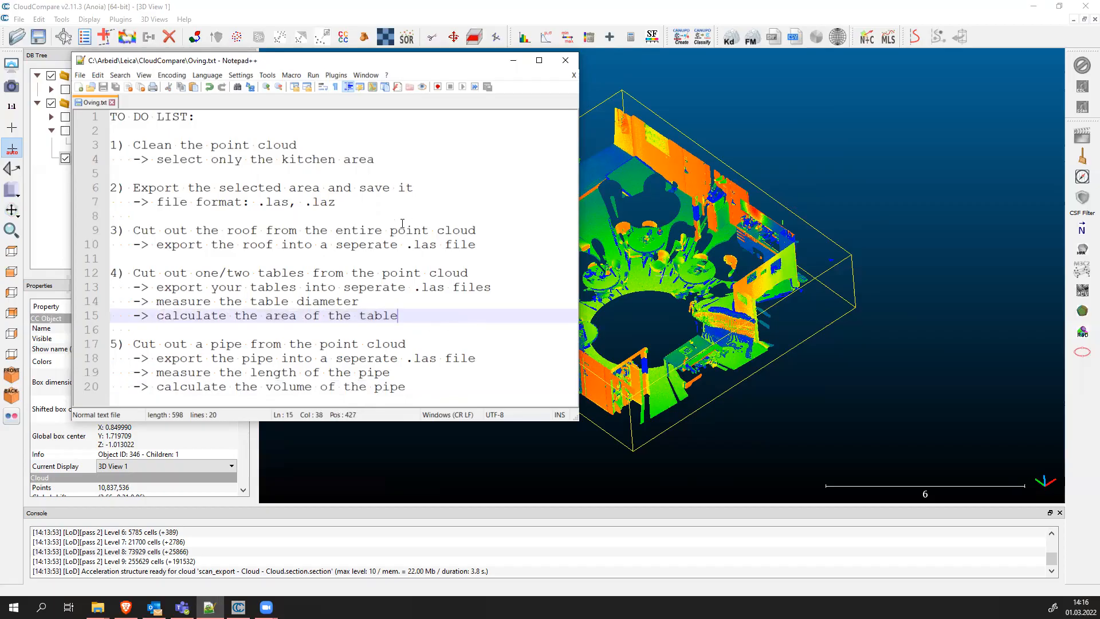
left_click(508, 64)
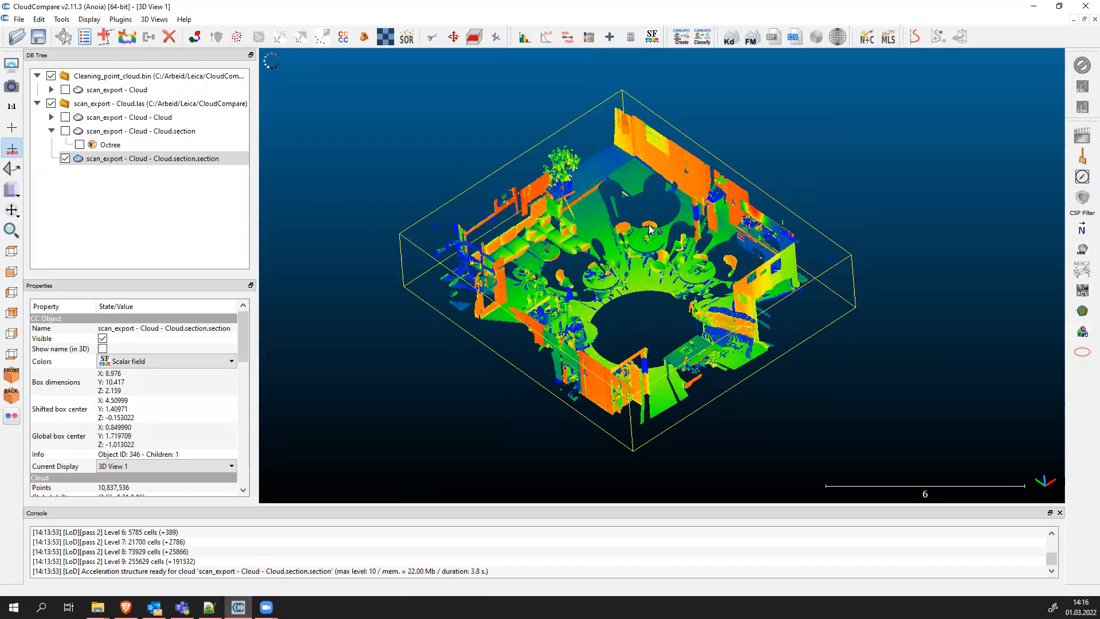
Start the Segment tool on the section.section cloud with the tables in close view, using rectangular selection
scroll(651, 229, "up", 5)
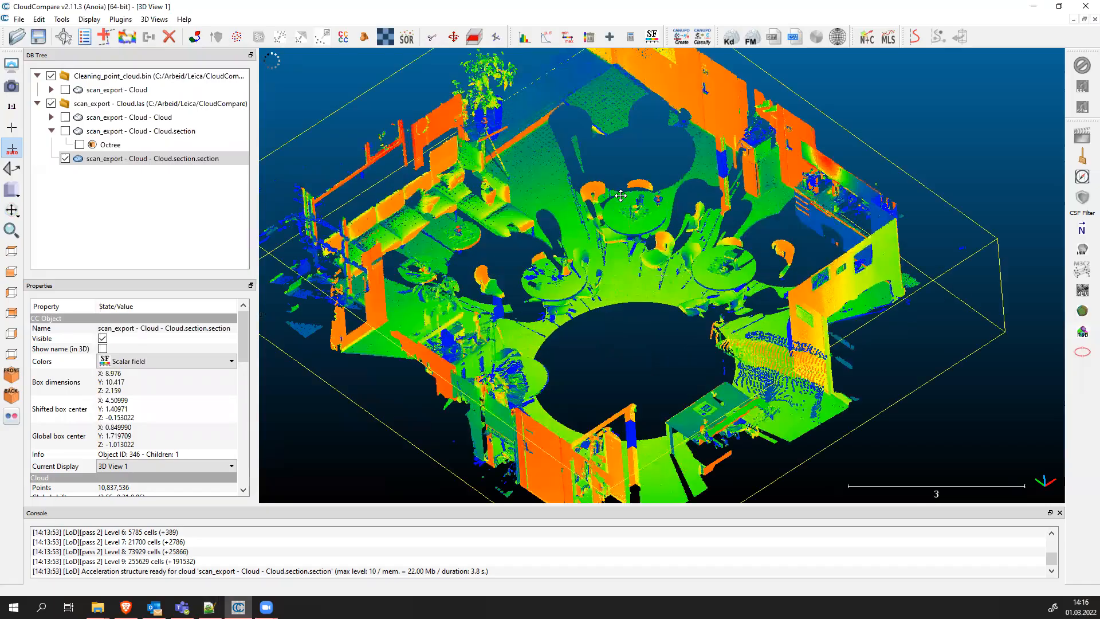
scroll(627, 272, "up", 5)
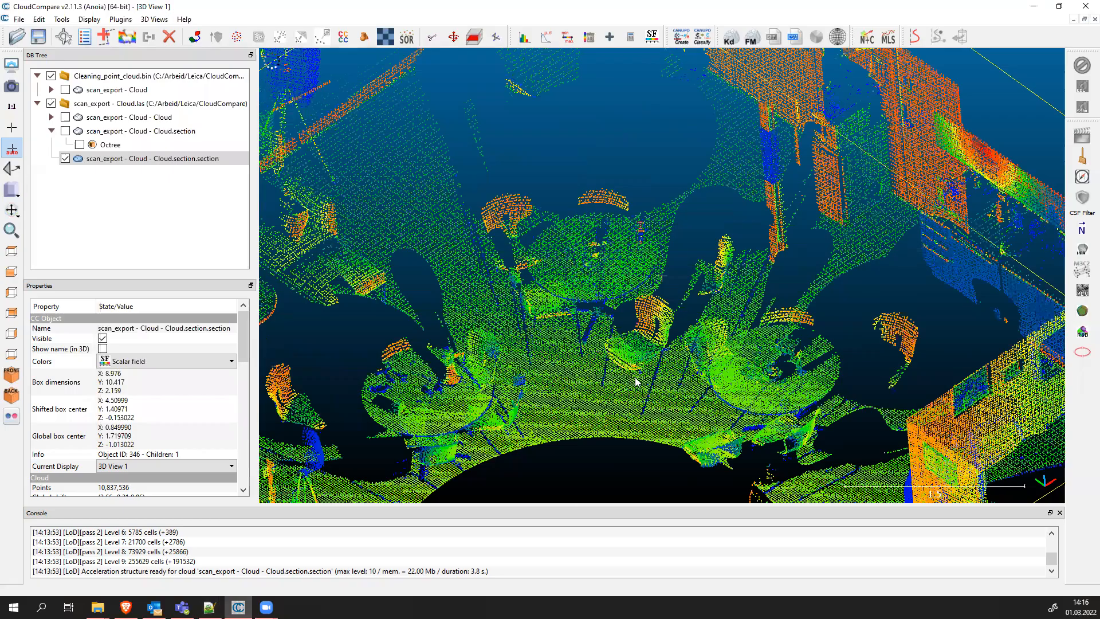
scroll(635, 380, "up", 2)
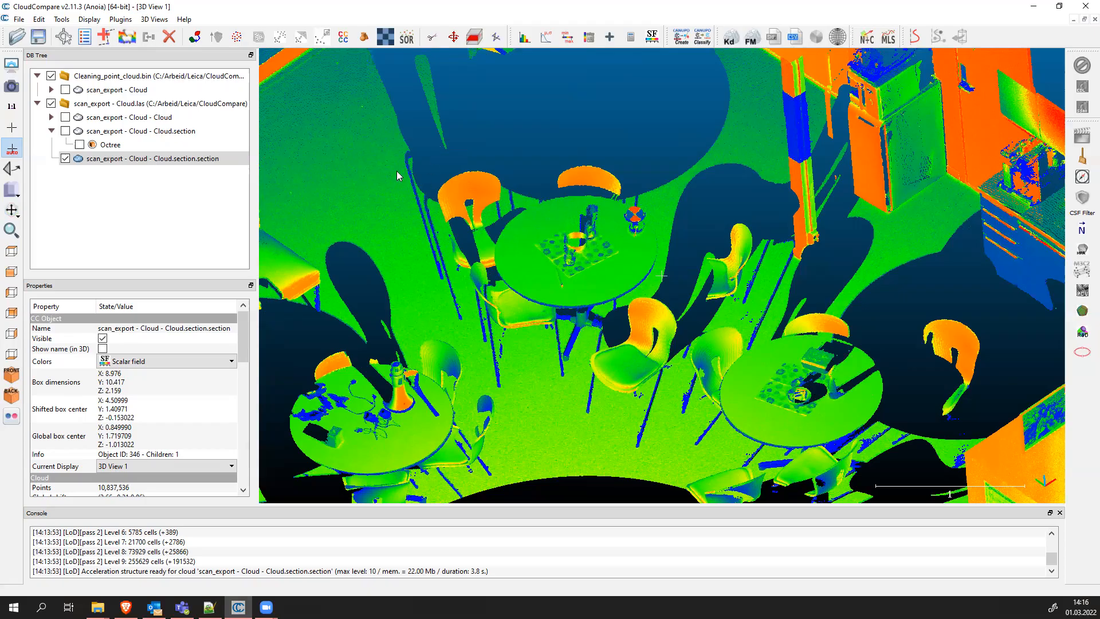
left_click(204, 154)
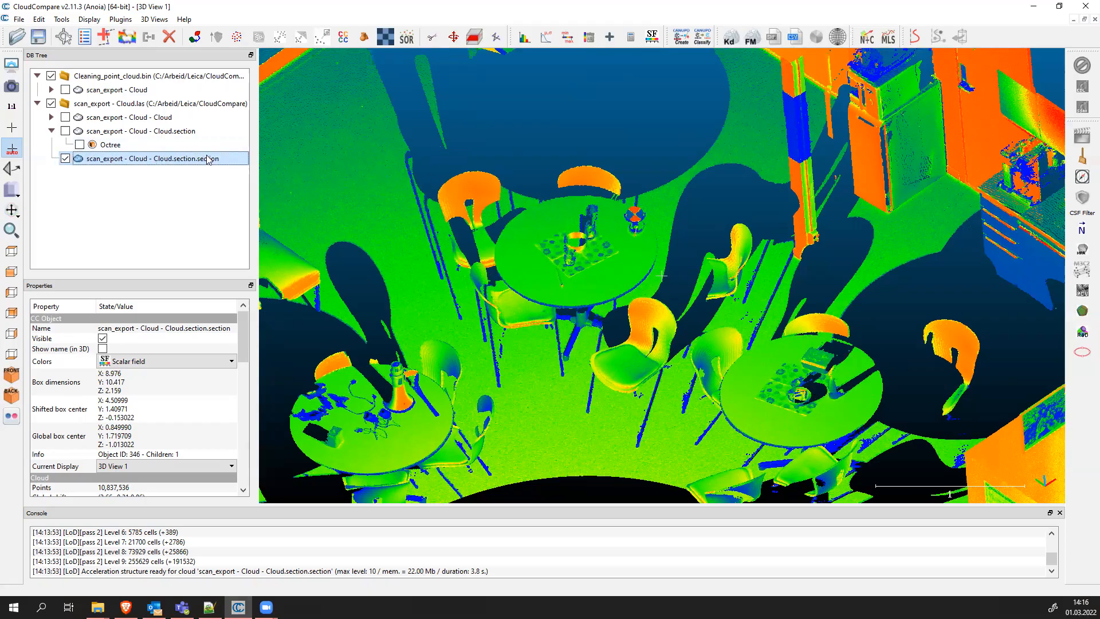
left_click(62, 20)
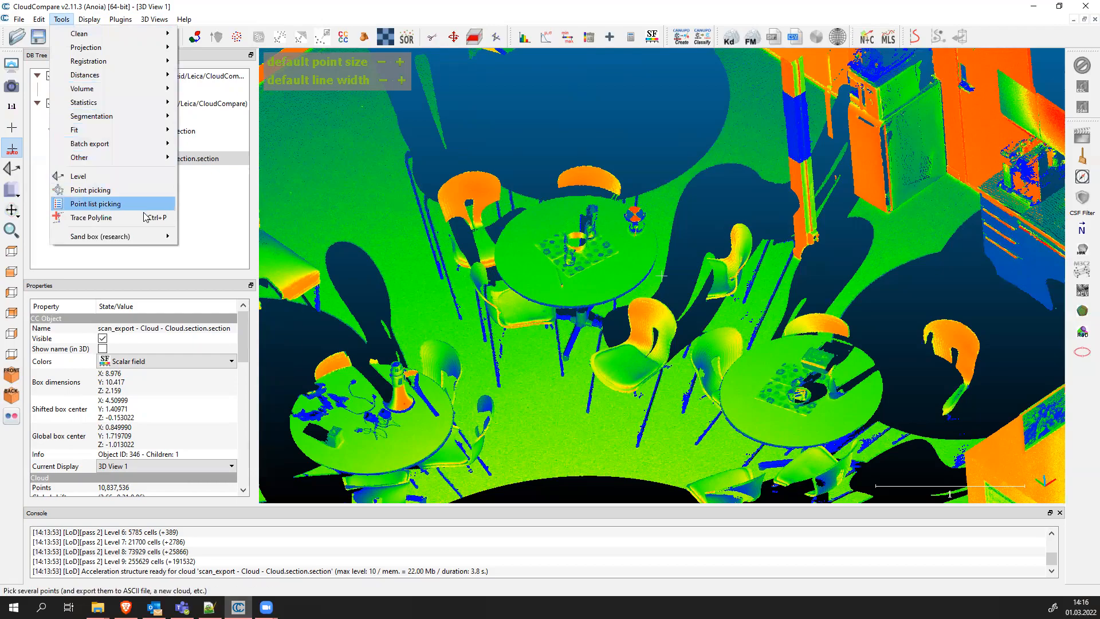
left_click(481, 18)
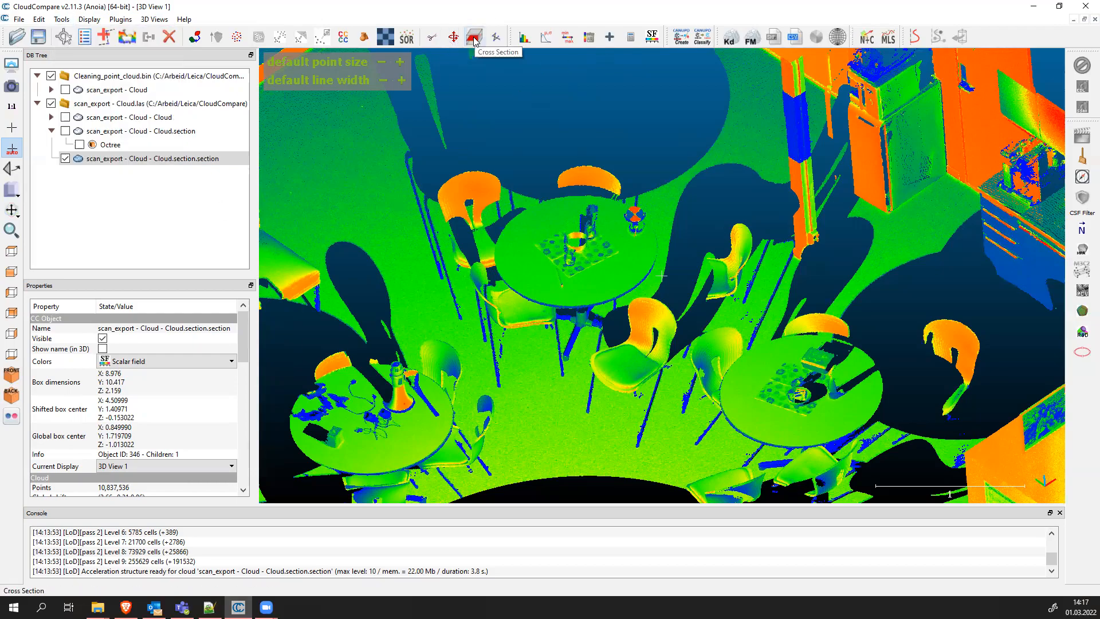
left_click(432, 38)
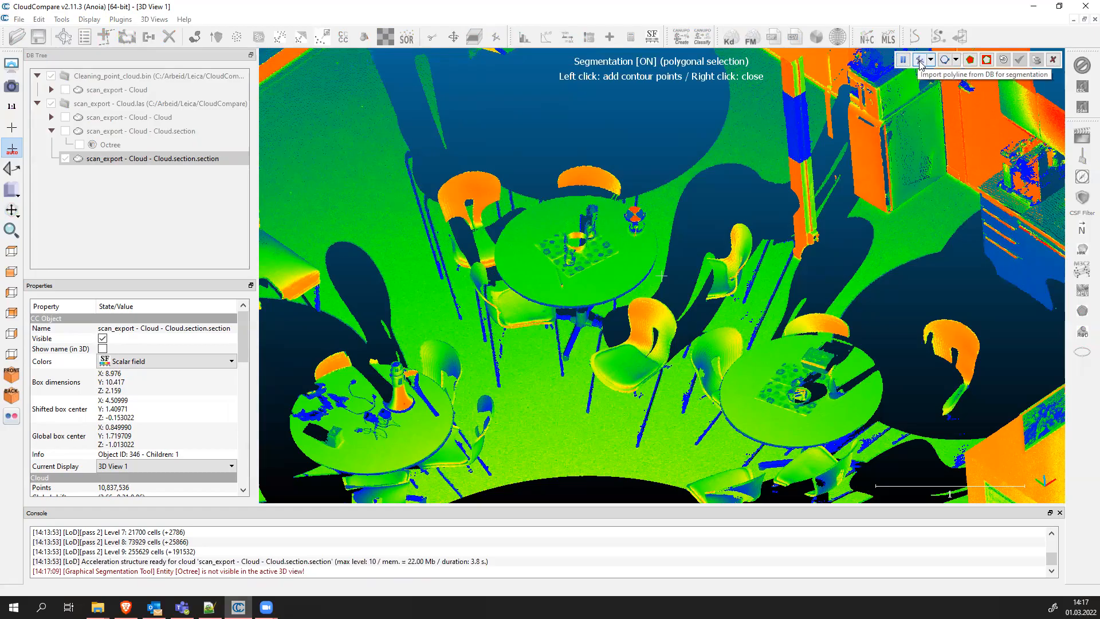
left_click(959, 61)
left_click(955, 61)
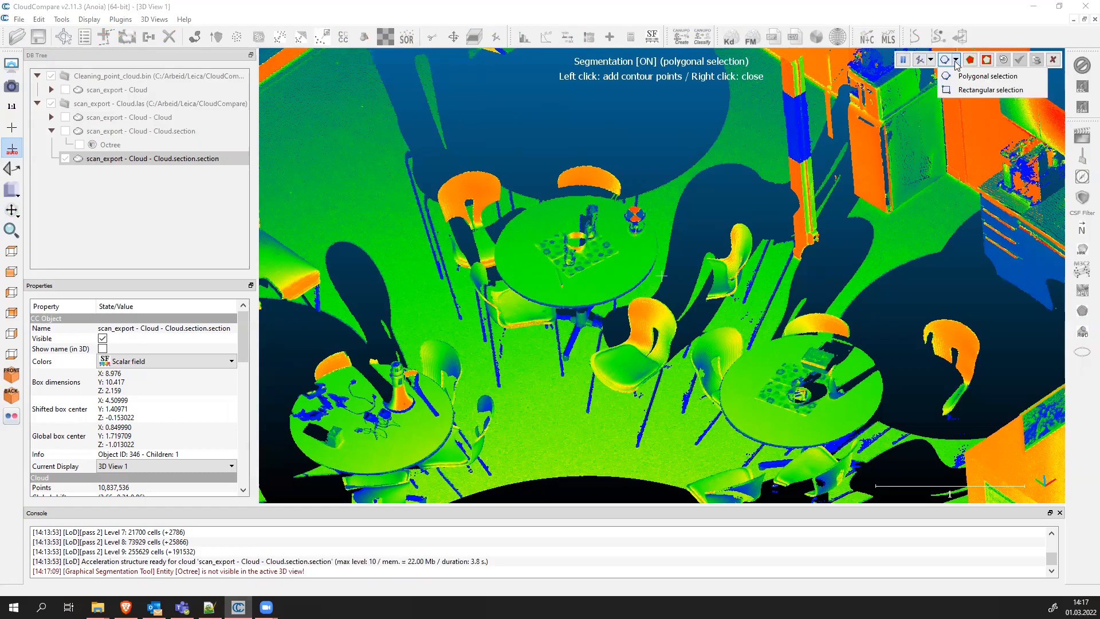
left_click(968, 95)
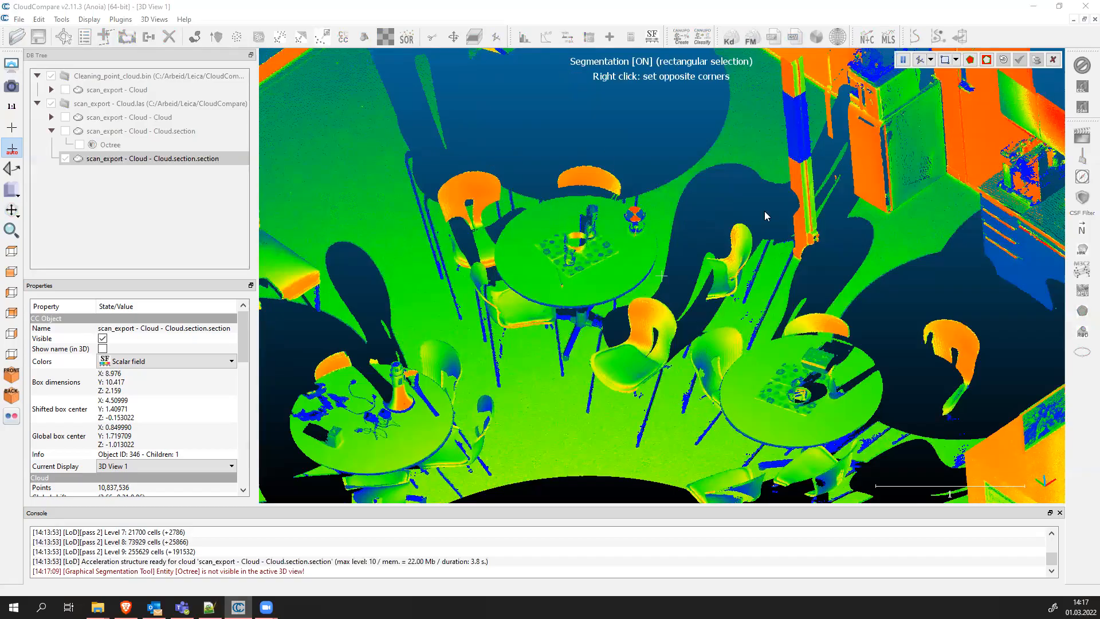
left_click(956, 60)
left_click(968, 95)
Enclose the rear round table in a rectangle, segment in the enclosed points, and confirm the segmentation
left_click(488, 190)
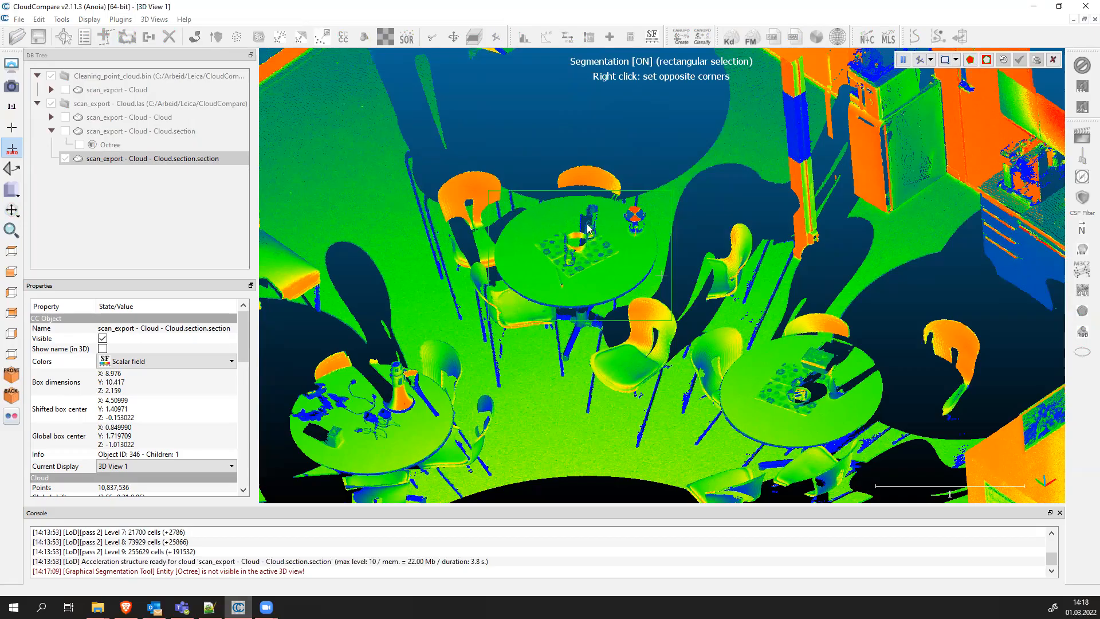
left_click(970, 60)
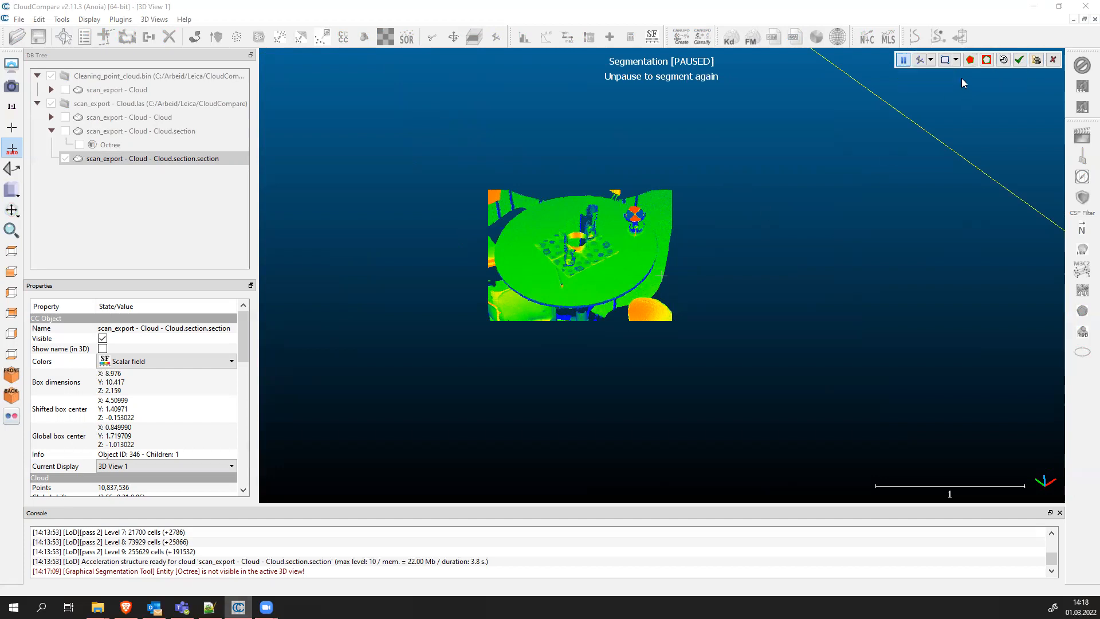
left_click(1019, 60)
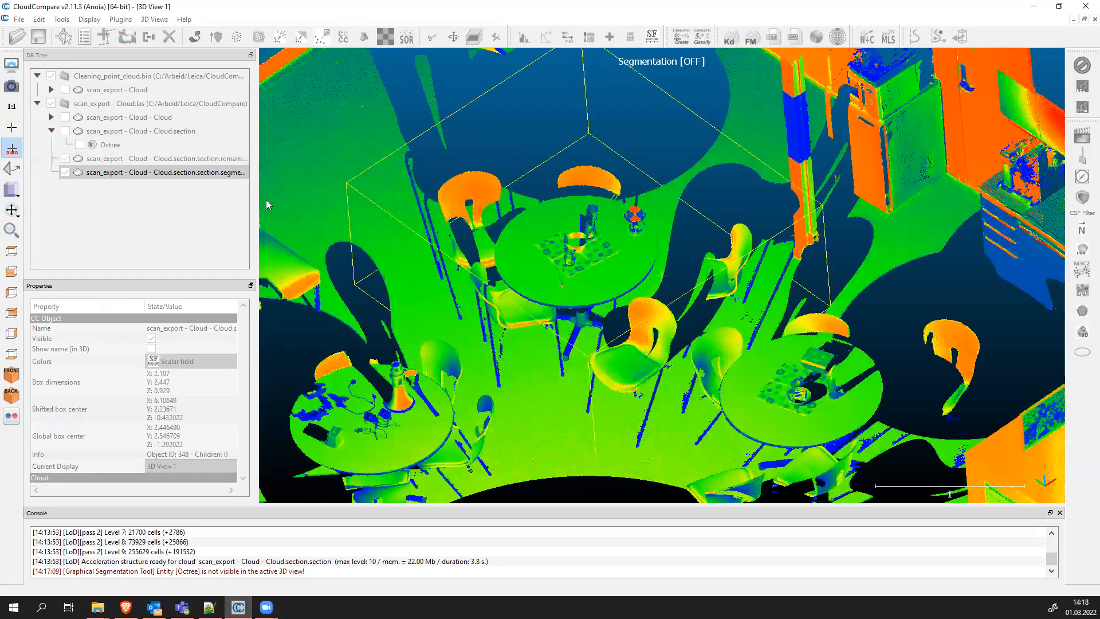
Hide the section.section remaining cloud and inspect the segmented table from several angles, including below the tabletop
left_click(65, 159)
left_click_drag(521, 309, 671, 281)
double_click(642, 256)
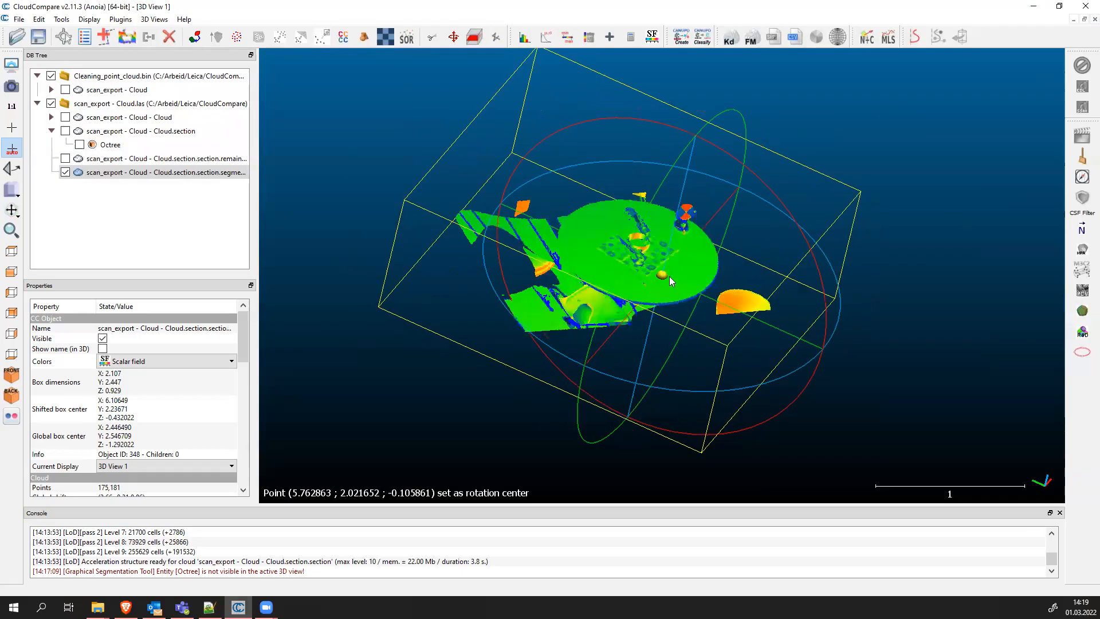
left_click(665, 278)
left_click_drag(612, 227, 717, 298)
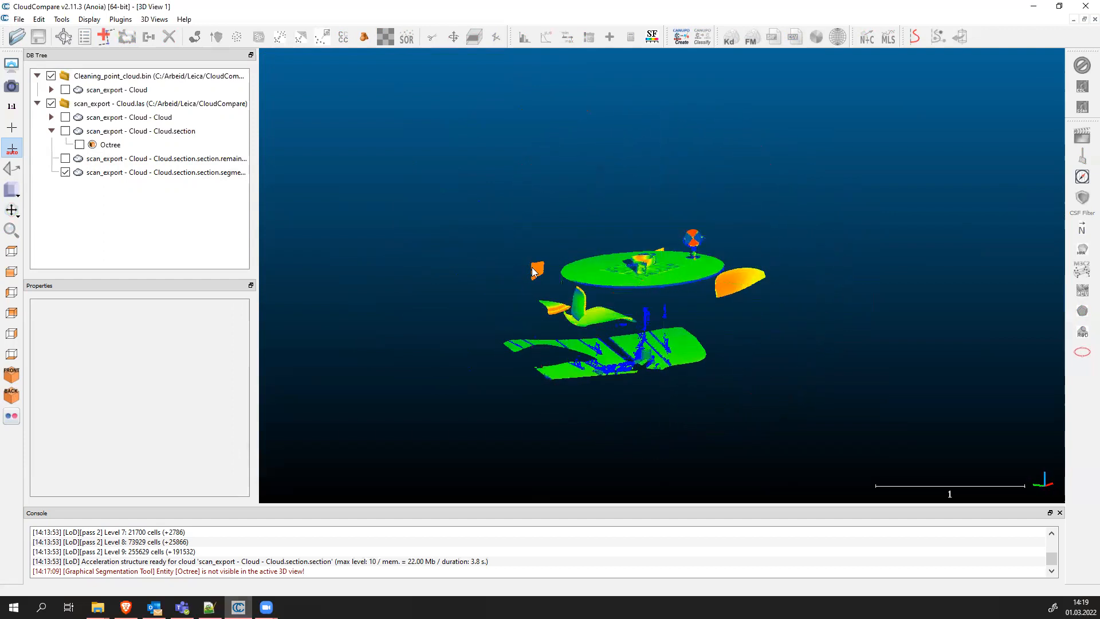
left_click_drag(626, 293, 752, 191)
left_click_drag(608, 324, 716, 397)
left_click_drag(610, 311, 722, 361)
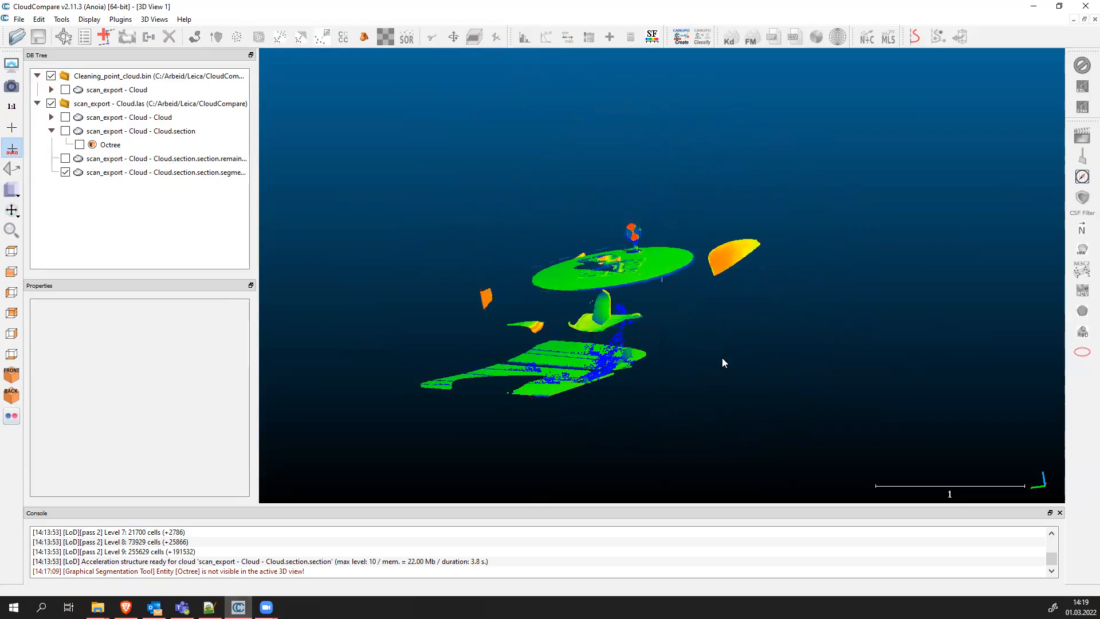
left_click(152, 173)
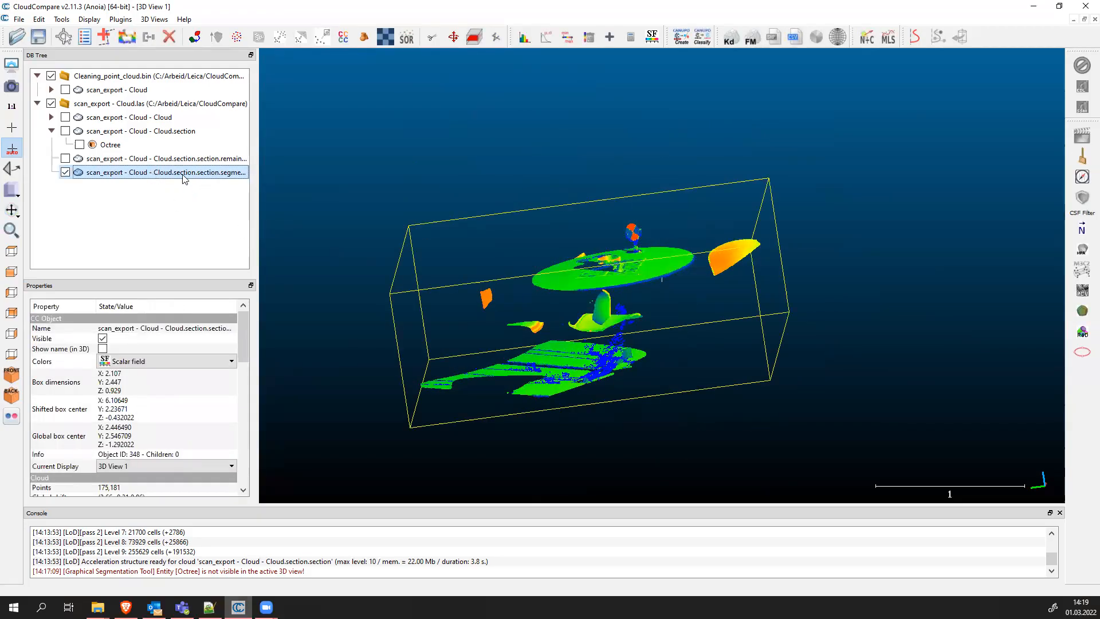
left_click(433, 39)
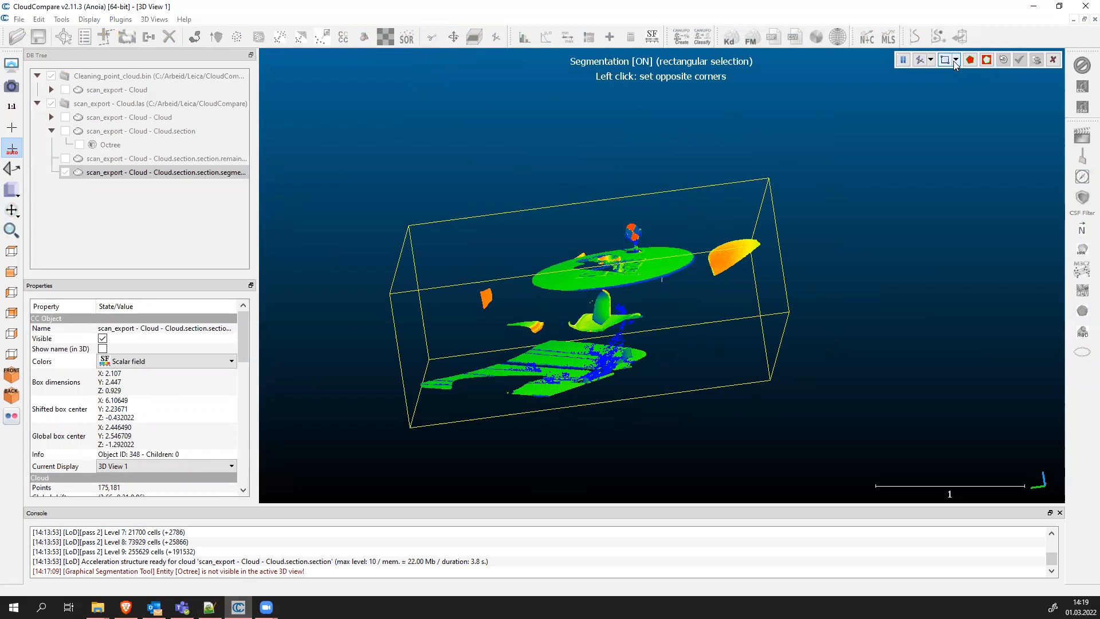
left_click(955, 62)
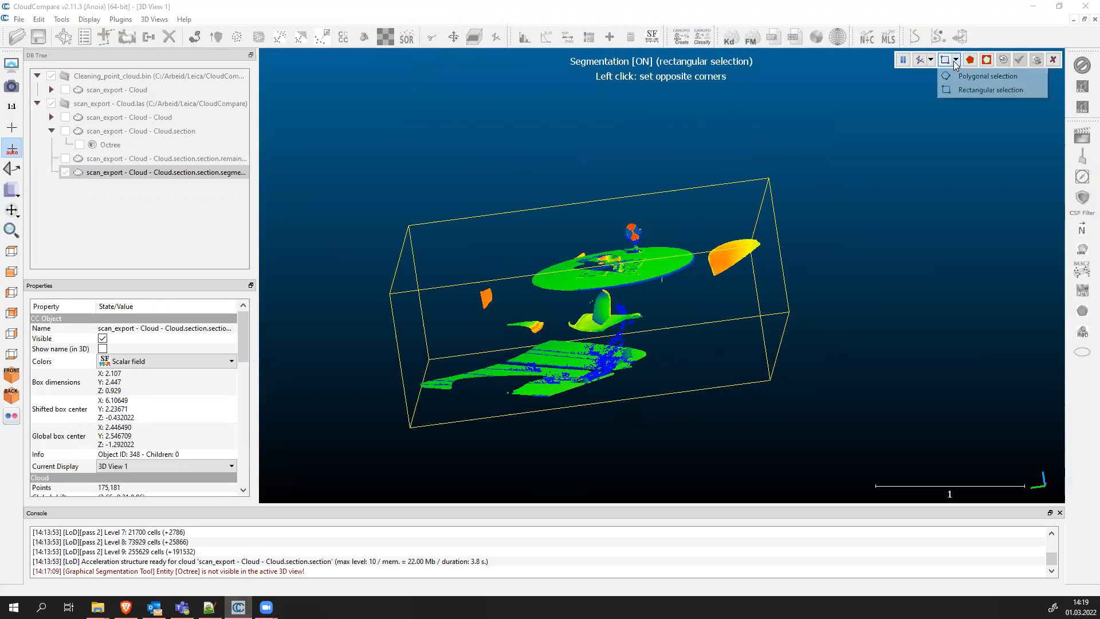
left_click(988, 77)
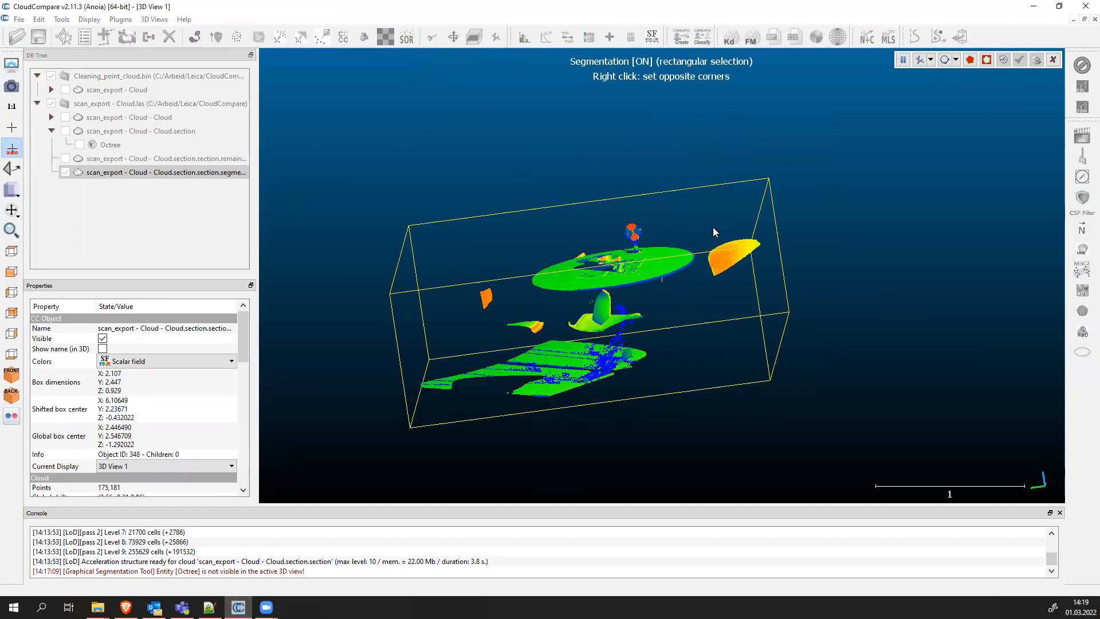
scroll(678, 229, "up", 3)
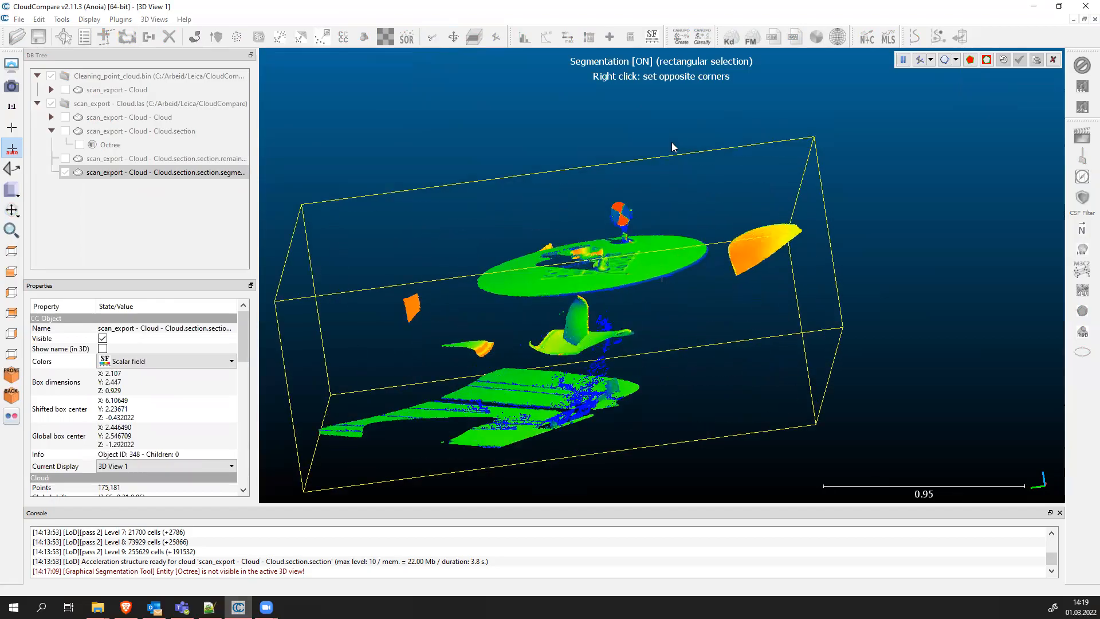
scroll(718, 296, "up", 1)
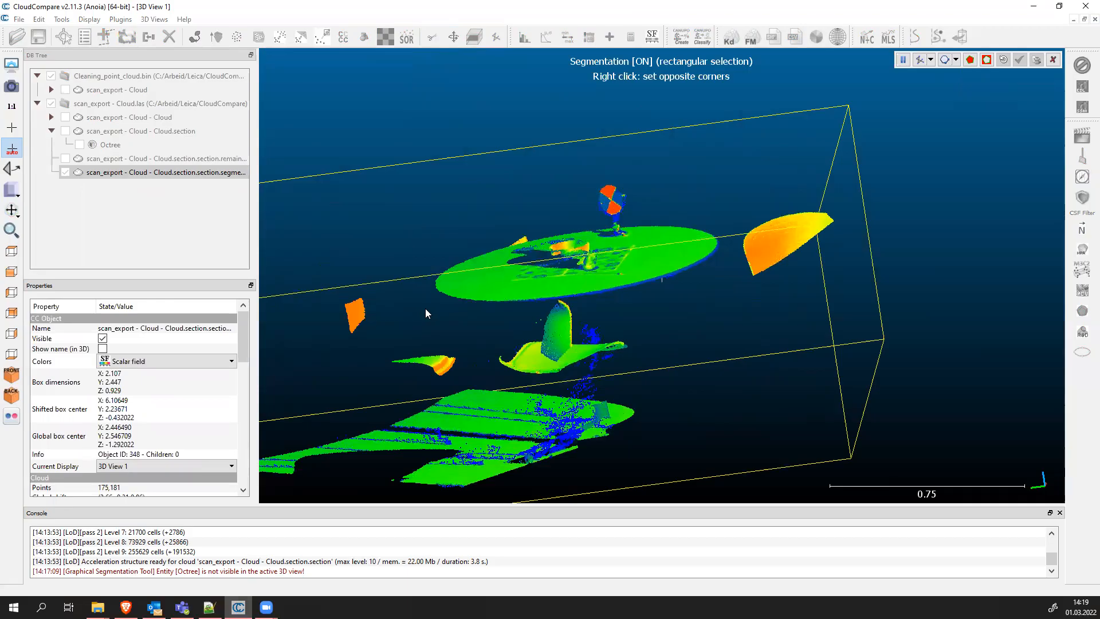
scroll(527, 324, "down", 1)
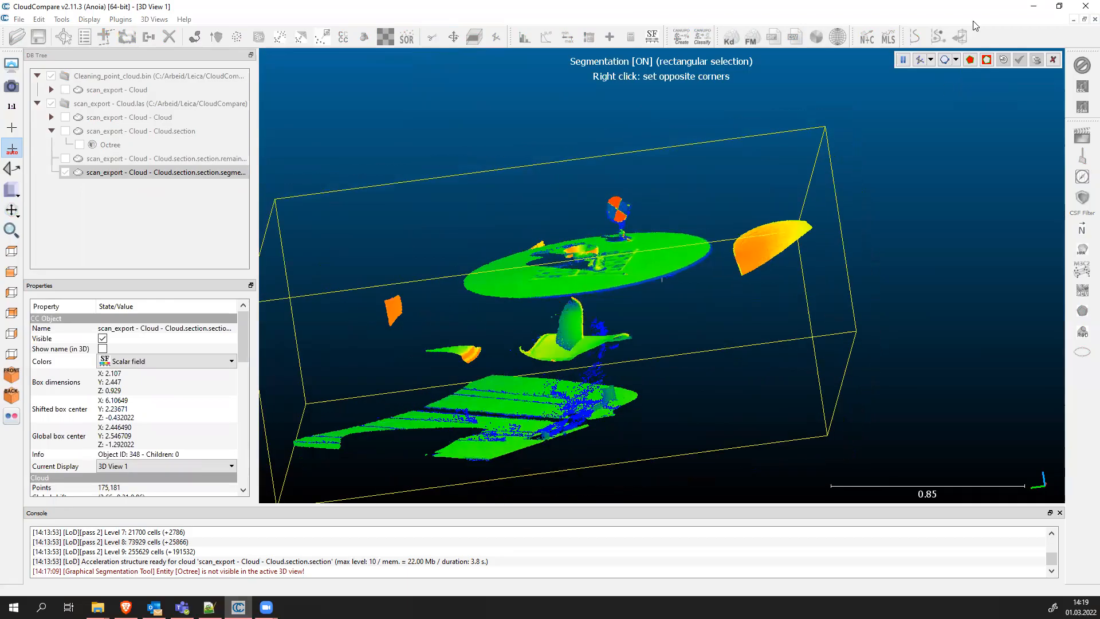
left_click(1052, 60)
Segment the tabletop out of the table cloud with a polygonal selection around its edge, keeping the points inside and confirming the segmentation
left_click_drag(630, 278, 596, 326)
left_click_drag(666, 319, 640, 383)
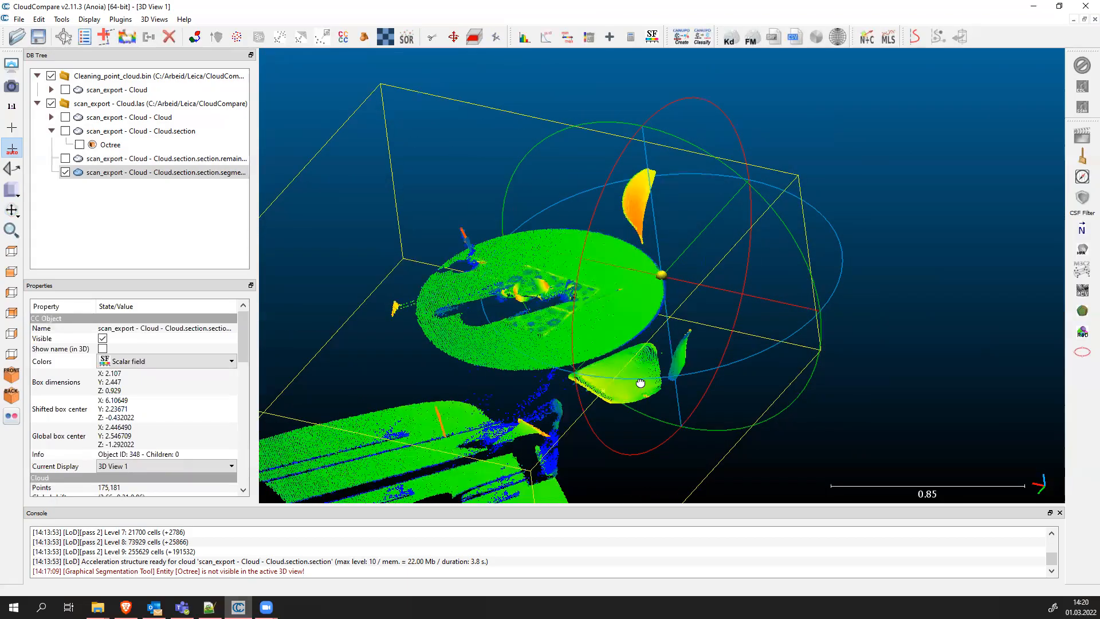
left_click_drag(696, 361, 710, 338)
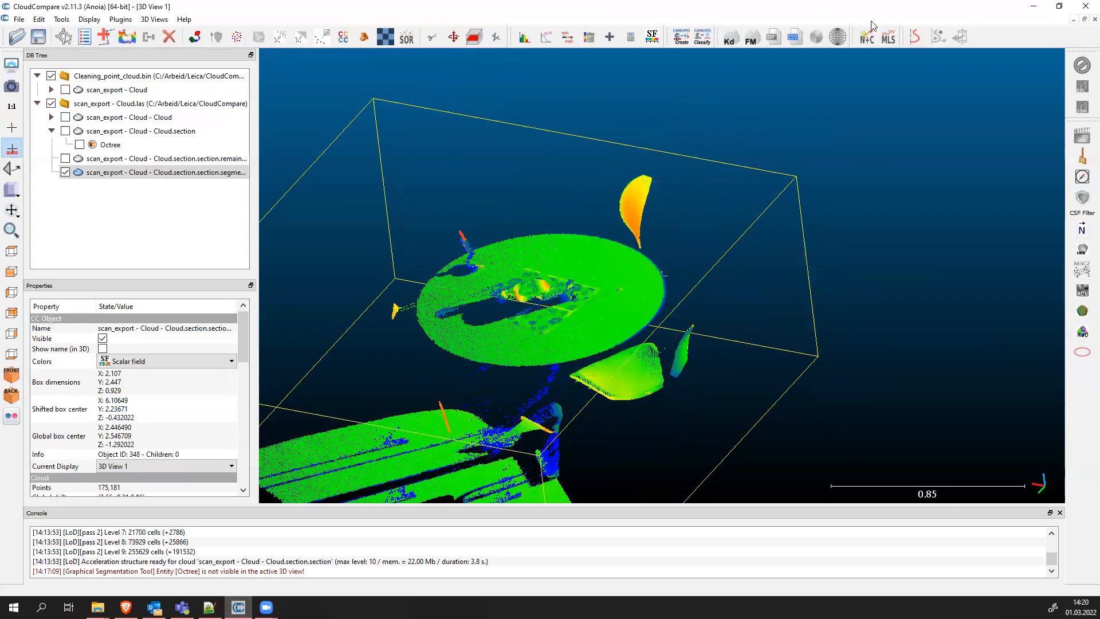
left_click(433, 38)
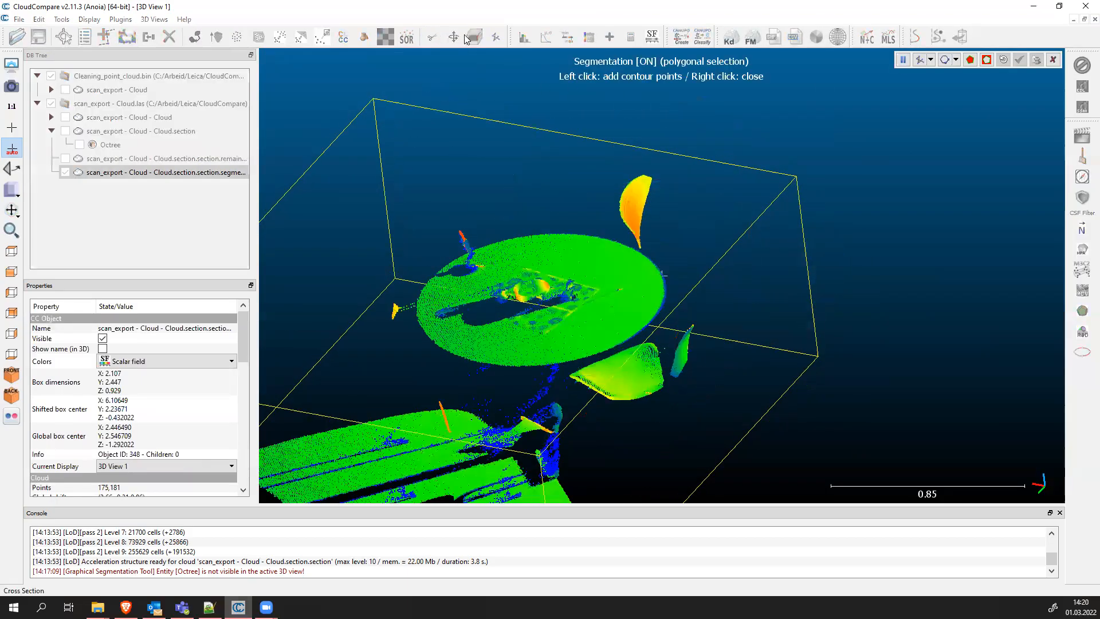
left_click(955, 61)
left_click(966, 79)
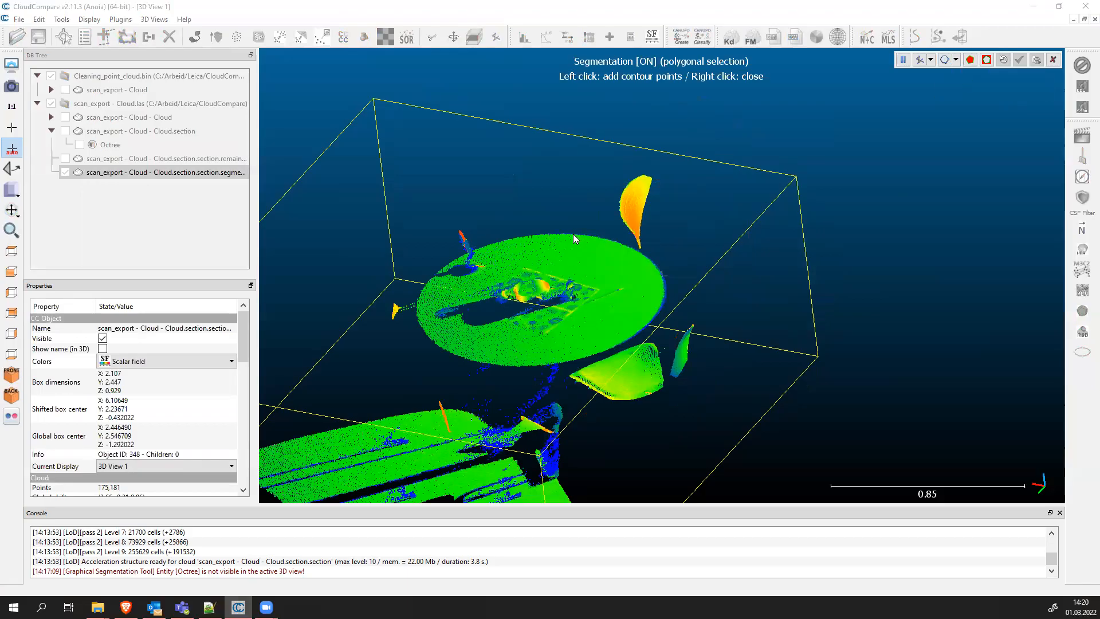
left_click(550, 229)
left_click(475, 245)
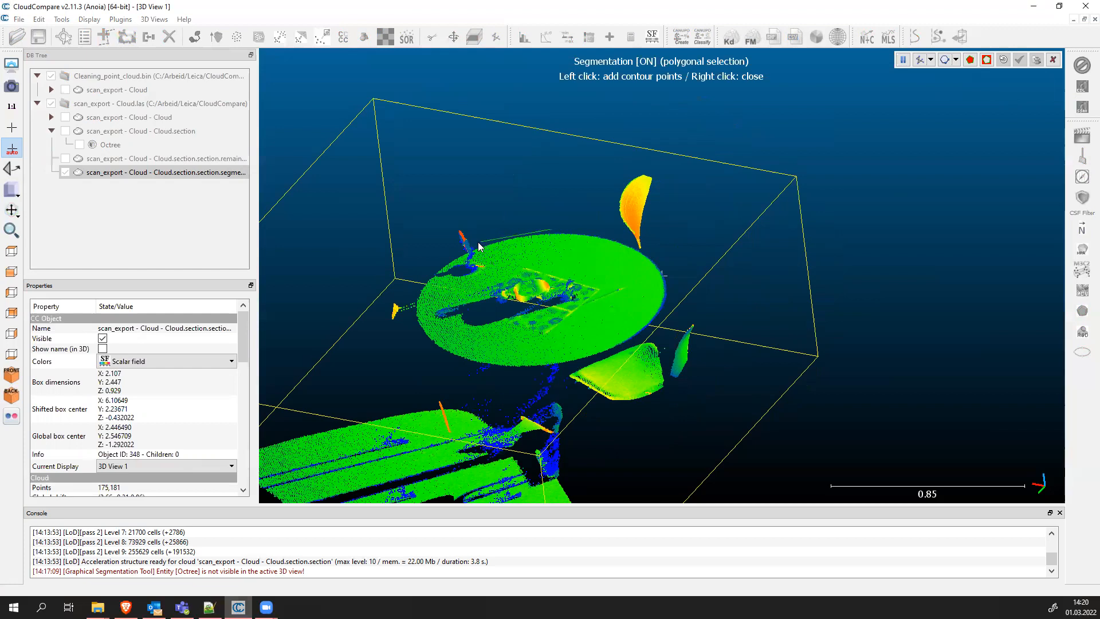
left_click(453, 224)
left_click(440, 351)
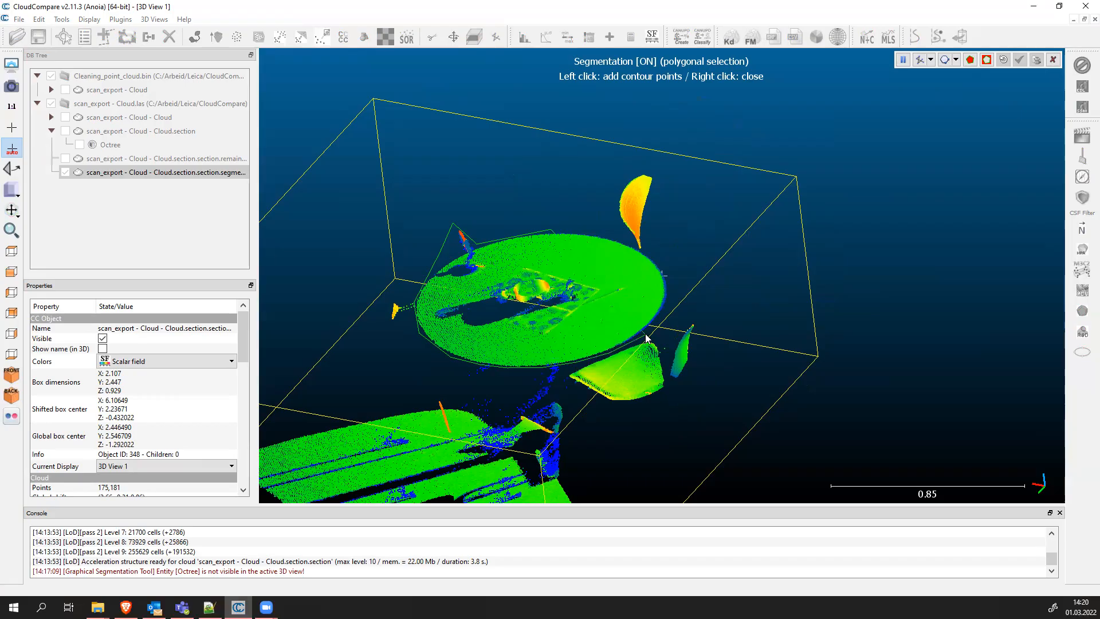
left_click(671, 278)
left_click(548, 228)
right_click(549, 228)
left_click(969, 61)
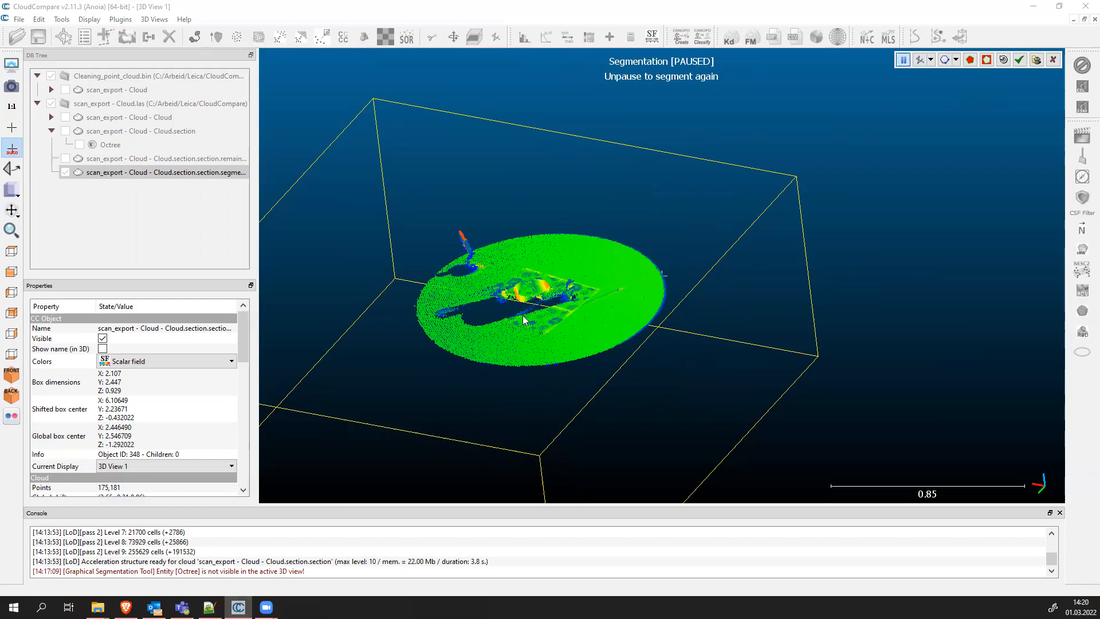
left_click(1018, 60)
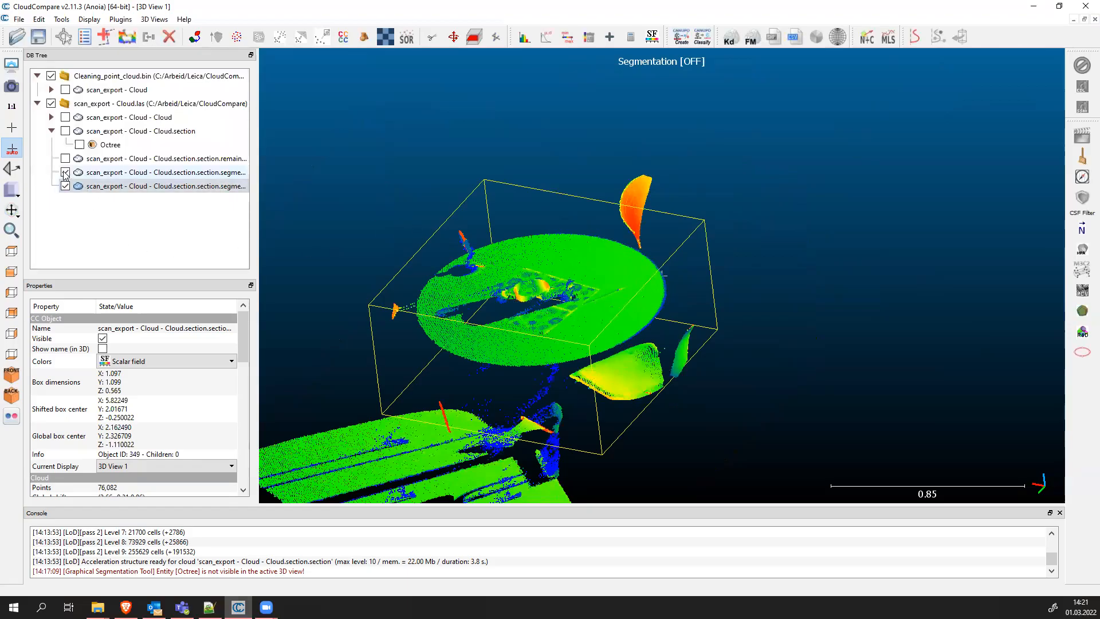
Hide the leftover segment and use Cross Section to export a tabletop slice about 0.27 thick in Z, excluding the stray points below
left_click(65, 172)
left_click_drag(665, 309, 835, 355)
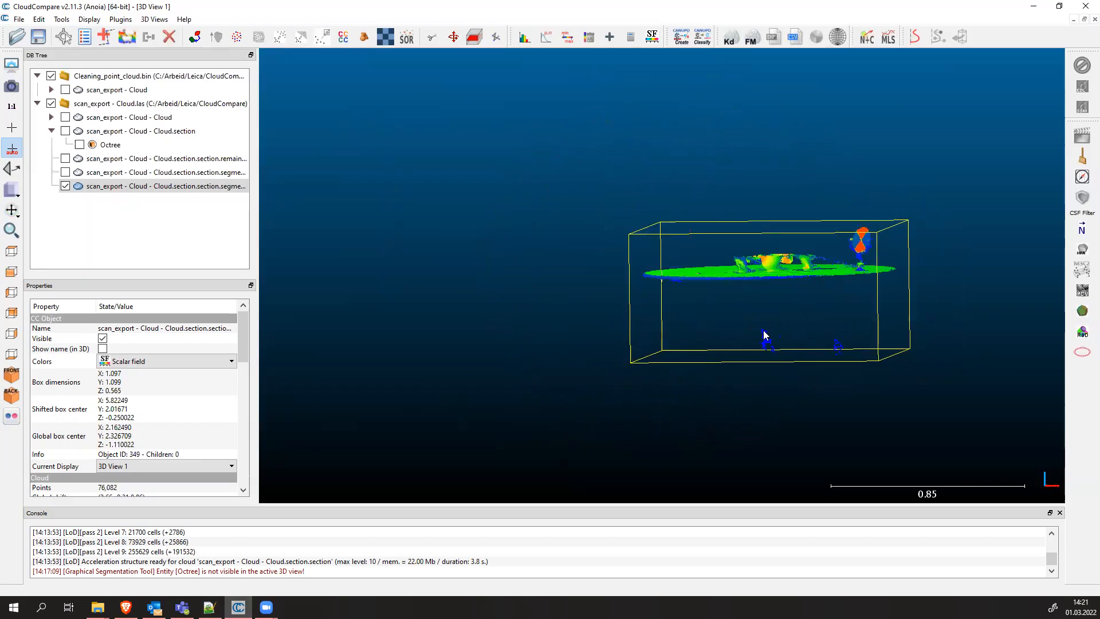
left_click(114, 188)
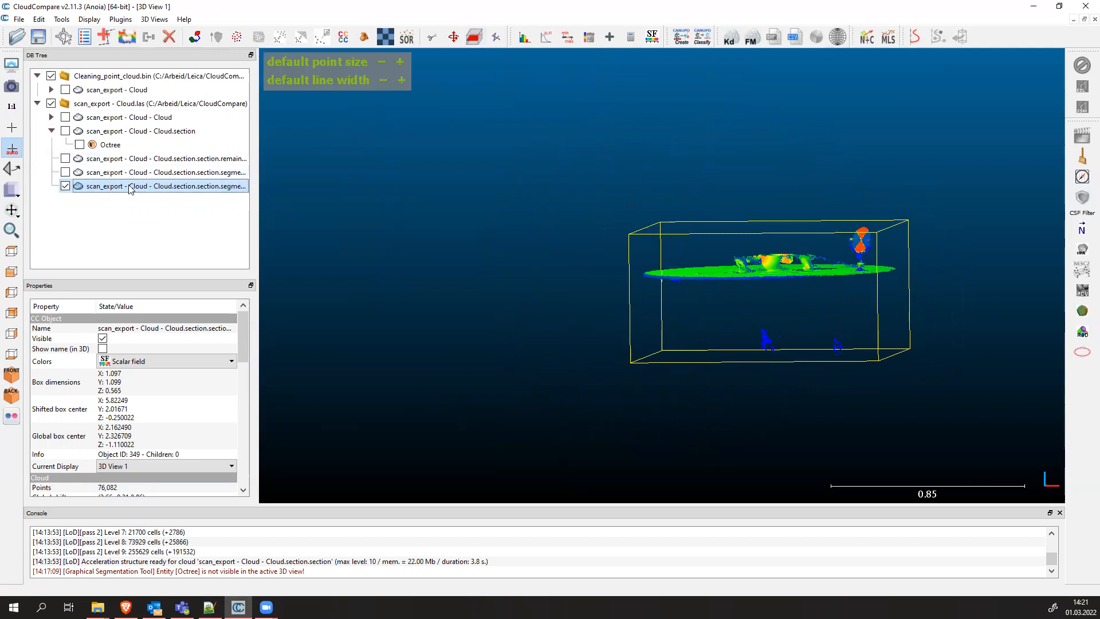
left_click(471, 39)
left_click_drag(779, 367, 763, 313)
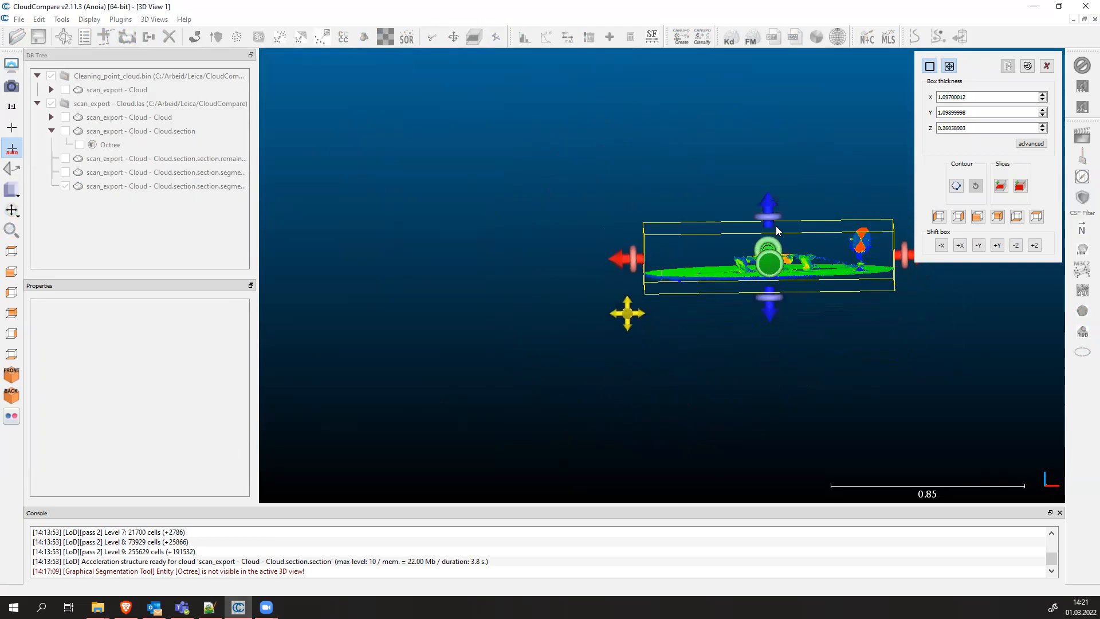
left_click_drag(769, 210, 768, 207)
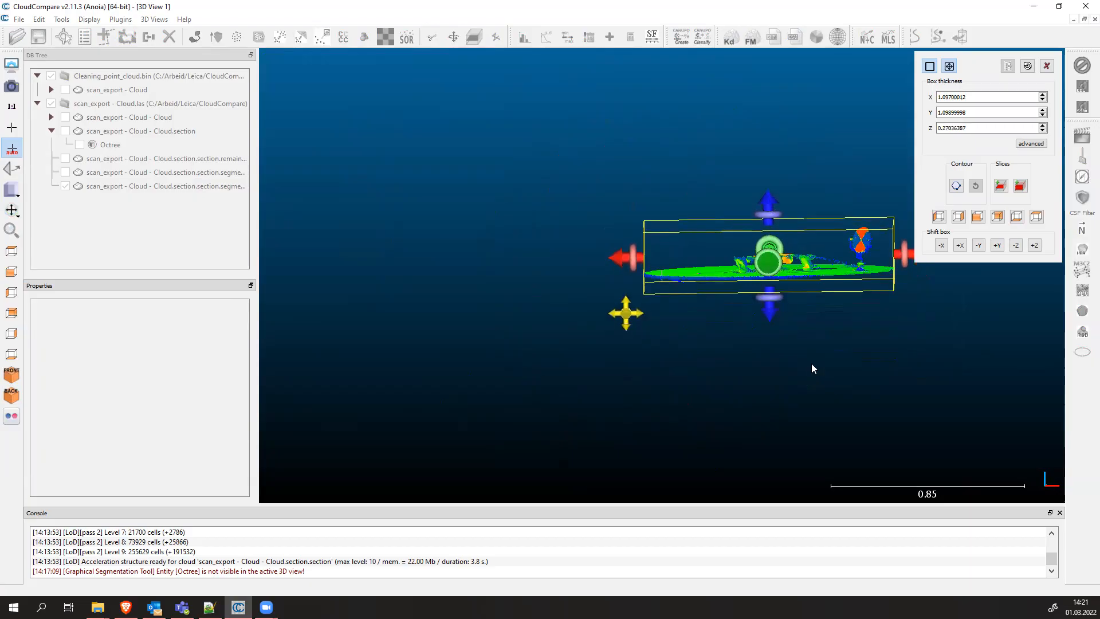
left_click(1000, 187)
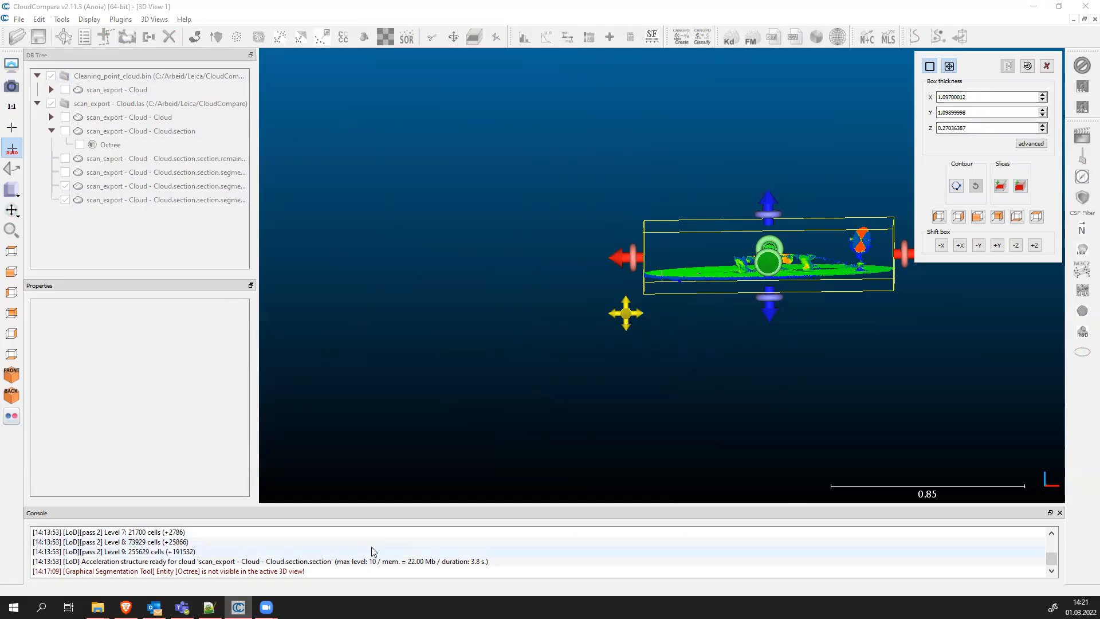
left_click(1046, 67)
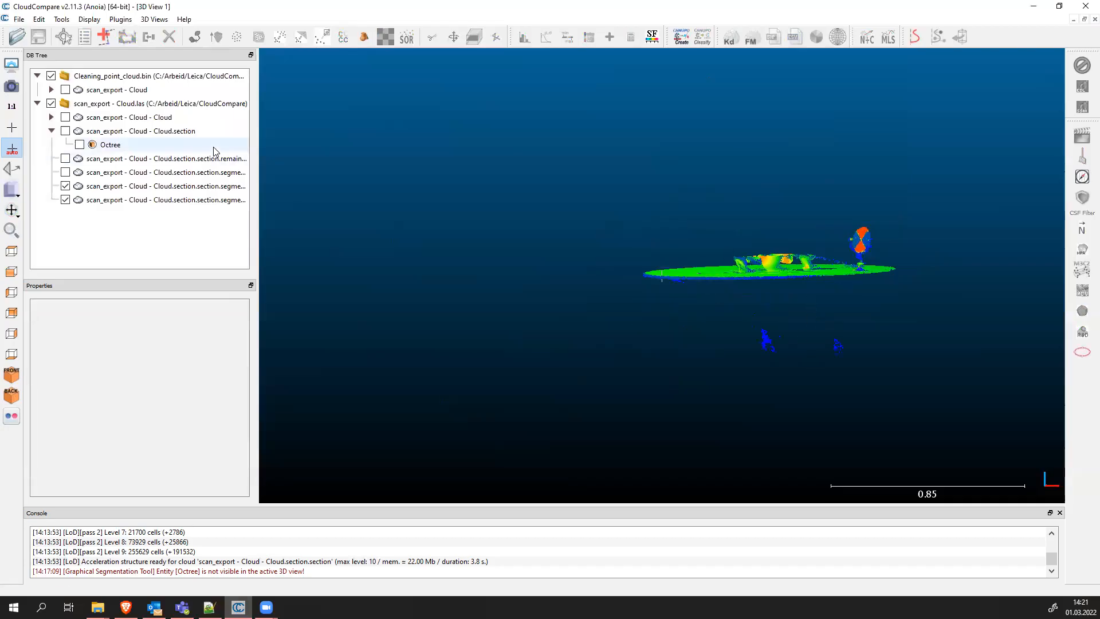
Hide the uncropped tabletop cloud and select the new slice, viewing it obliquely from above
left_click(65, 186)
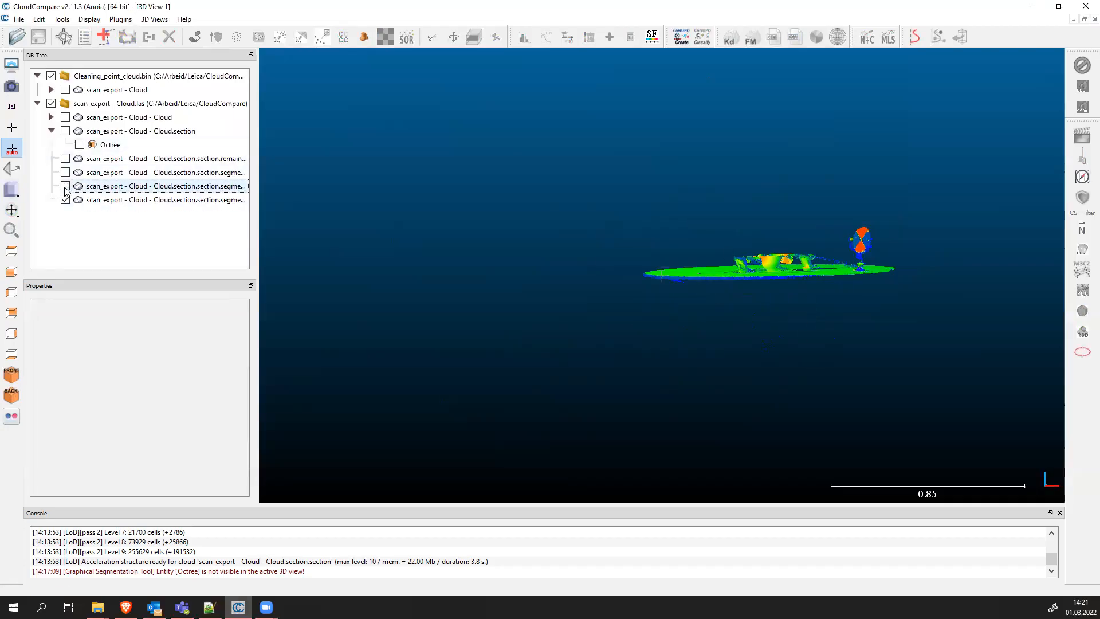
left_click(79, 201)
left_click_drag(882, 289, 725, 353)
double_click(725, 353)
mouse_move(795, 293)
left_mouse_down()
mouse_move(822, 346)
mouse_move(806, 302)
left_mouse_up()
right_click_drag(806, 301, 723, 232)
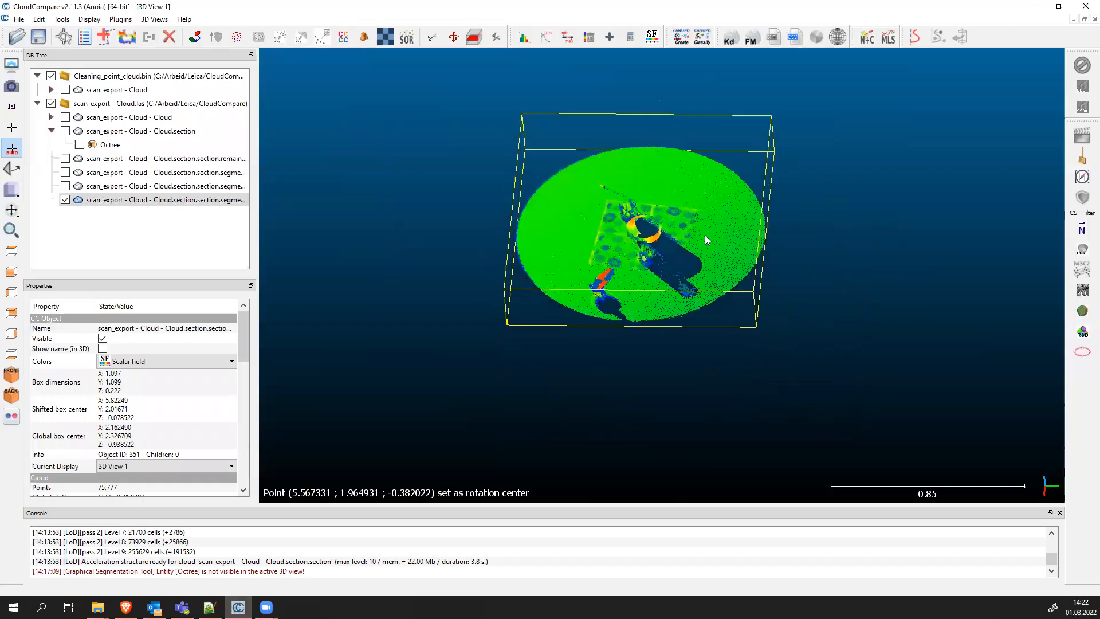
Examine the cropped tabletop from above and from the side, checking its edge, the objects on it and the gaps in the scan
double_click(635, 228)
mouse_move(634, 226)
left_mouse_down()
mouse_move(640, 244)
mouse_move(940, 238)
mouse_move(830, 123)
mouse_move(730, 263)
mouse_move(552, 290)
mouse_move(808, 182)
mouse_move(864, 311)
mouse_move(709, 167)
mouse_move(737, 141)
mouse_move(667, 185)
mouse_move(638, 184)
mouse_move(651, 172)
mouse_move(634, 226)
left_mouse_up()
double_click(668, 184)
scroll(647, 301, "up", 3)
left_click_drag(647, 301, 844, 238)
left_click_drag(659, 234, 656, 319)
left_click_drag(588, 256, 706, 272)
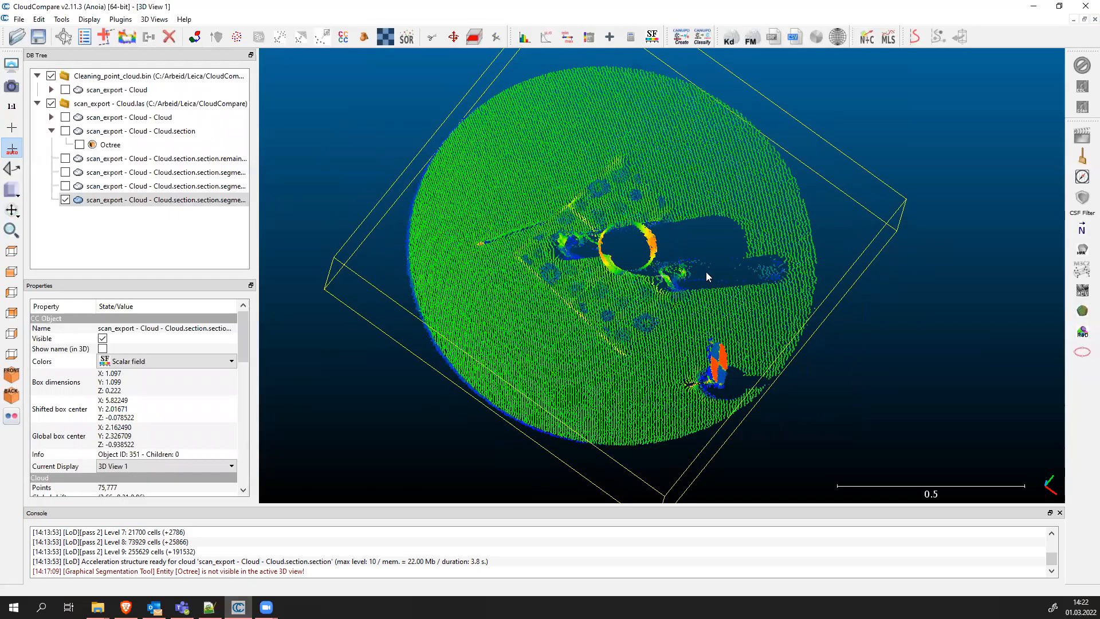
left_click_drag(724, 310, 634, 249)
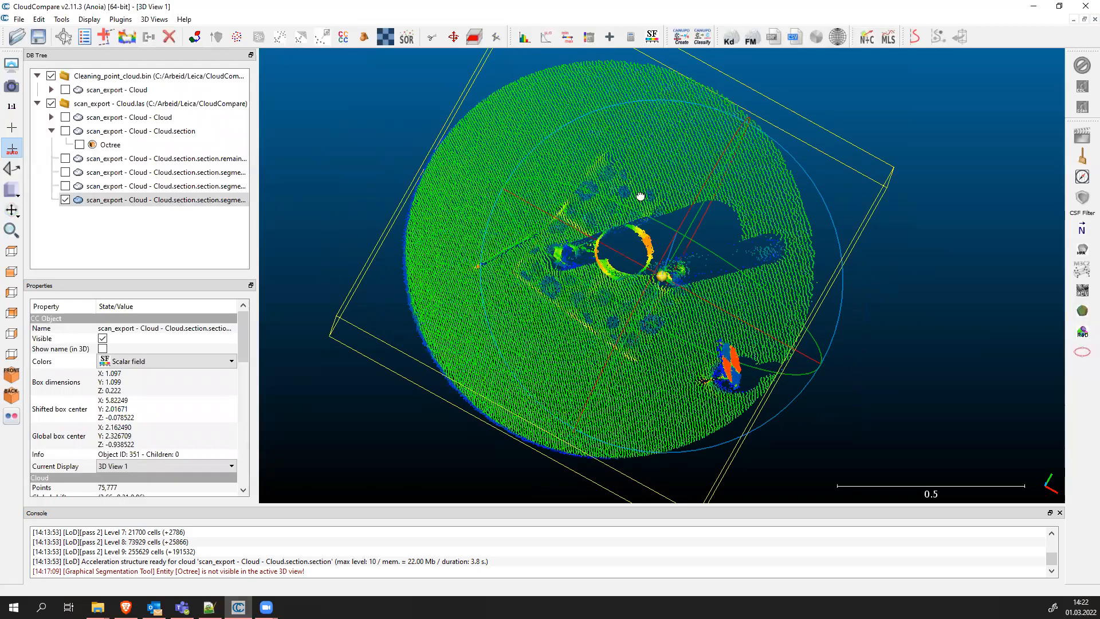
left_click_drag(534, 230, 690, 216)
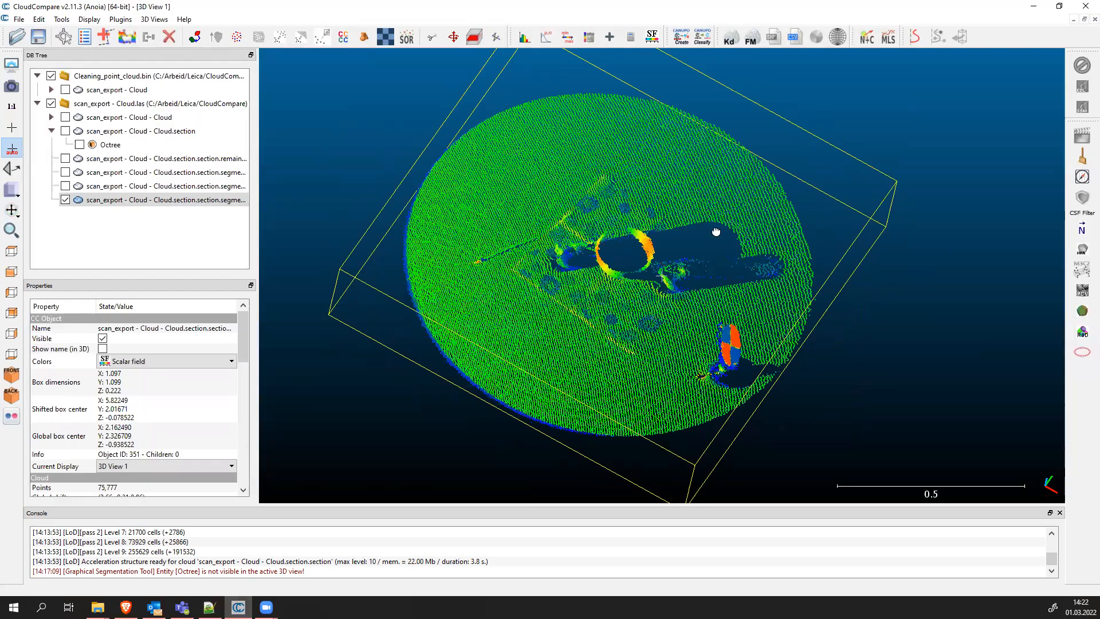
left_click_drag(778, 285, 705, 287)
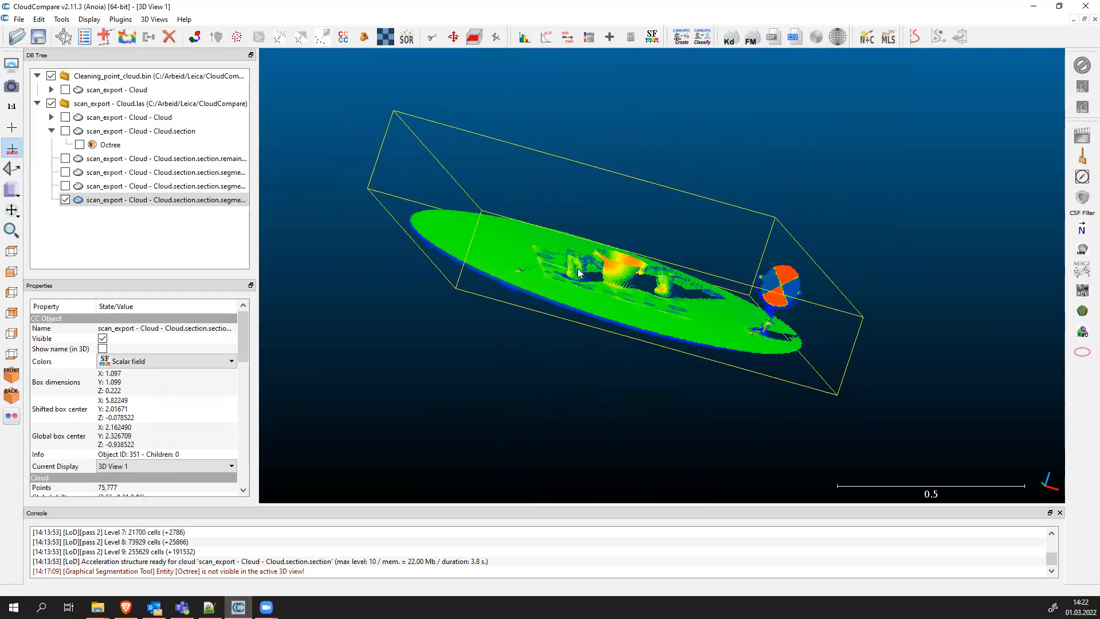
left_click_drag(577, 268, 452, 268)
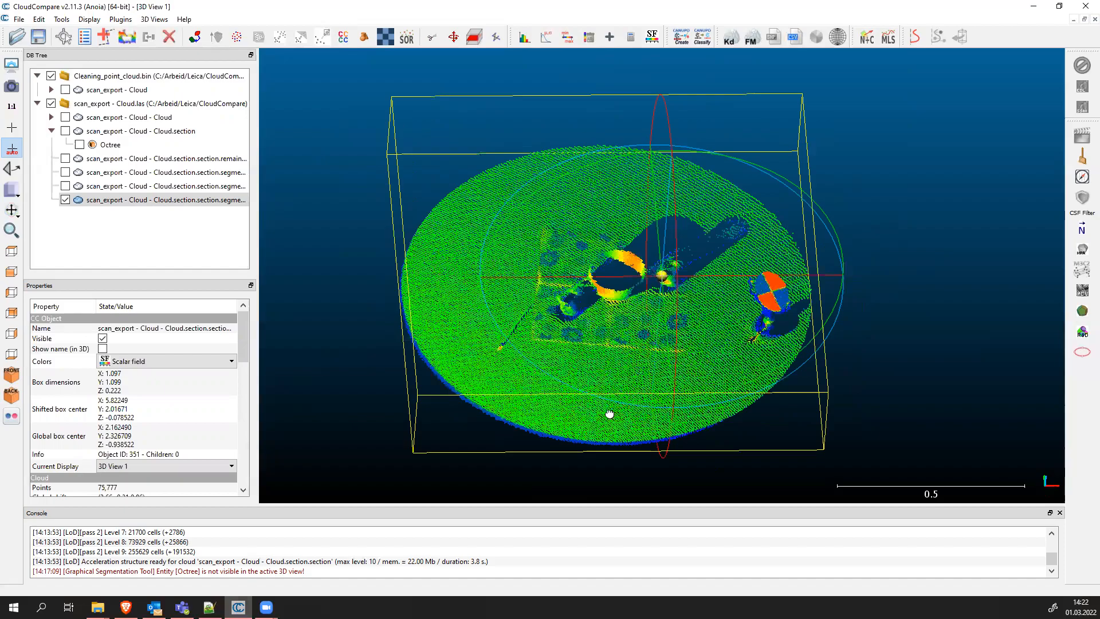
left_click_drag(609, 414, 653, 358)
left_click_drag(498, 289, 680, 437)
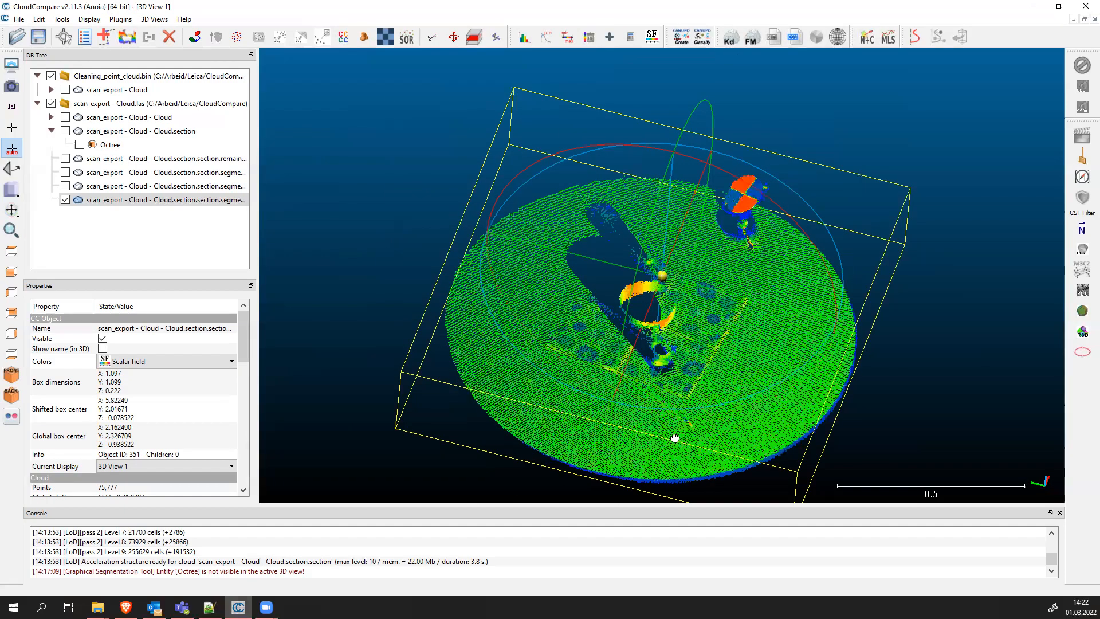
right_click_drag(707, 298, 706, 318)
left_click_drag(706, 321, 641, 363)
right_click_drag(646, 410, 624, 312)
left_click_drag(692, 194, 689, 213)
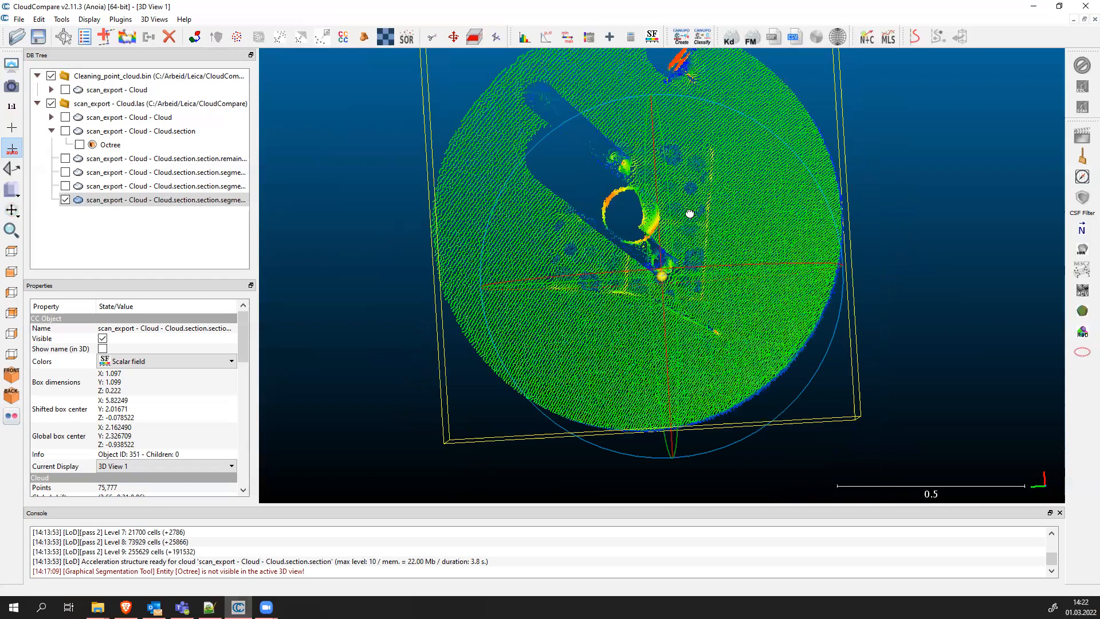
left_click_drag(641, 144, 639, 92)
left_click_drag(742, 171, 739, 207)
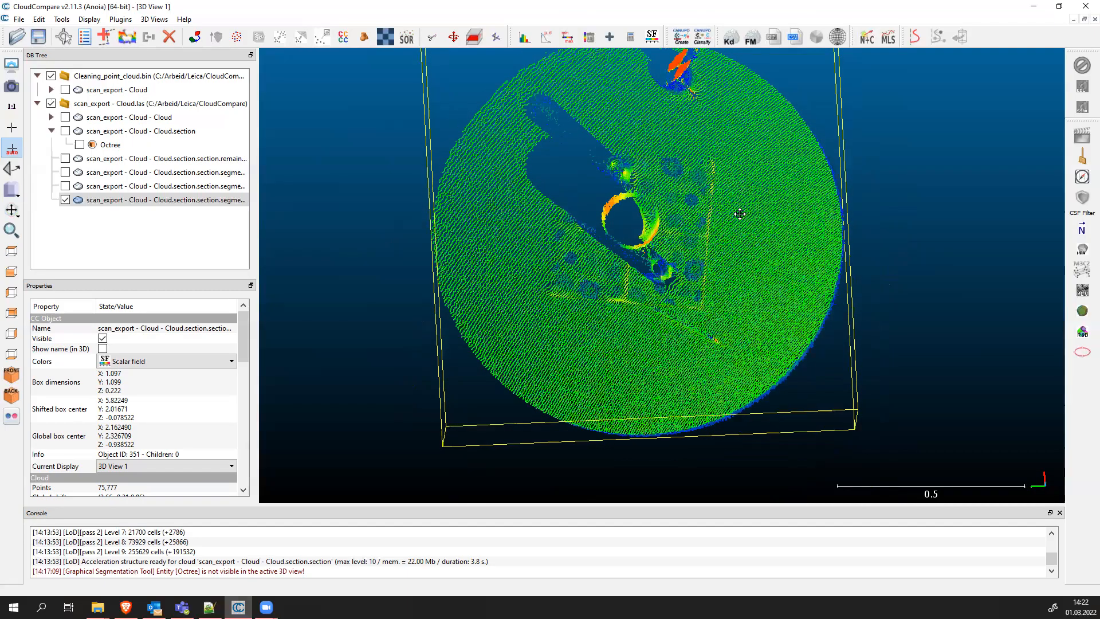
left_click_drag(543, 277, 528, 265)
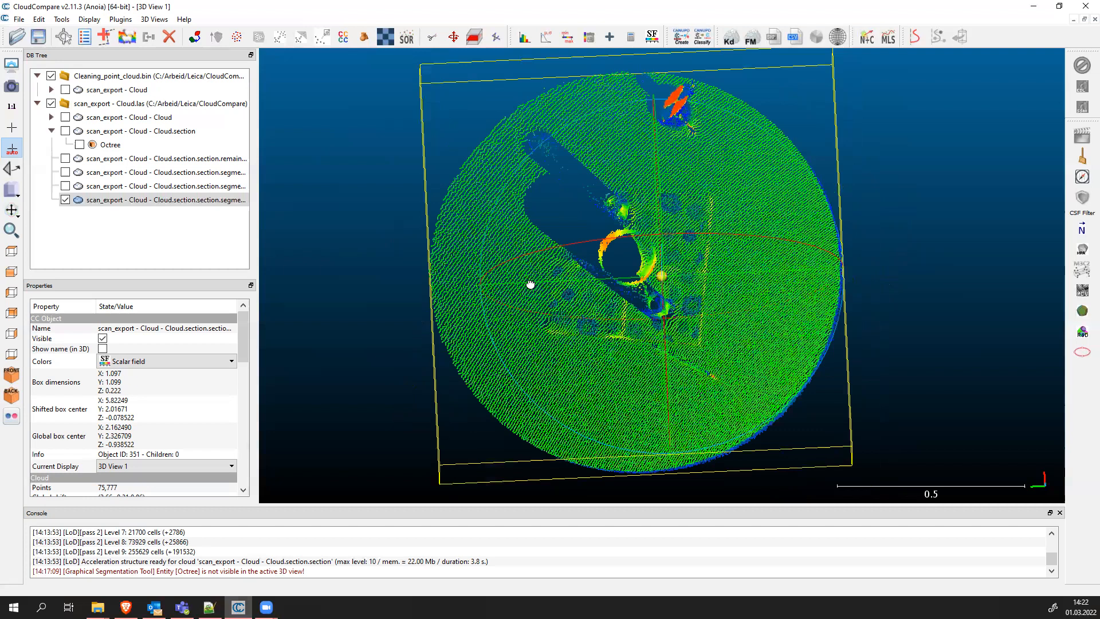
Check the LAS save settings for the cropped tabletop cloud and close them without saving
left_click_drag(542, 348, 612, 470)
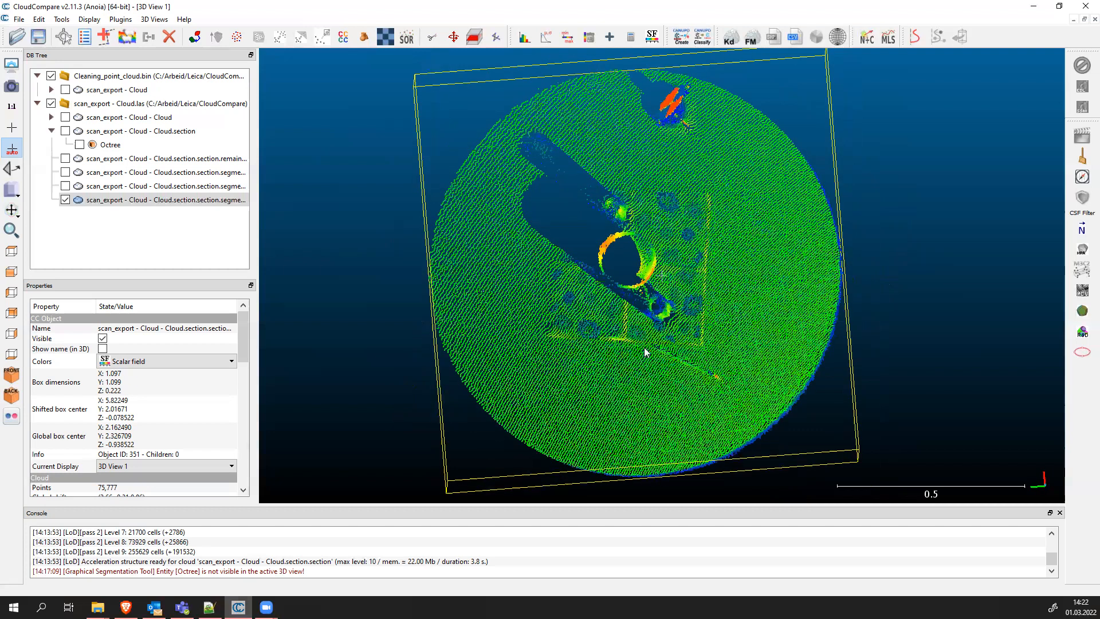
left_click_drag(596, 64, 373, 106)
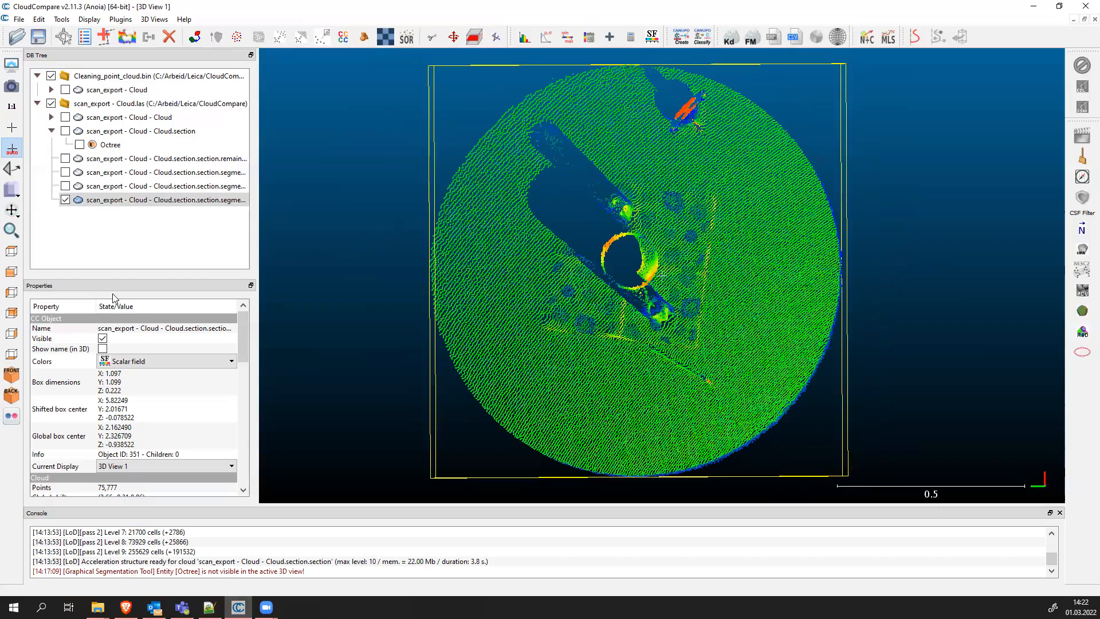
left_click(45, 38)
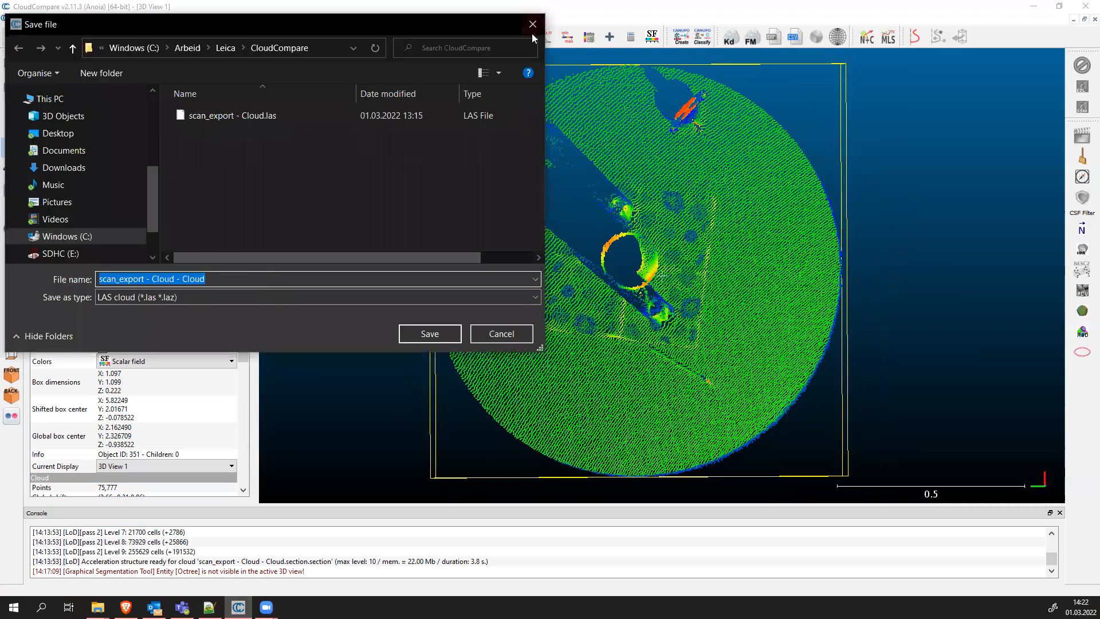
left_click(531, 32)
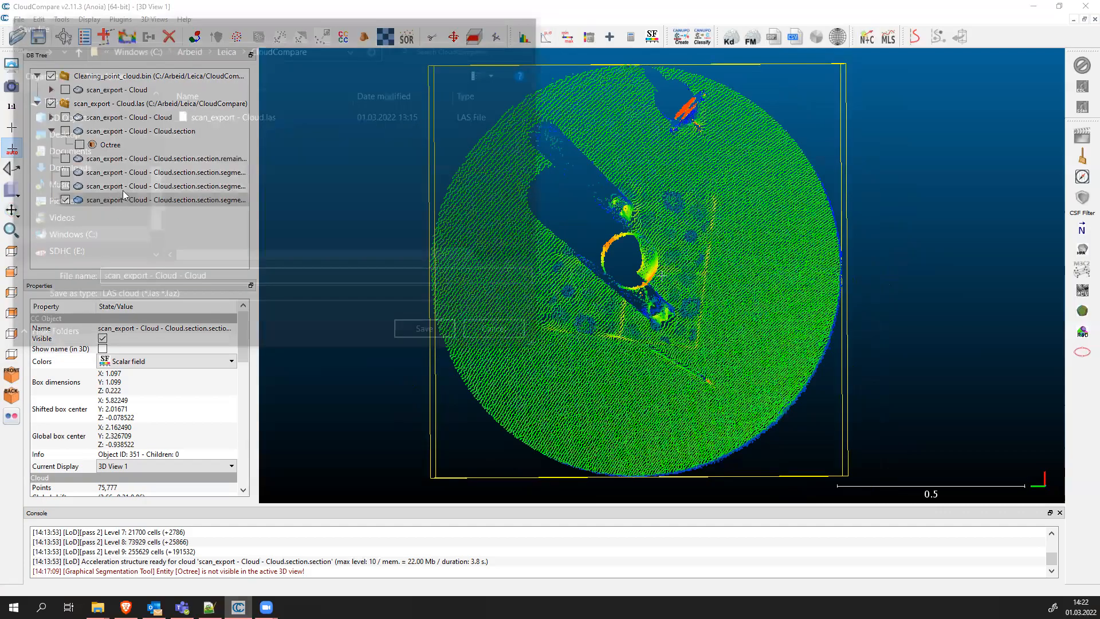
Select the cropped tabletop and use Point picking to query an edge point and measure from it to a point across the table
left_click(146, 200)
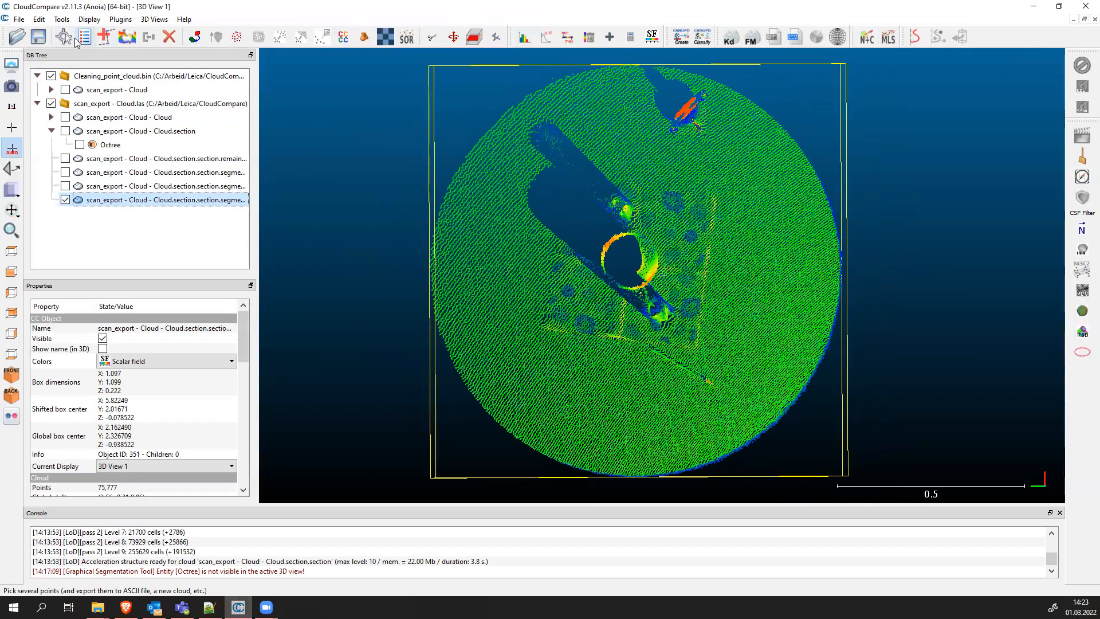
left_click(62, 19)
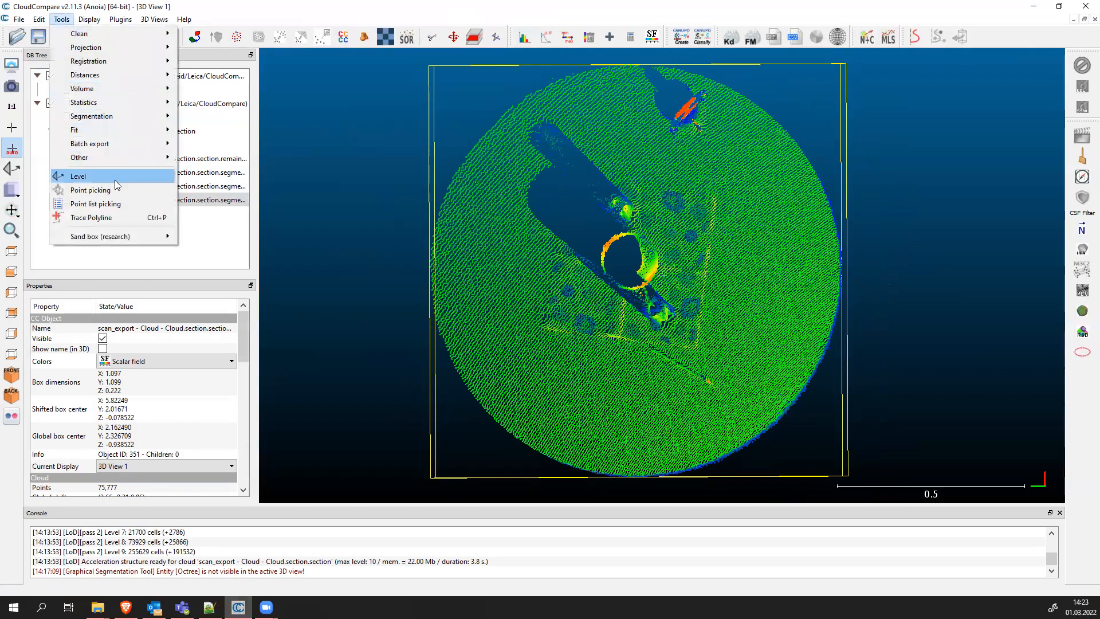
left_click(91, 190)
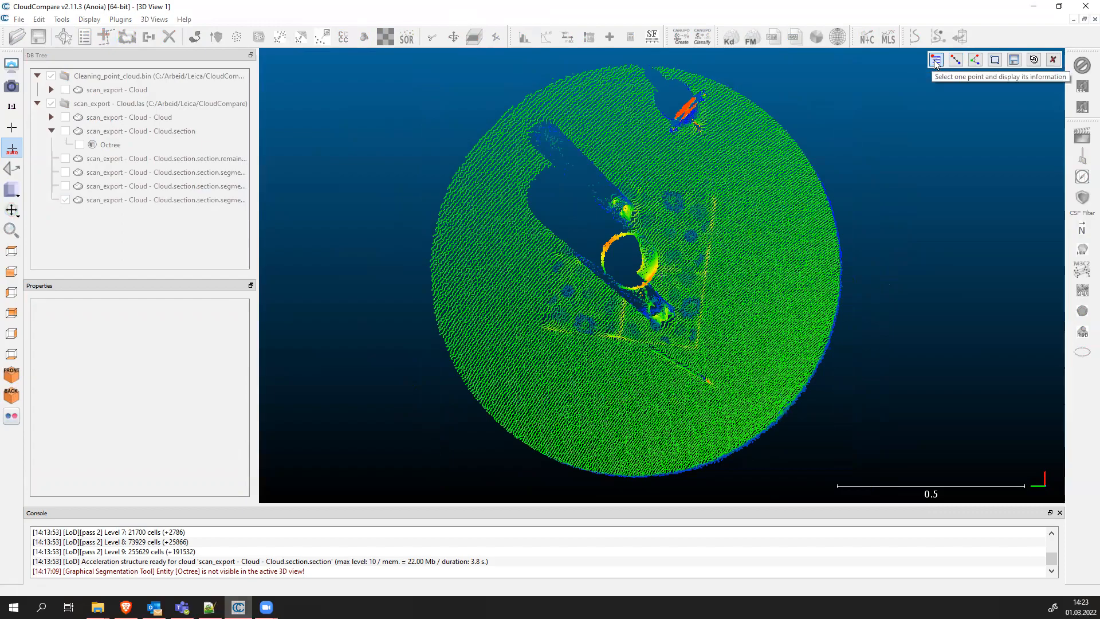
left_click(936, 60)
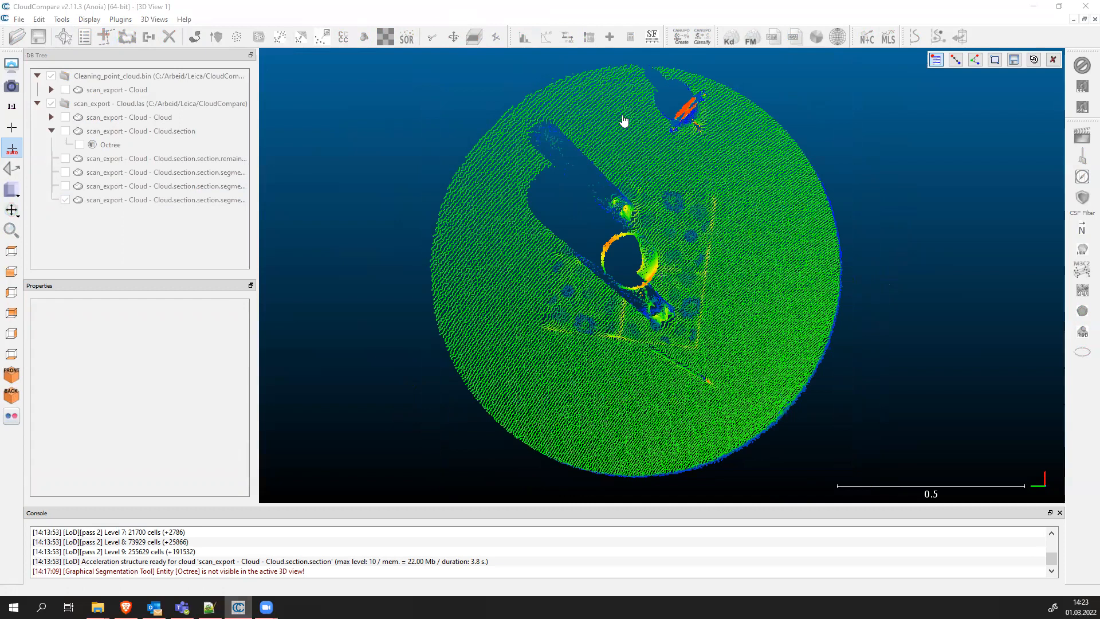
left_click(472, 152)
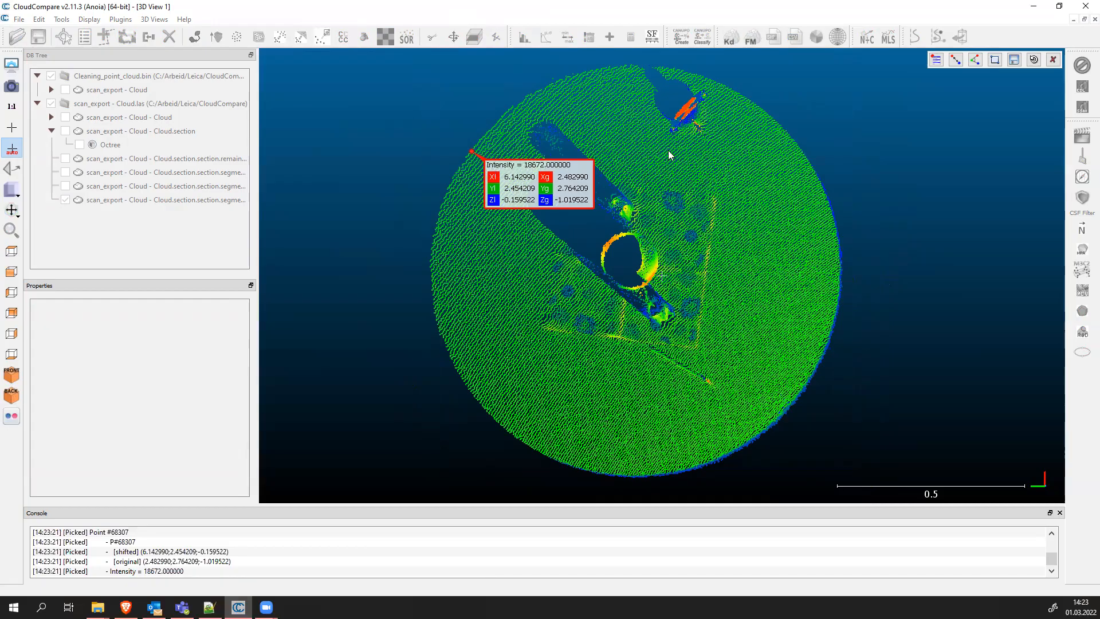
left_click(955, 59)
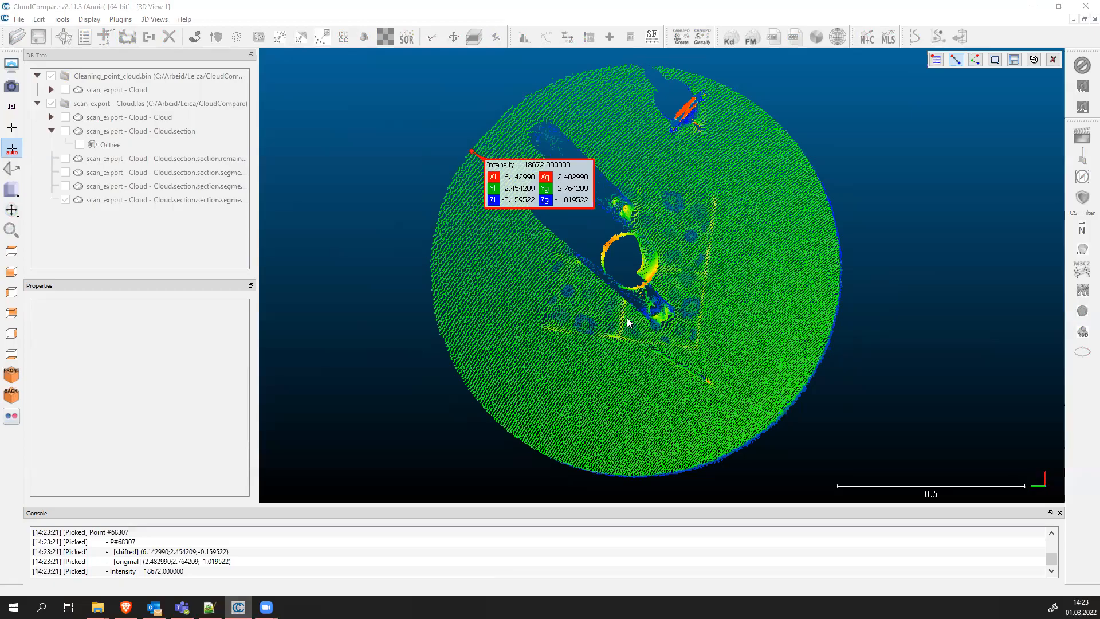
left_click(840, 269)
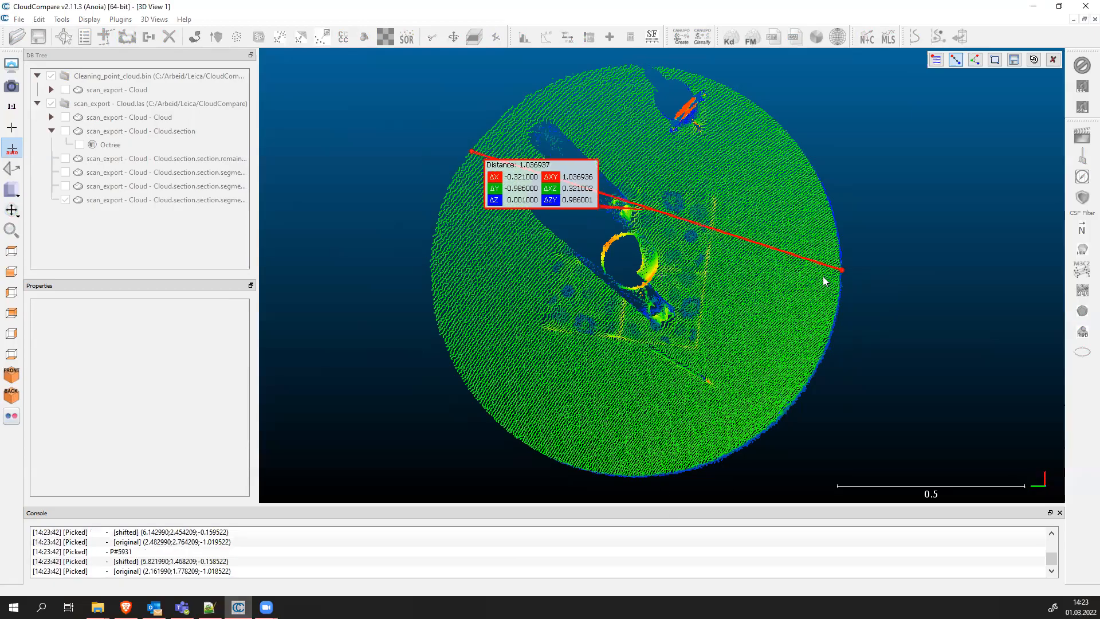
left_click_drag(471, 156, 677, 238)
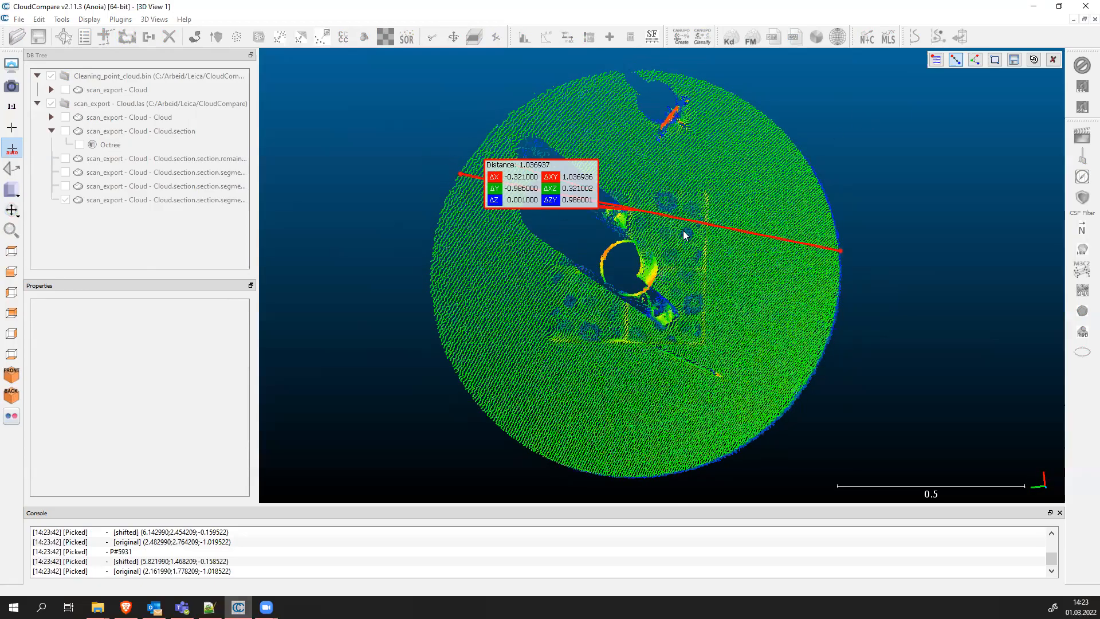
left_click(1052, 59)
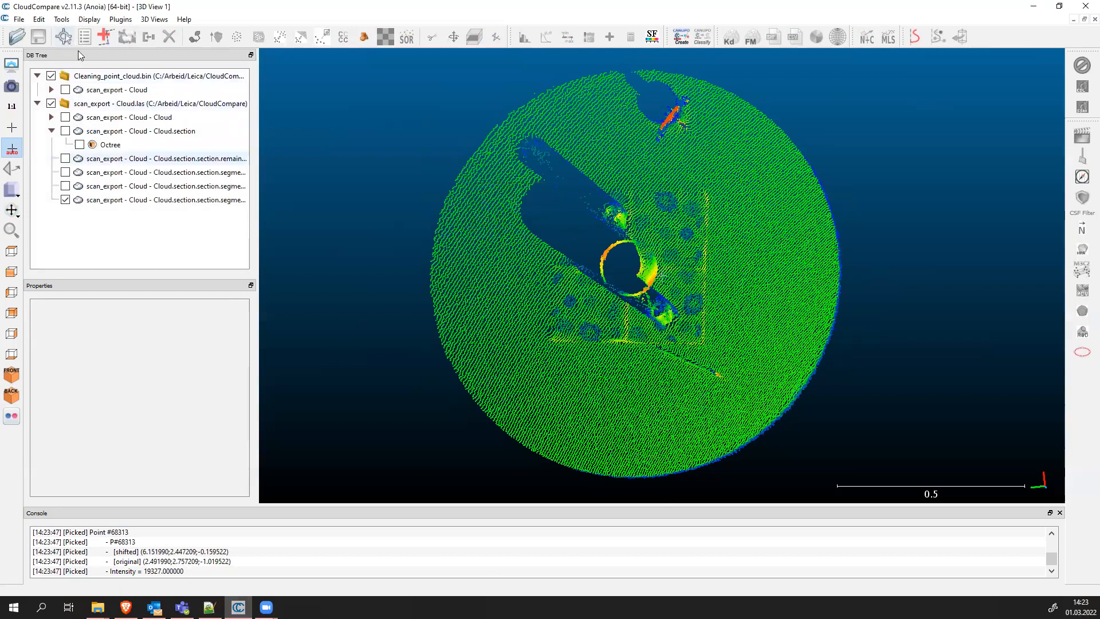
Measure the tabletop's diameter through its centre between two opposite edge points, examine the line from several angles, and close Point picking
left_click(61, 18)
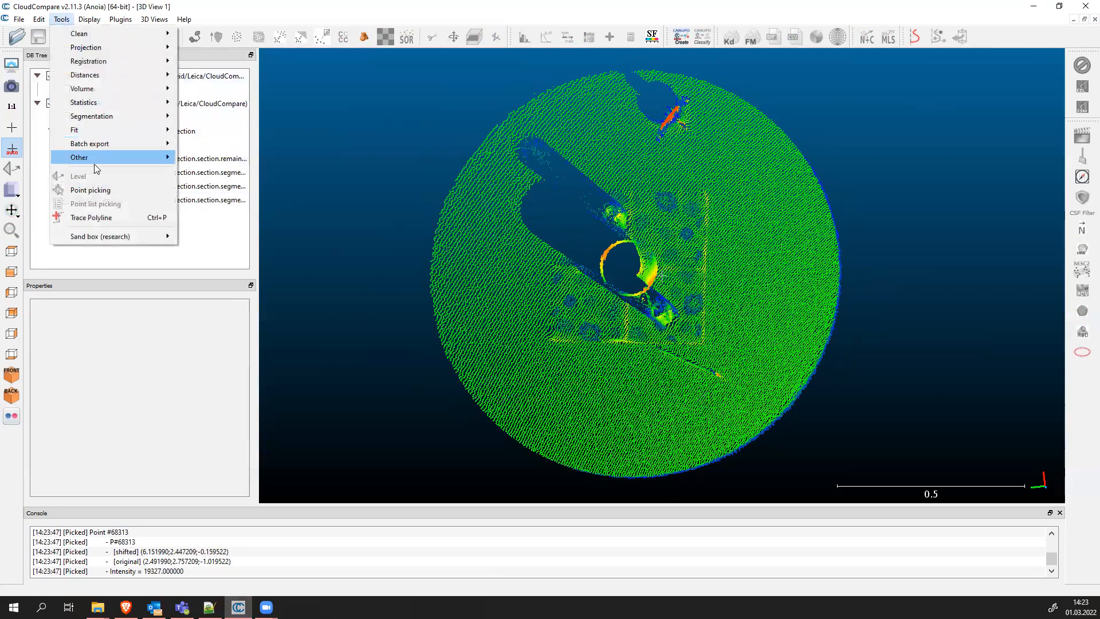
left_click(91, 190)
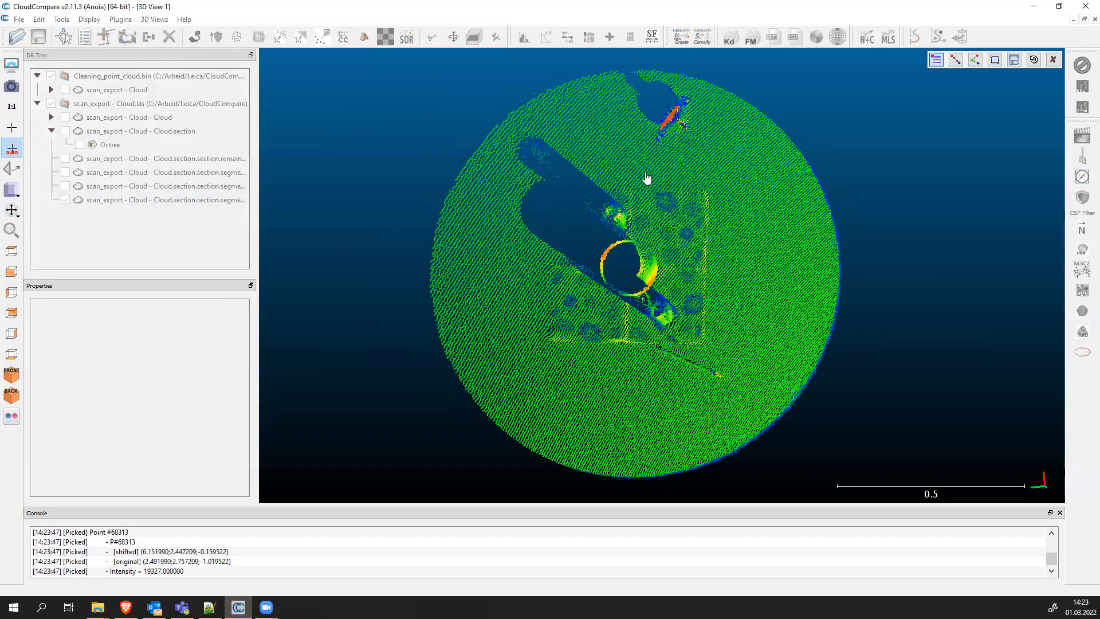
left_click(956, 61)
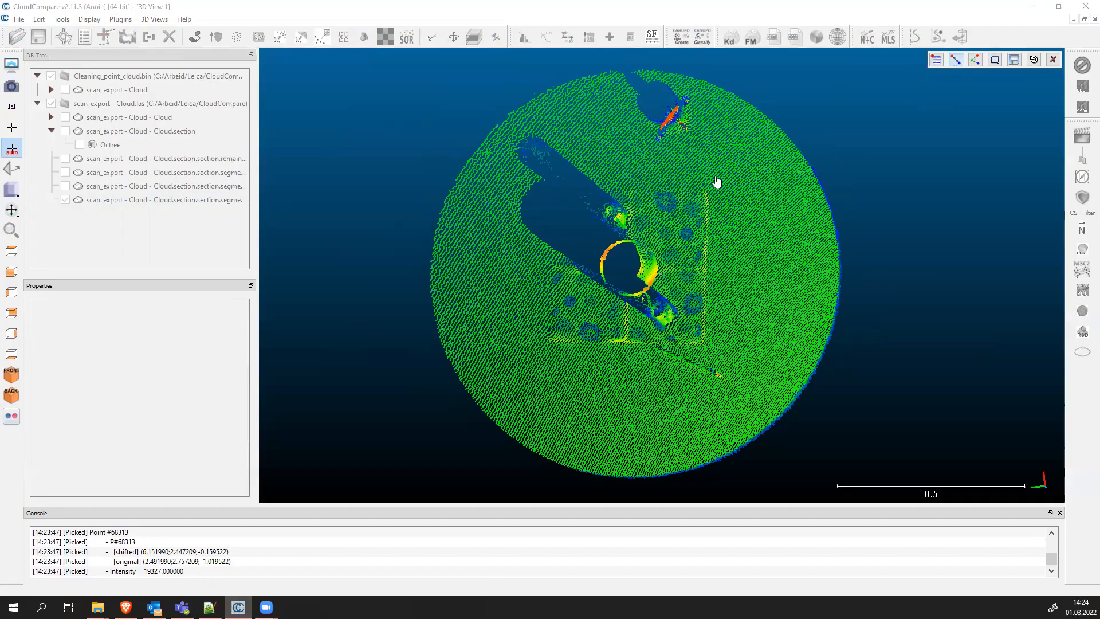
left_click(432, 274)
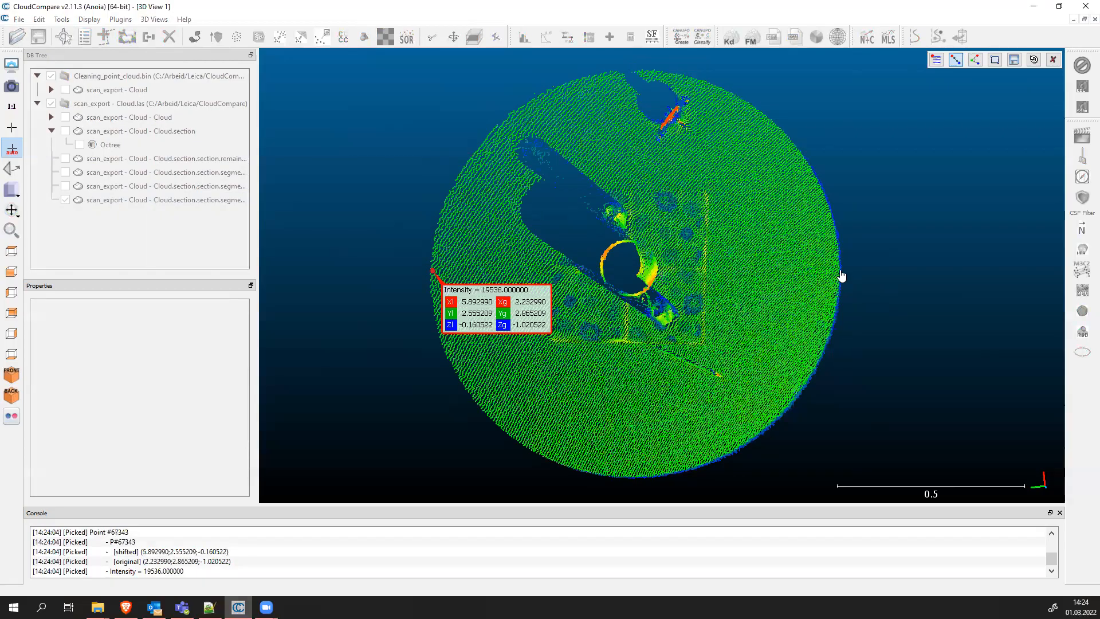
left_click(840, 276)
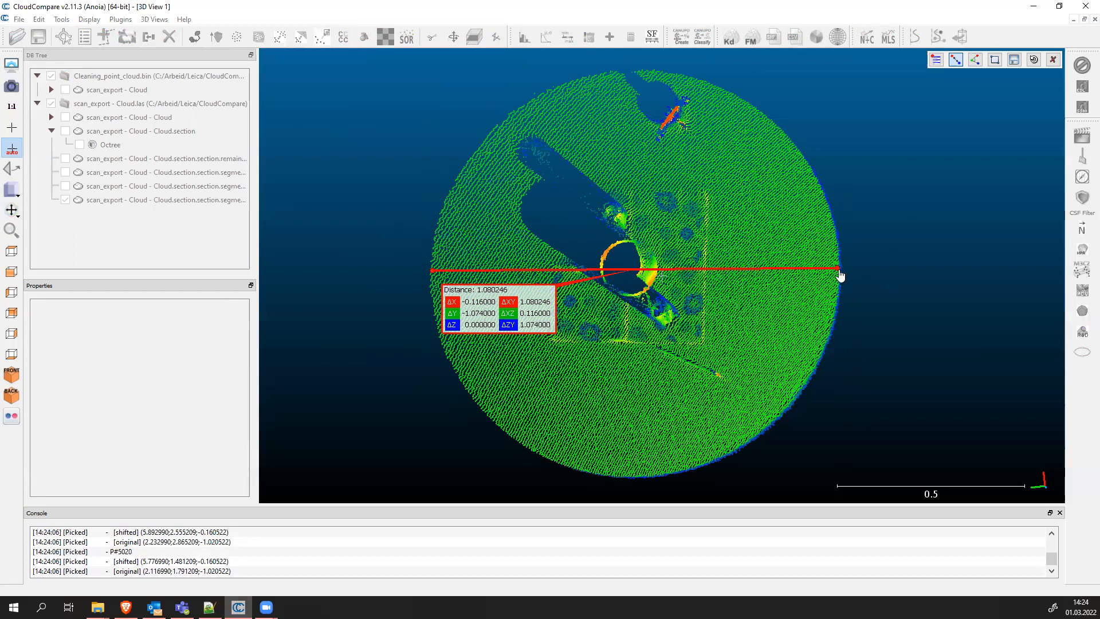
left_click_drag(638, 351, 643, 302)
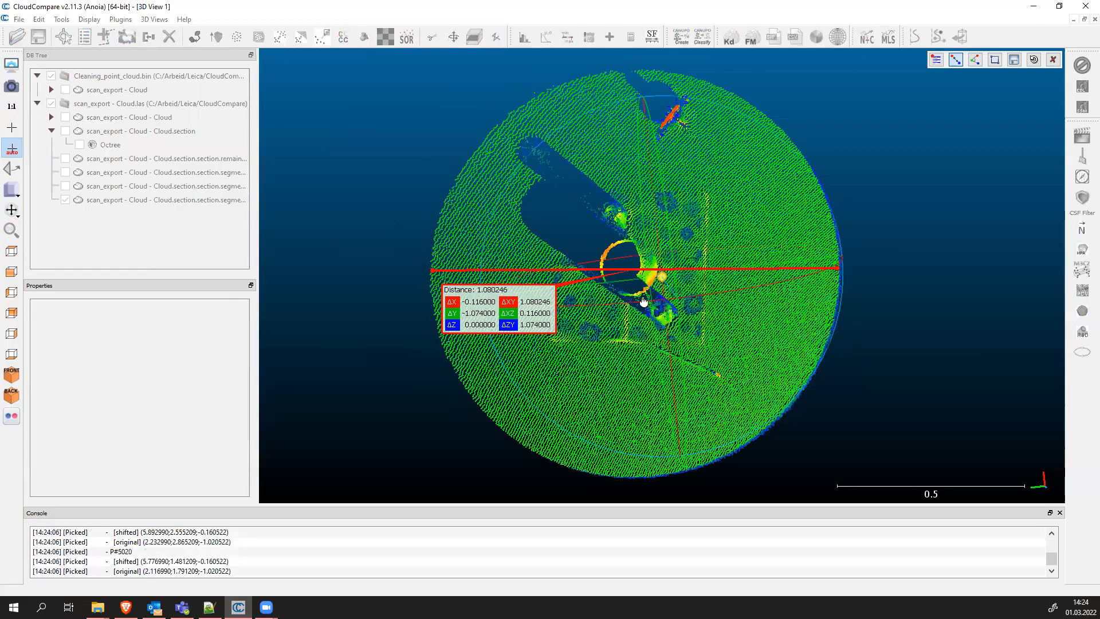
left_click_drag(620, 128, 768, 290)
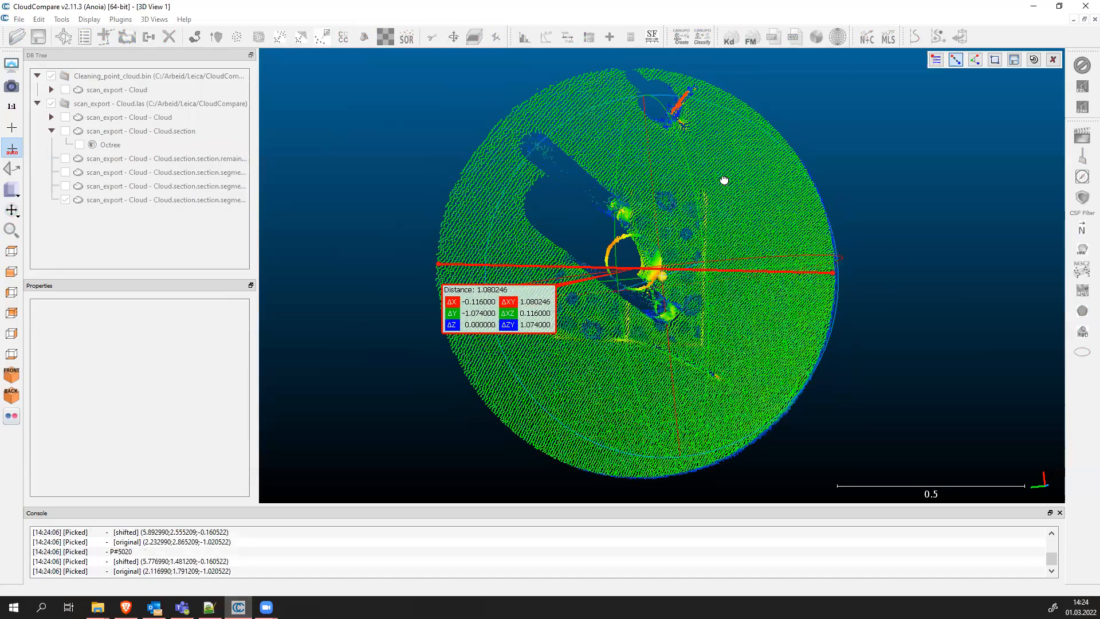
left_click_drag(726, 167, 244, 476)
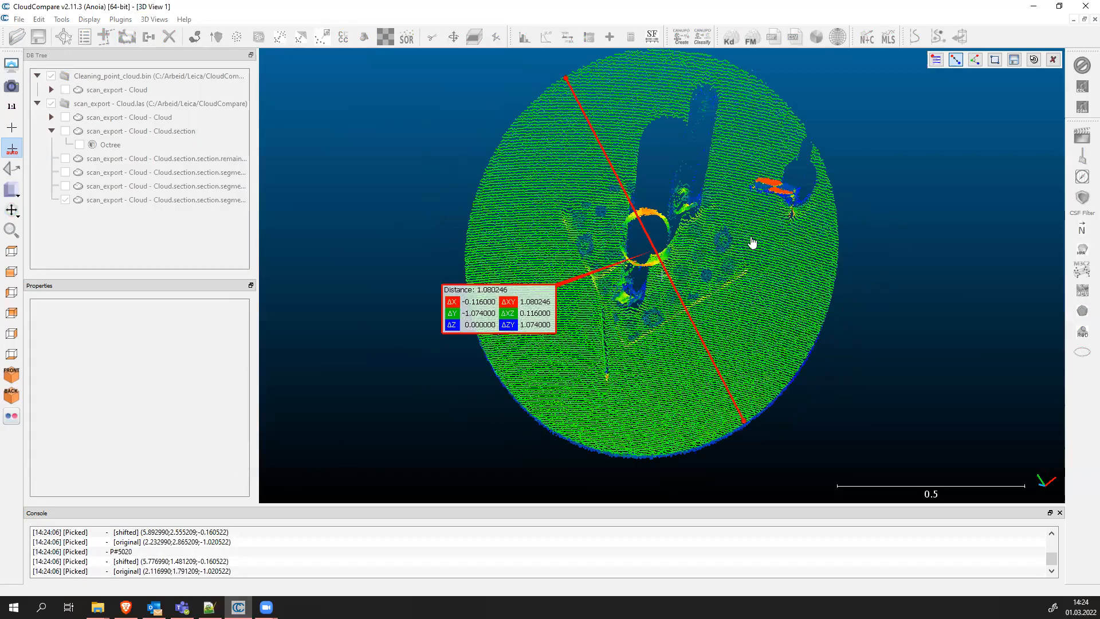
left_click(1053, 61)
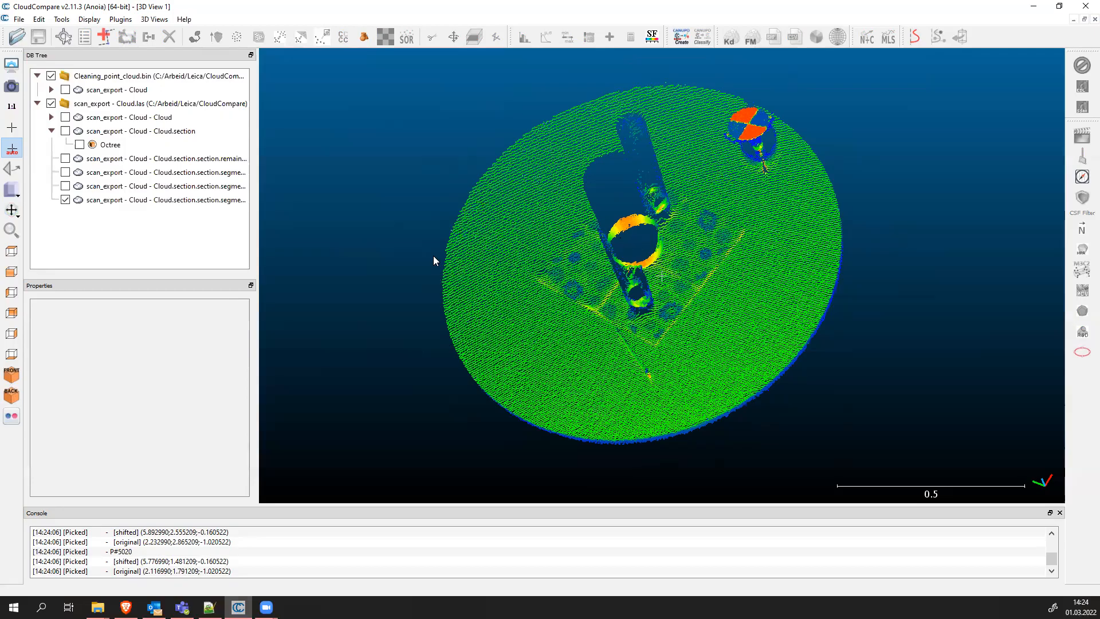
Measure the tabletop's diameter again in another direction, between two opposite edge points in the oblique view, and close Point picking
left_click(62, 19)
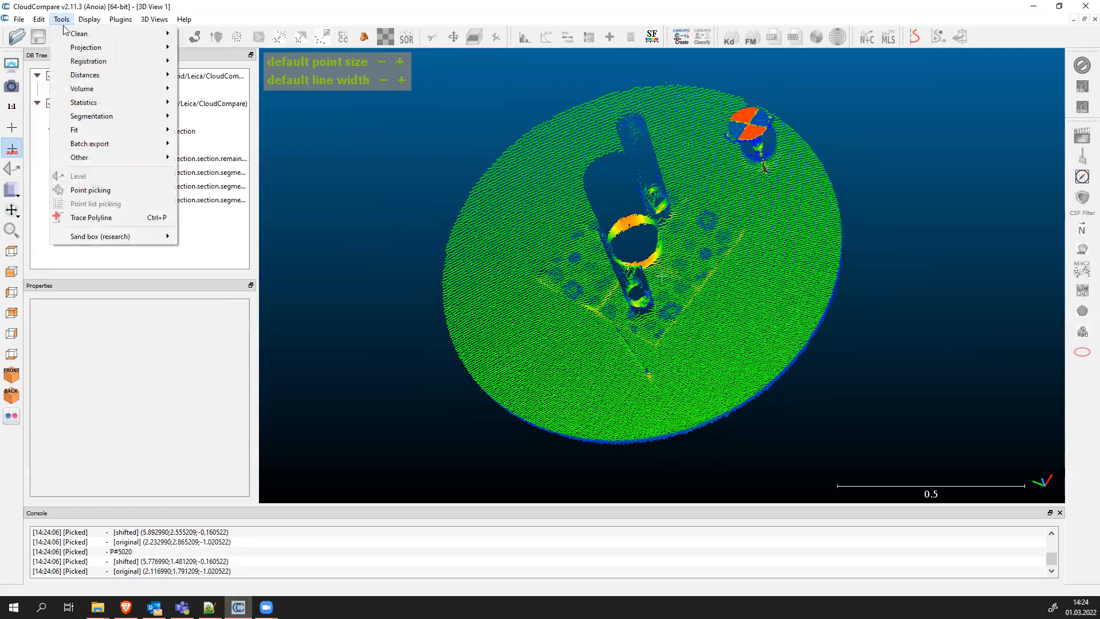
left_click(91, 190)
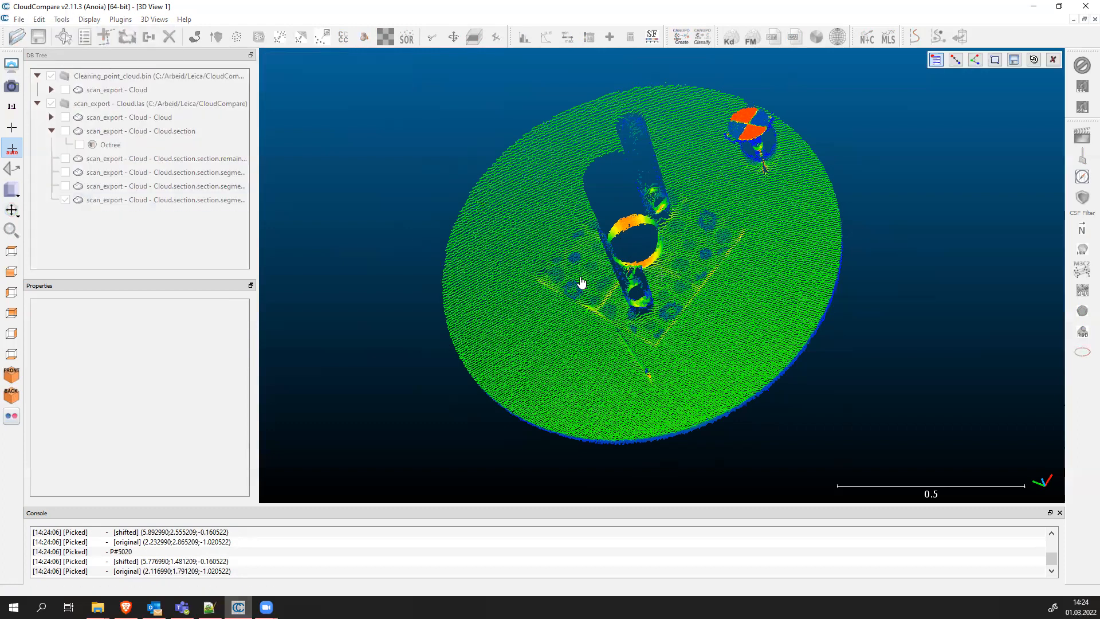
left_click(443, 285)
left_click(955, 60)
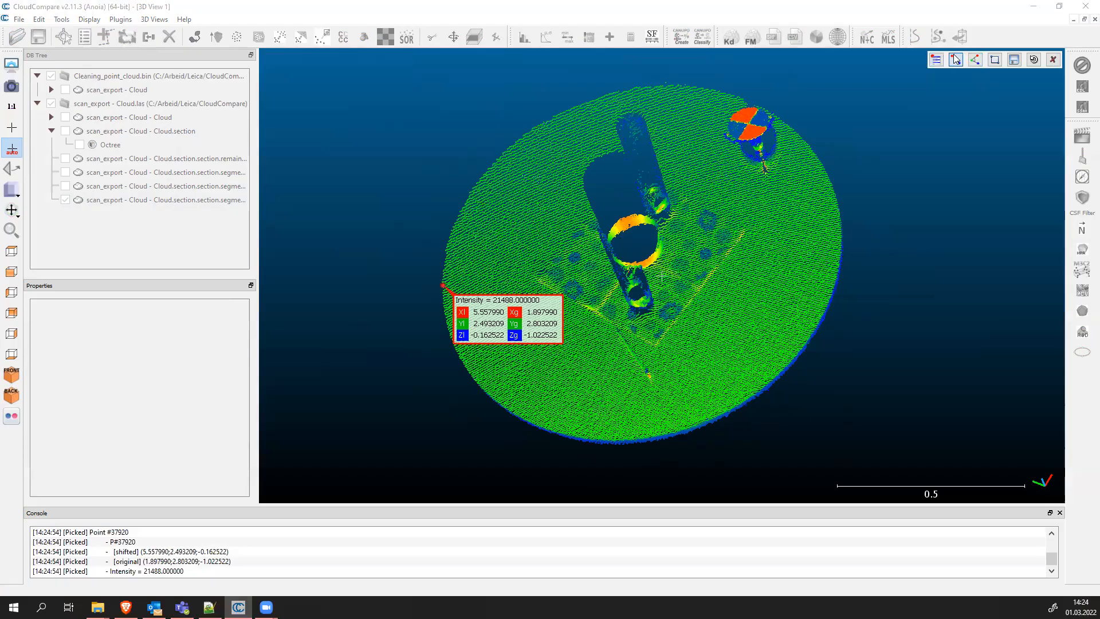
left_click(839, 219)
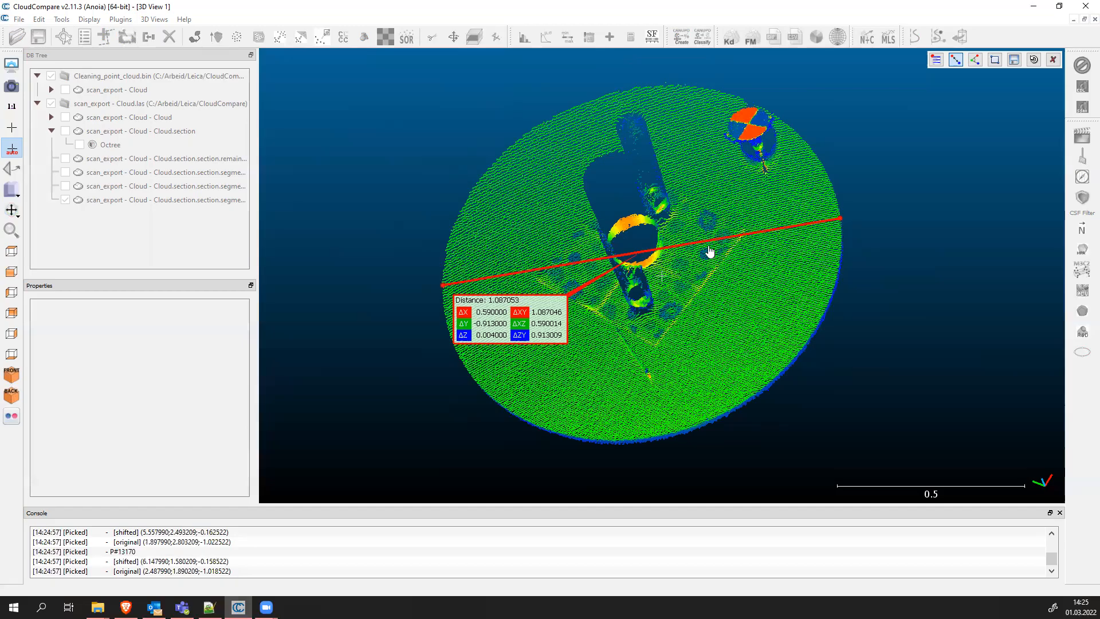
left_click(1054, 60)
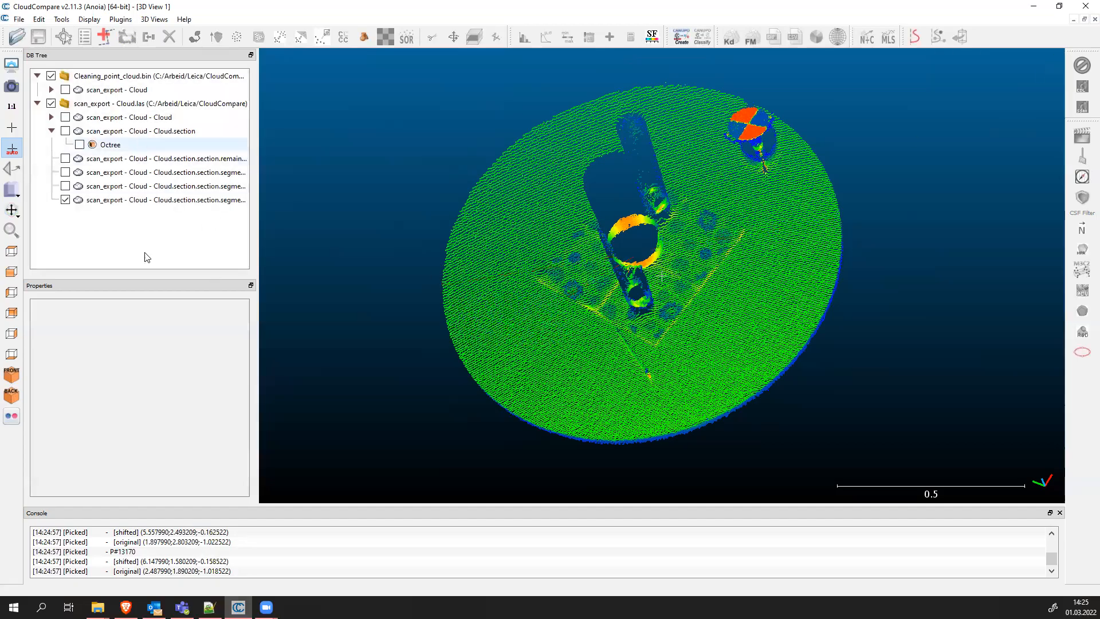
Switch to Notepad++ to review the table and pipe tasks in Oving.txt, and return to CloudCompare
left_click(209, 607)
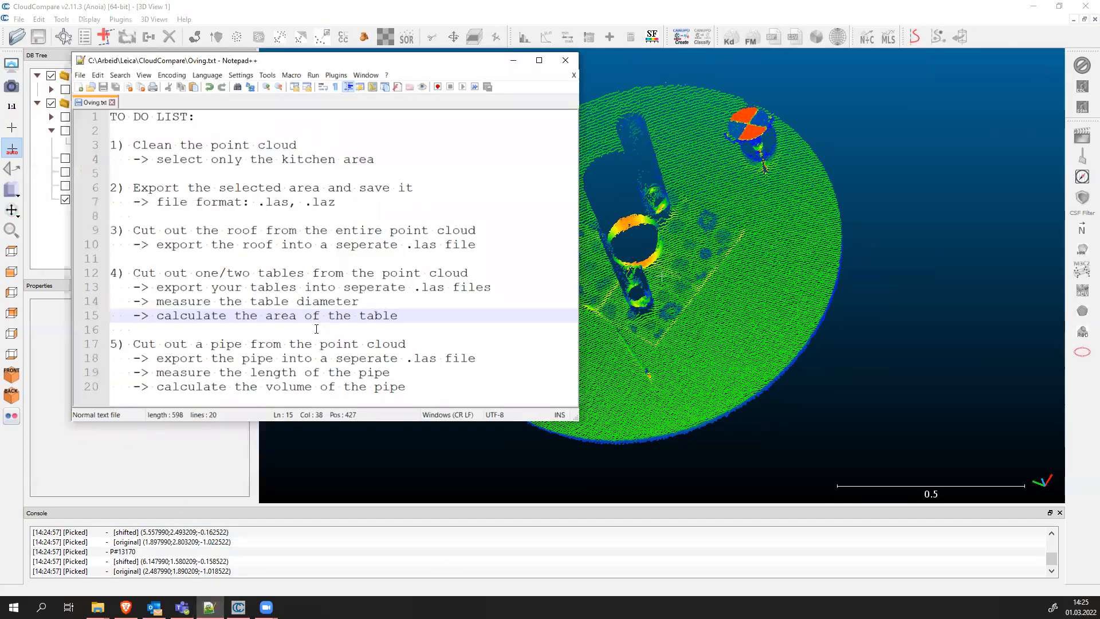
left_click_drag(133, 274, 476, 275)
left_click(423, 307)
left_click(412, 318)
left_click_drag(133, 344, 416, 342)
left_click(417, 343)
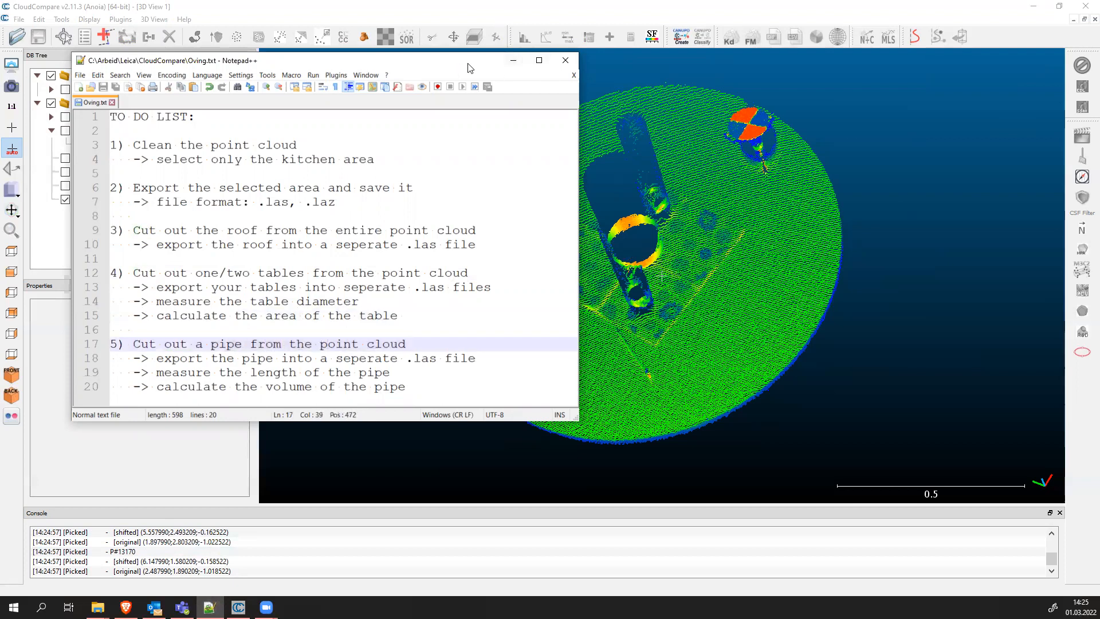
left_click(513, 64)
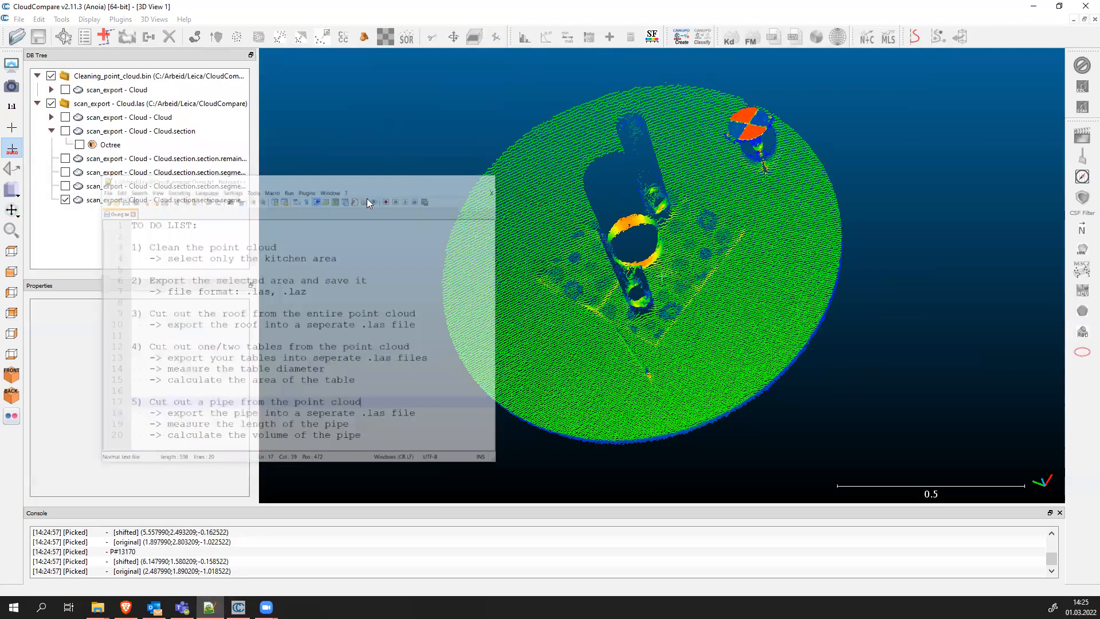
Select the cropped tabletop cloud and rename it "table"
left_click(152, 199)
left_click_drag(654, 179, 560, 278)
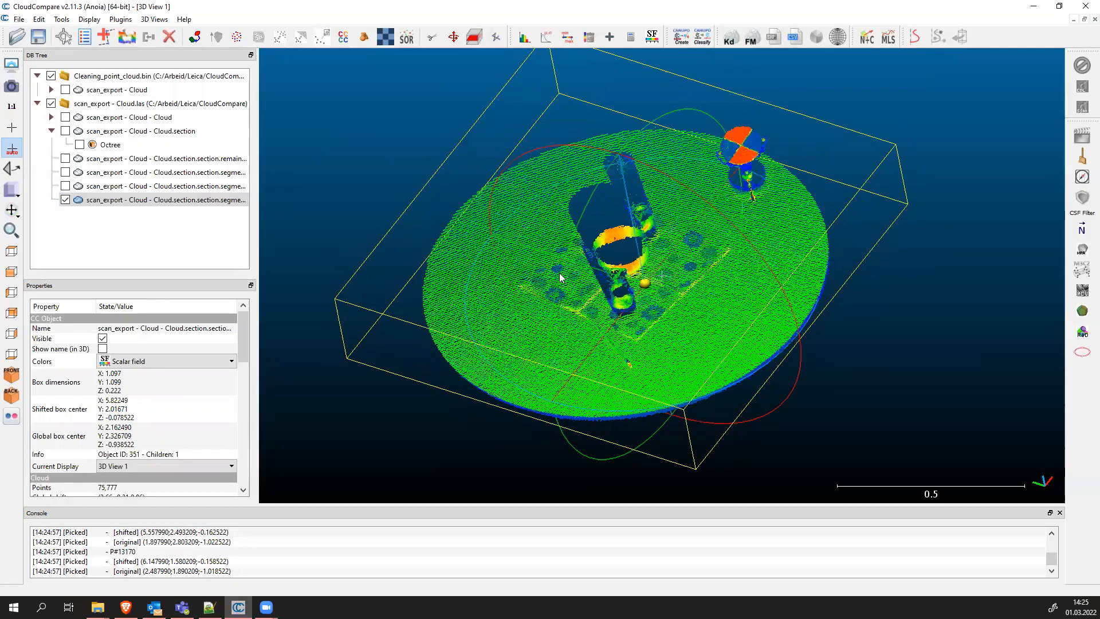
left_click(99, 201, "ctrl")
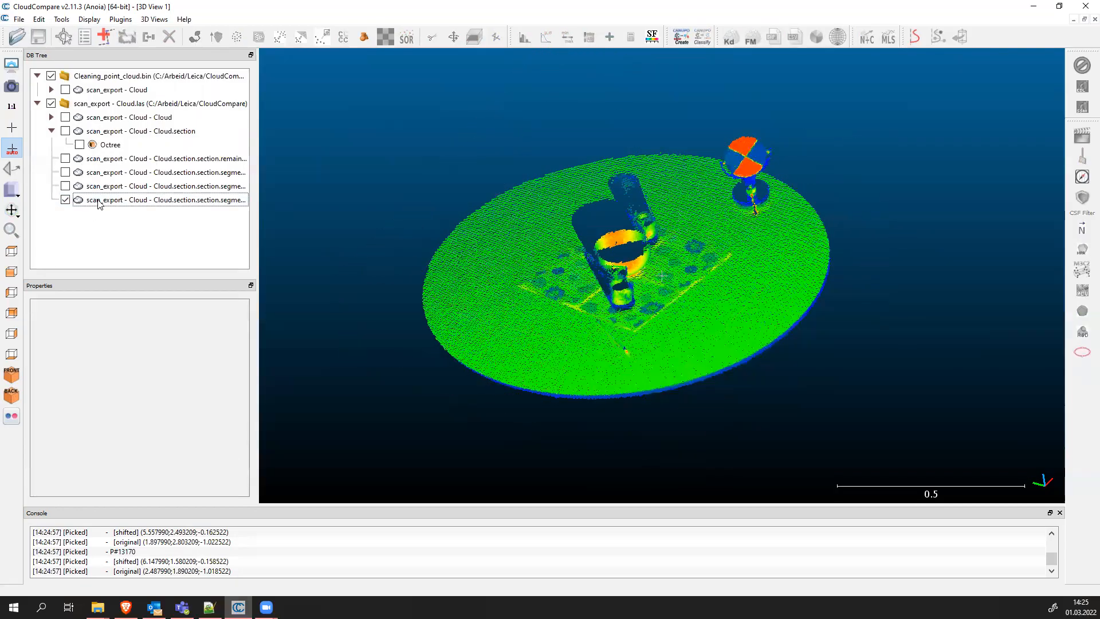
left_click(98, 201)
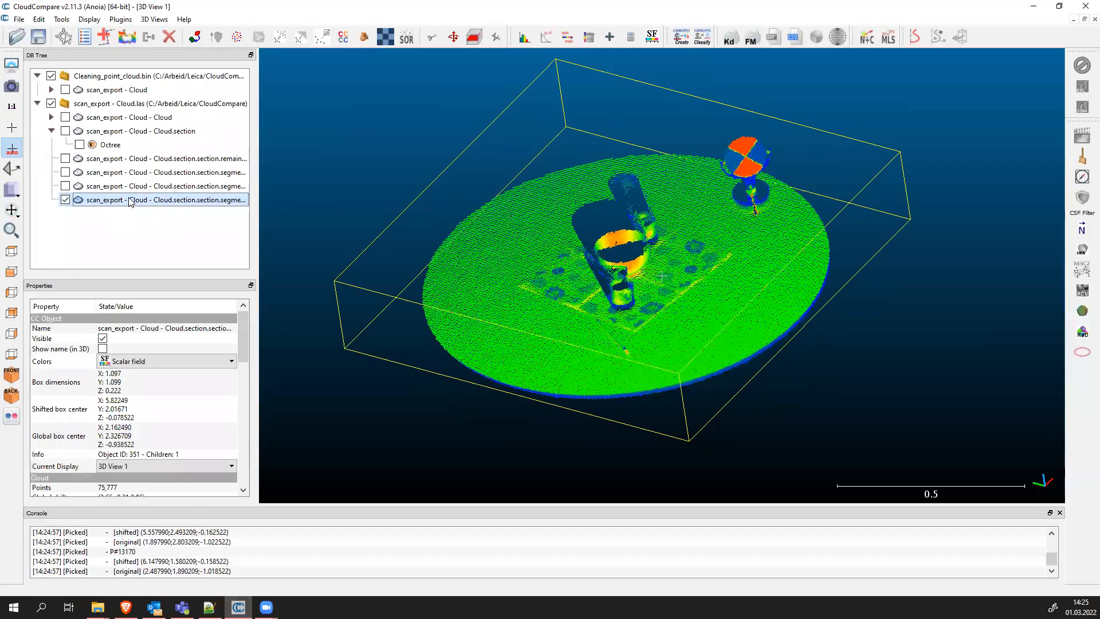
right_click(127, 199)
left_click(91, 206)
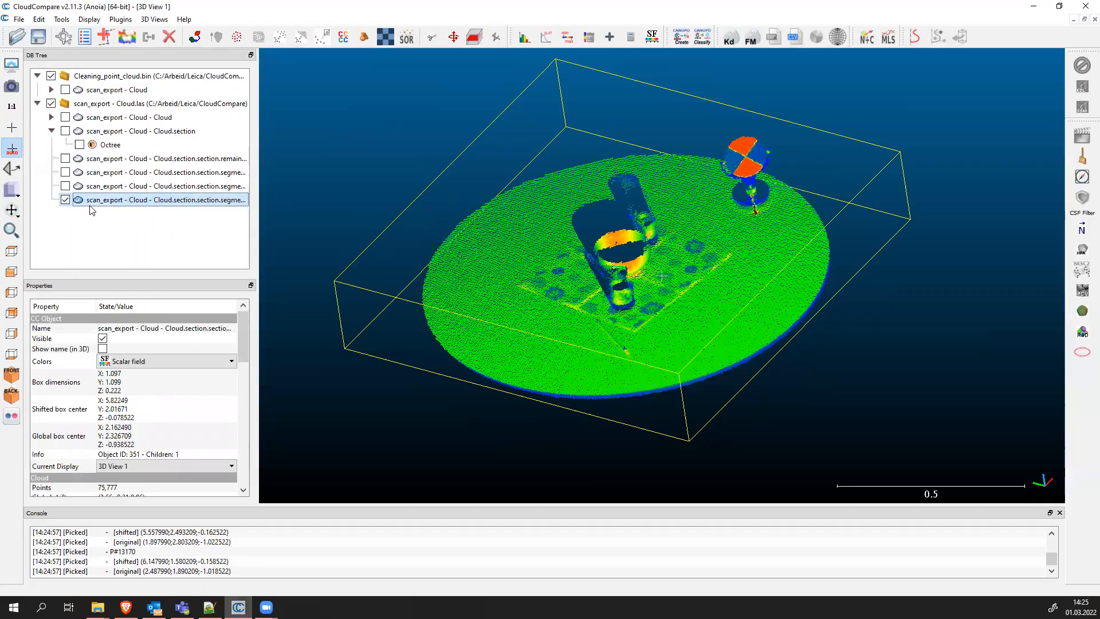
double_click(135, 201)
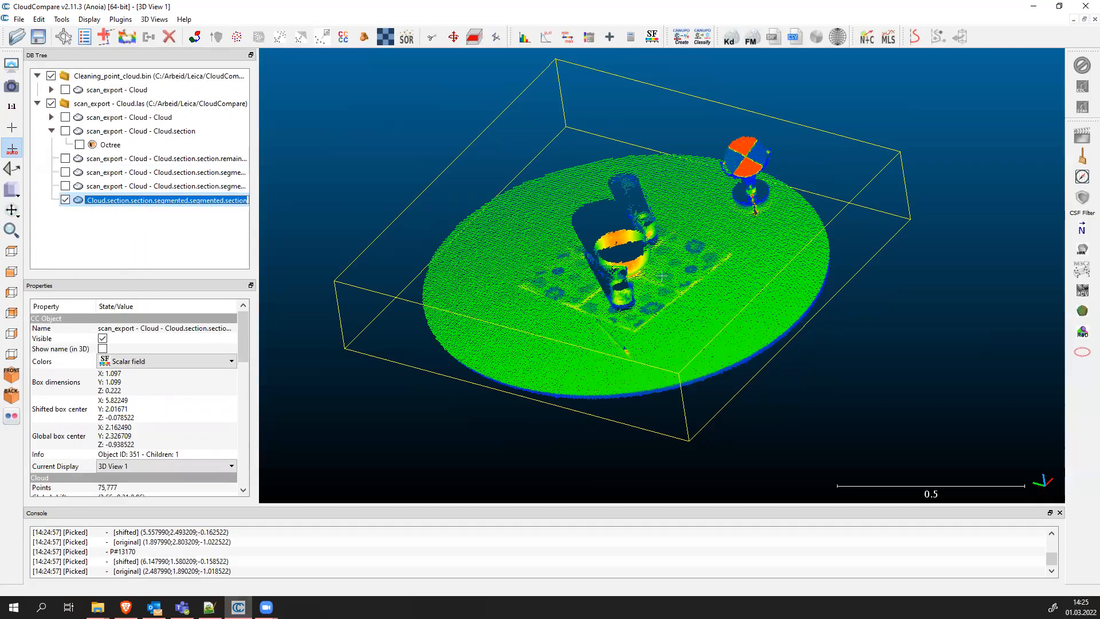
key("BackSpace")
type("table")
key("Return")
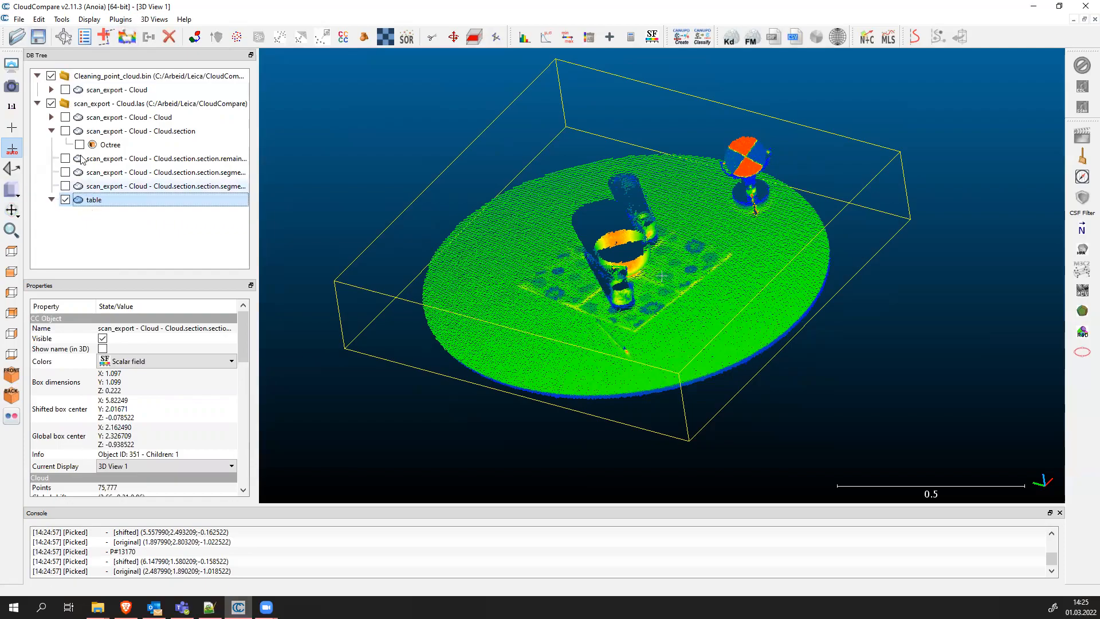
Save the tabletop cloud as the LAS file "table" in the CloudCompare folder, using the original resolution (0.001, 0.001, 0.001)
left_click(22, 21)
left_click(65, 61)
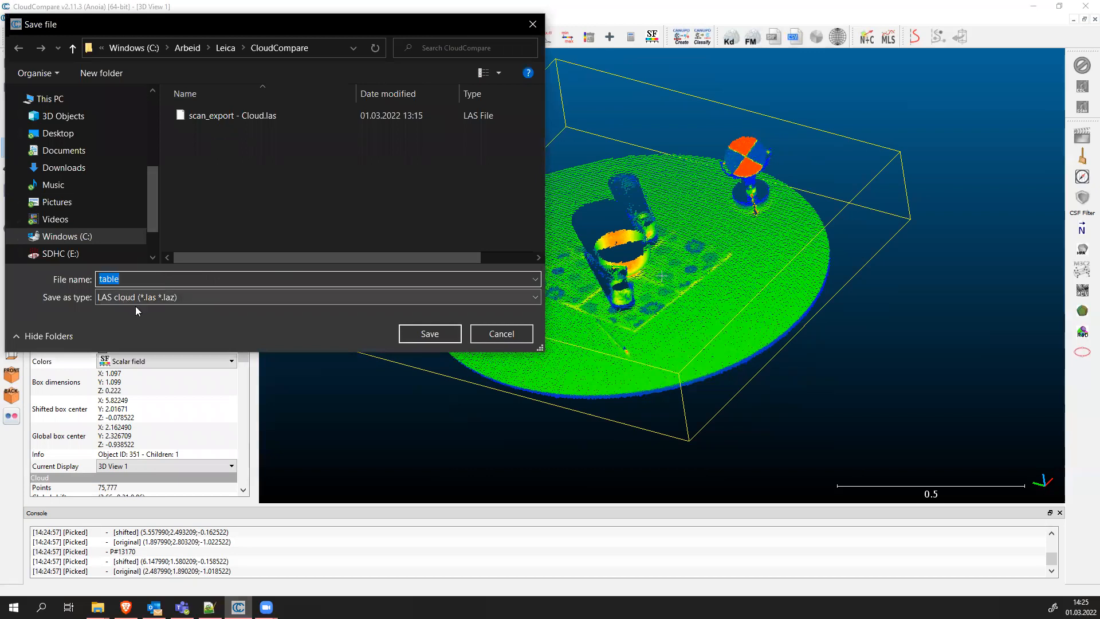
left_click(434, 334)
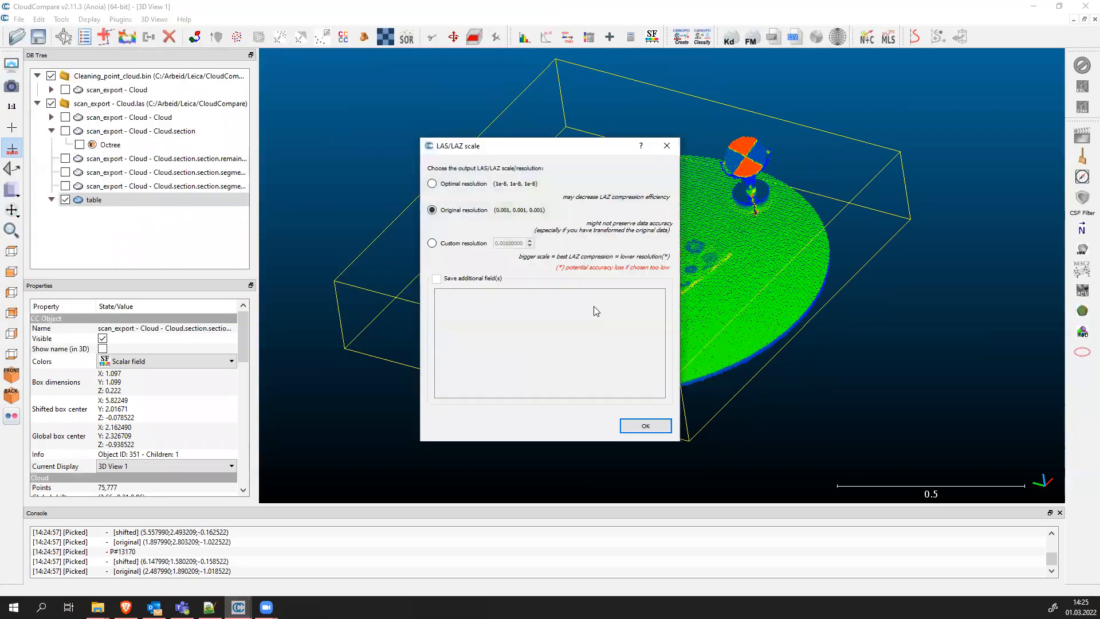
left_click(645, 426)
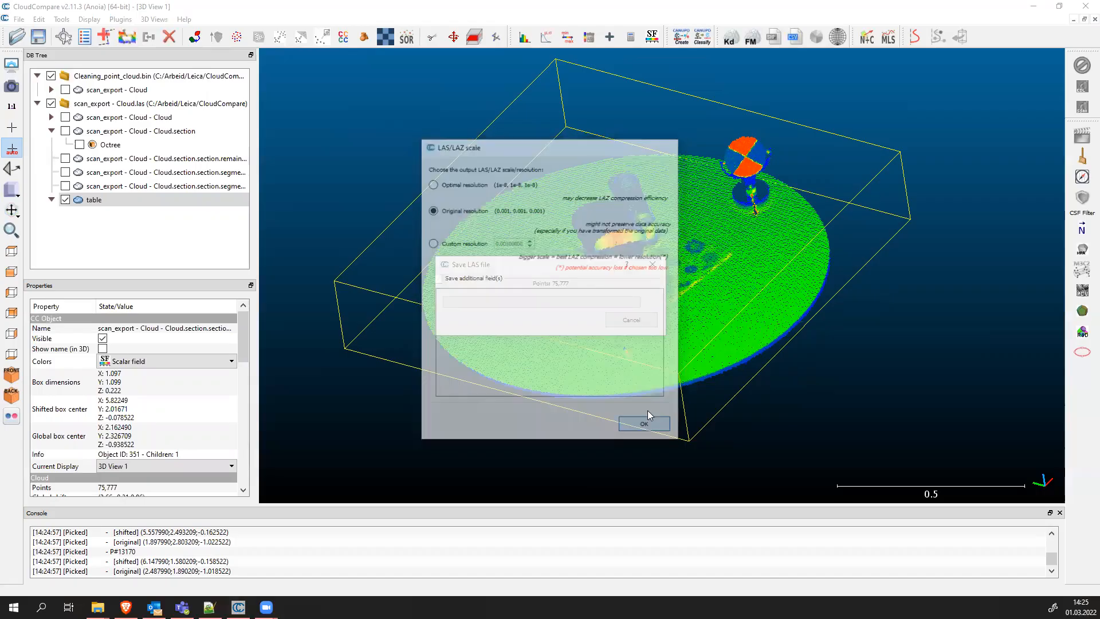
left_click(647, 407)
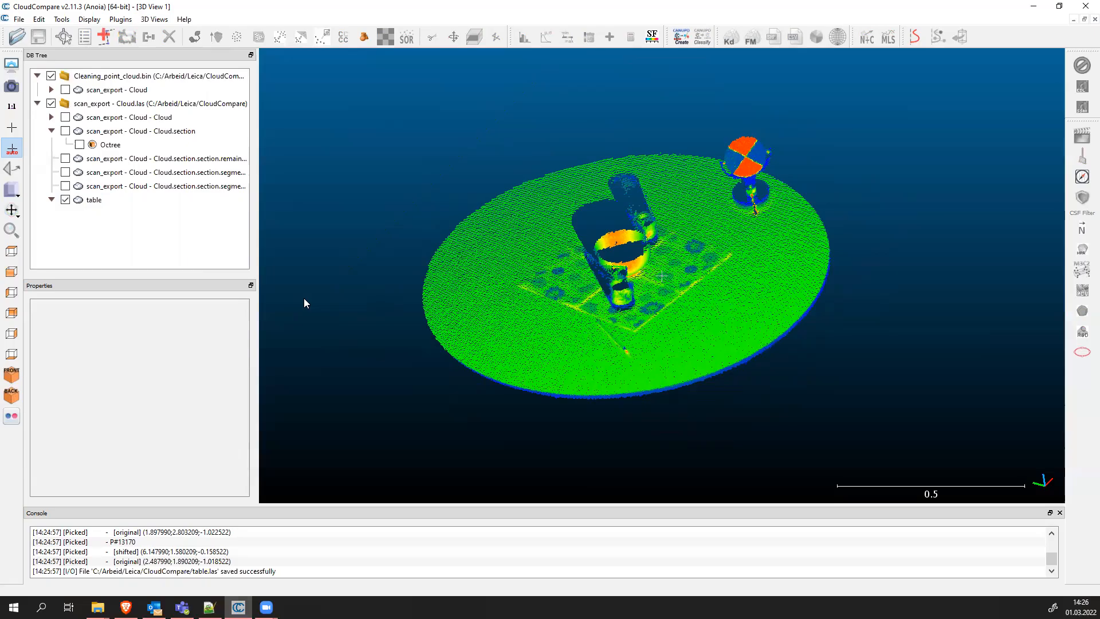
Collapse the table cloud's entry and save the cloud again as a LAS file under the existing name "table"
left_click(103, 200)
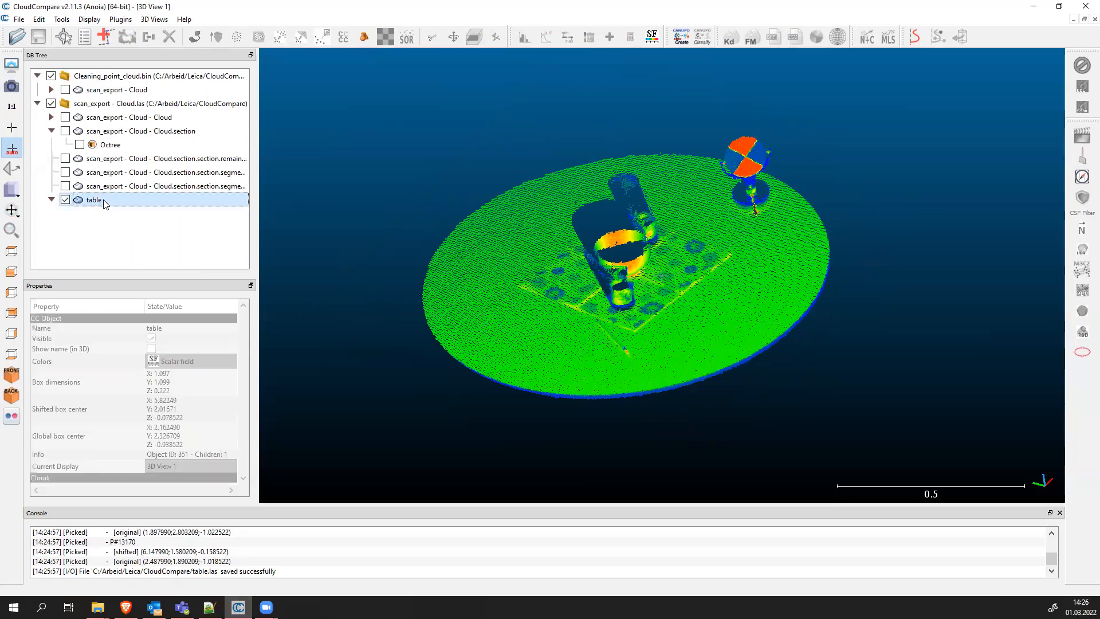
left_click(52, 199)
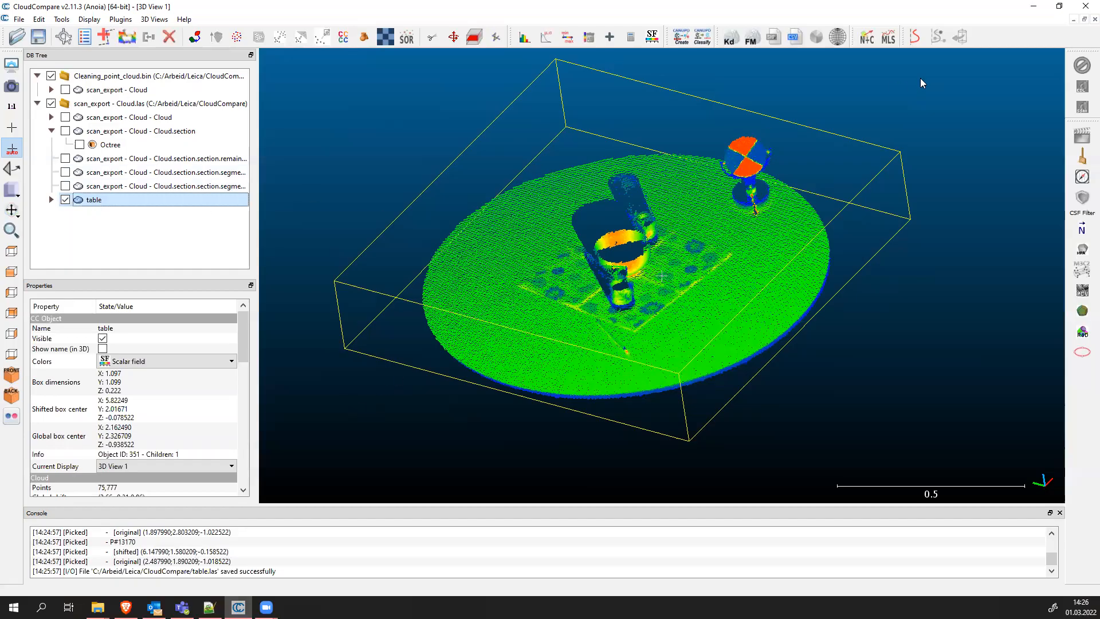
left_click(39, 37)
key("Return")
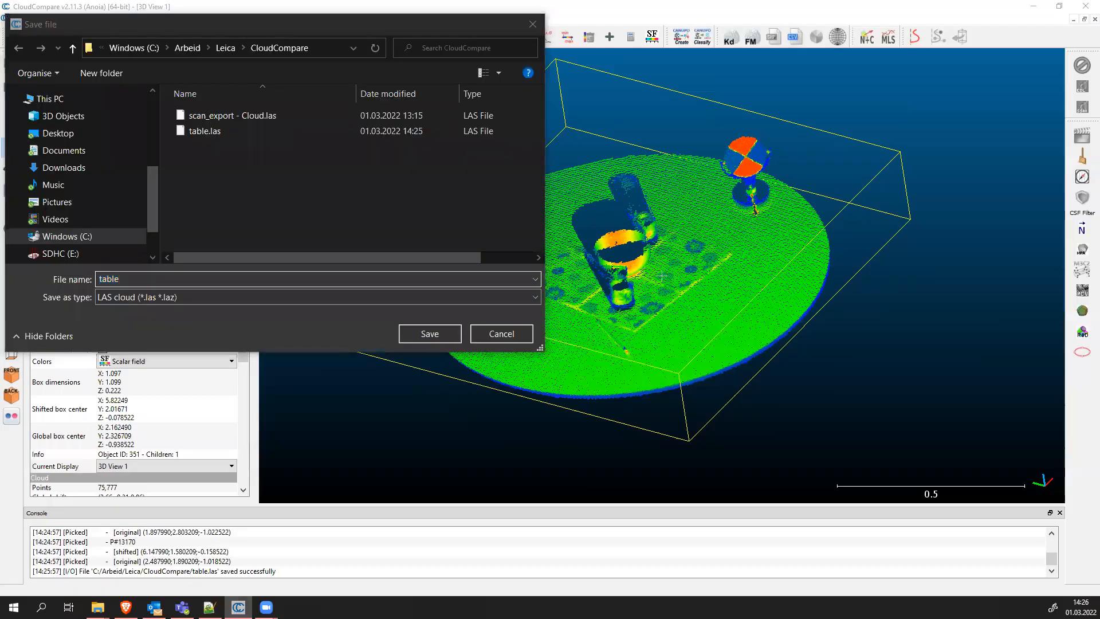